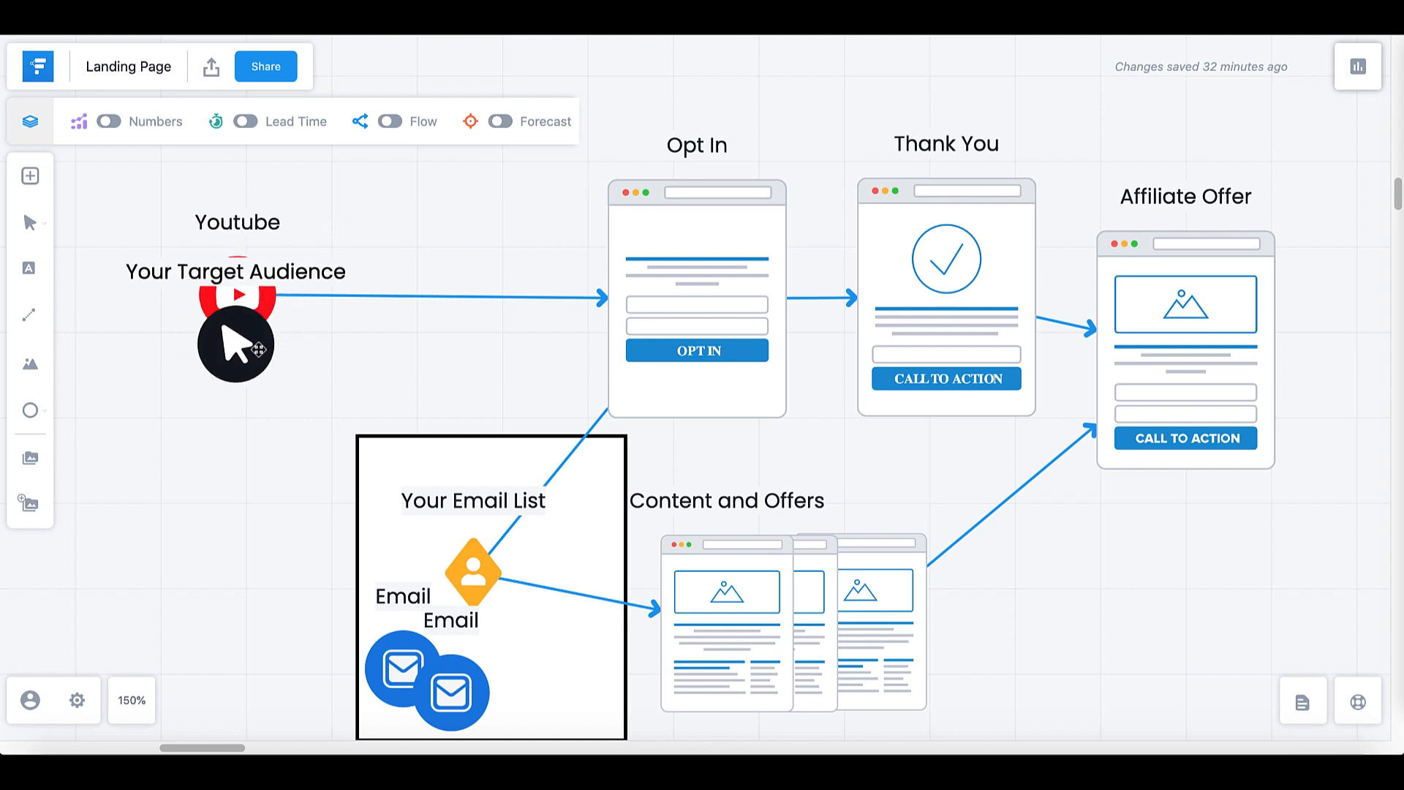
- Move the Your Target Audience icon through the funnel diagram to the Affiliate Offer page
left_click_drag(544, 309, 1207, 426)
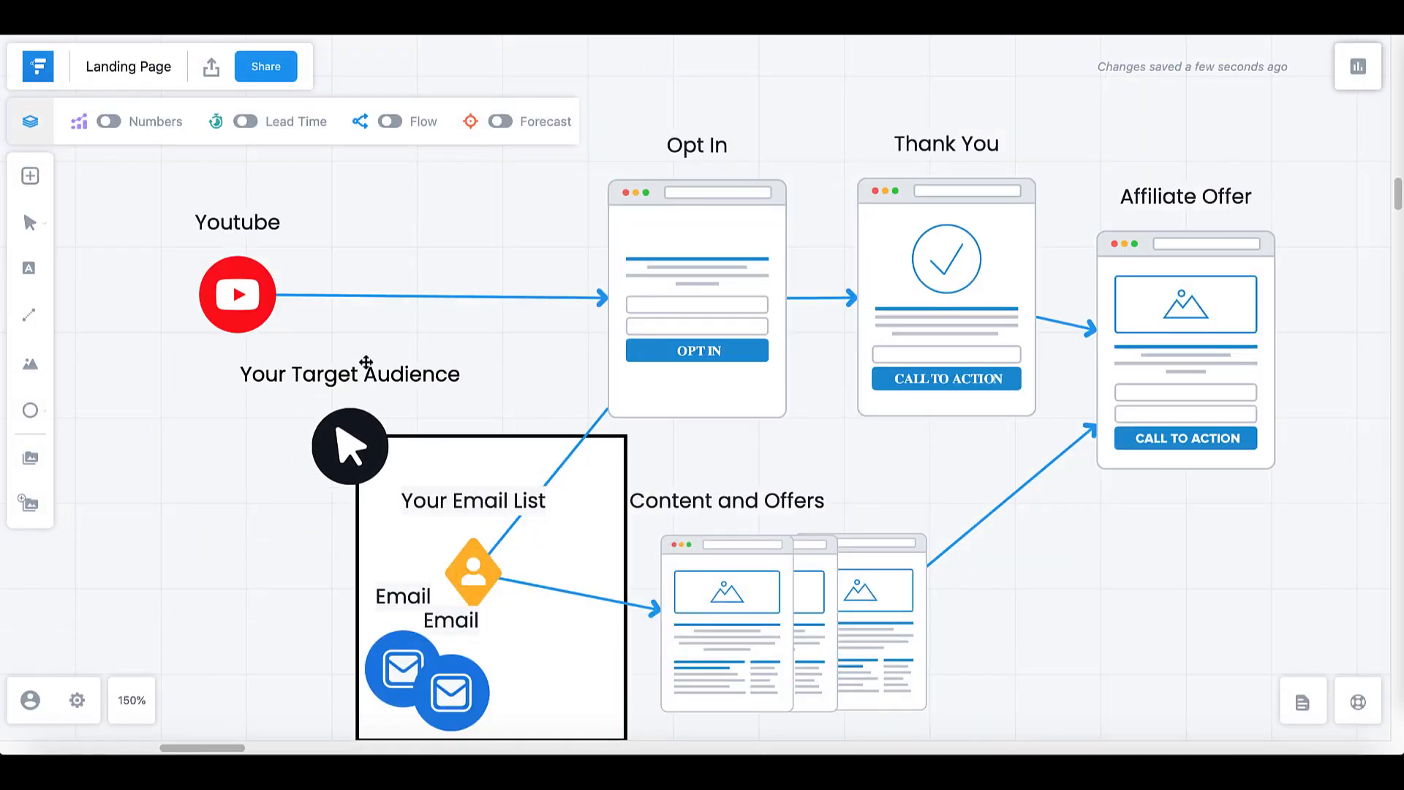
left_click_drag(326, 419, 1162, 418)
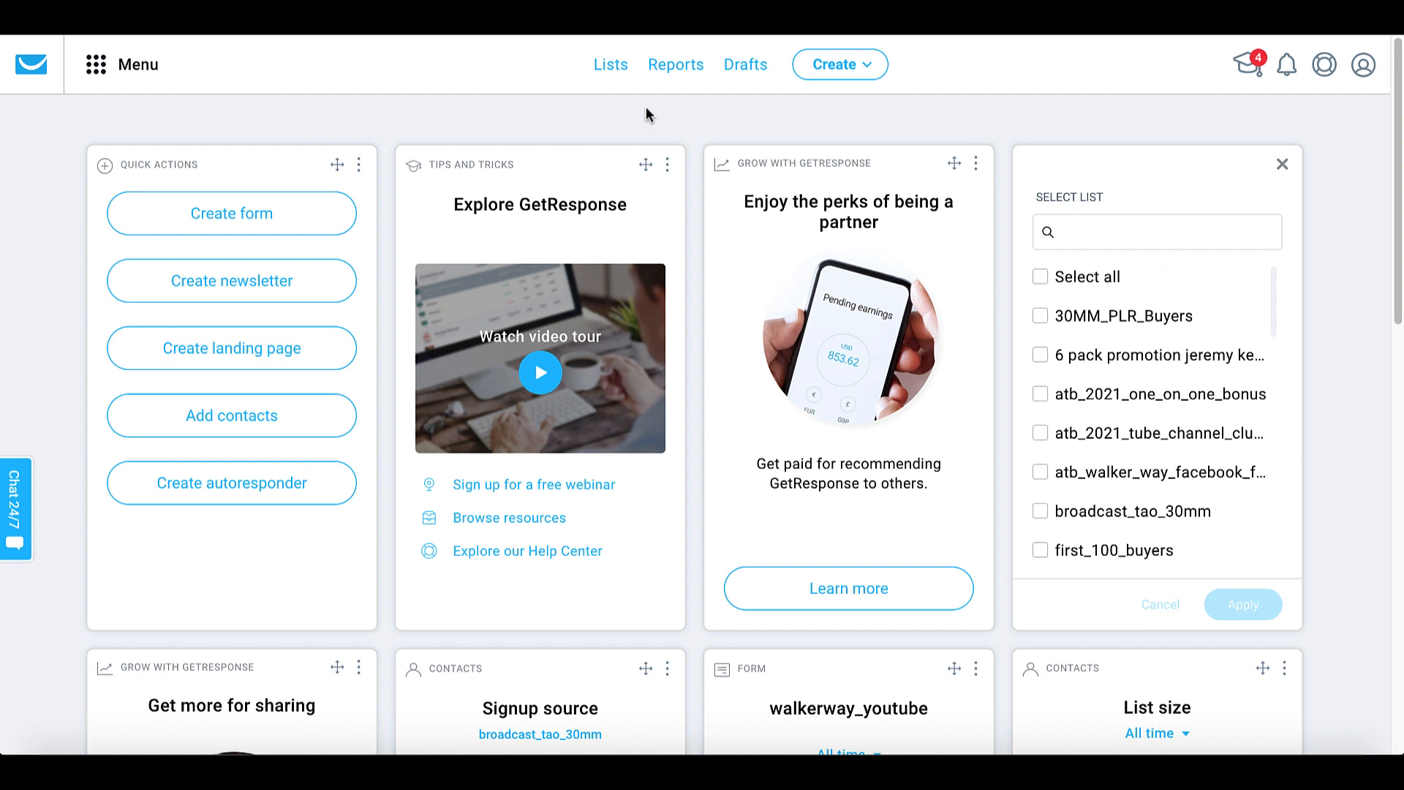
- Switch to GetResponse, create a contact list named Your First Email List and open it
left_click(613, 67)
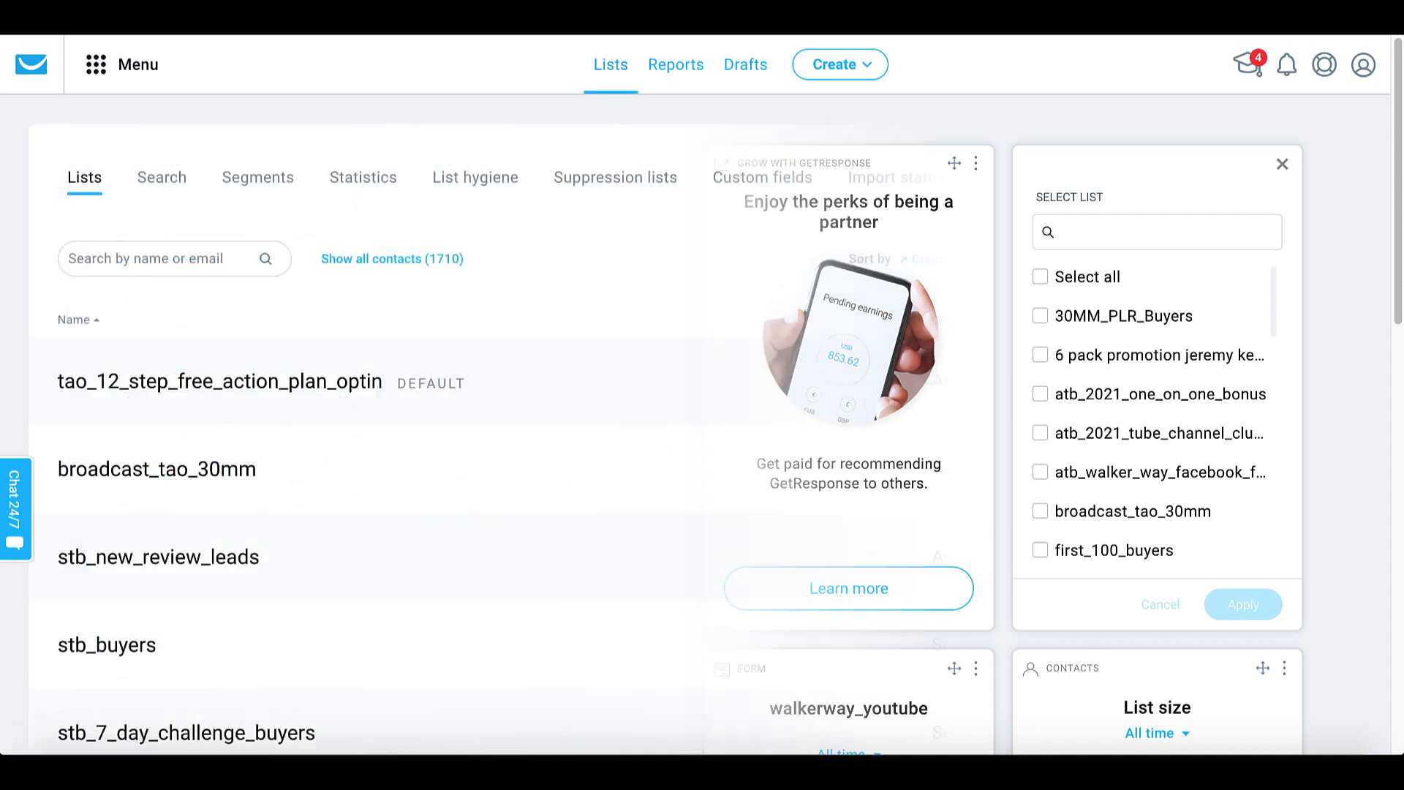
left_click(1074, 264)
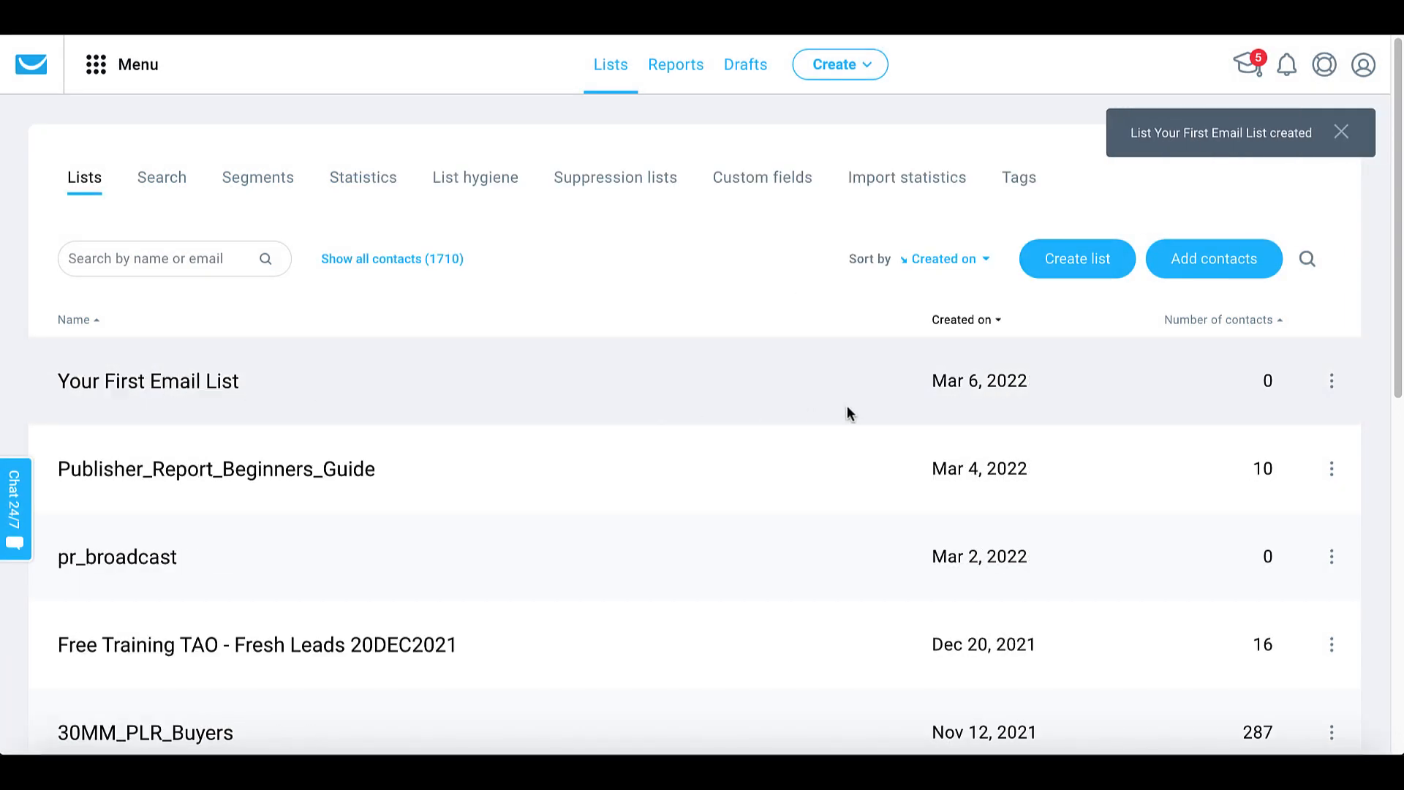
left_click(210, 387)
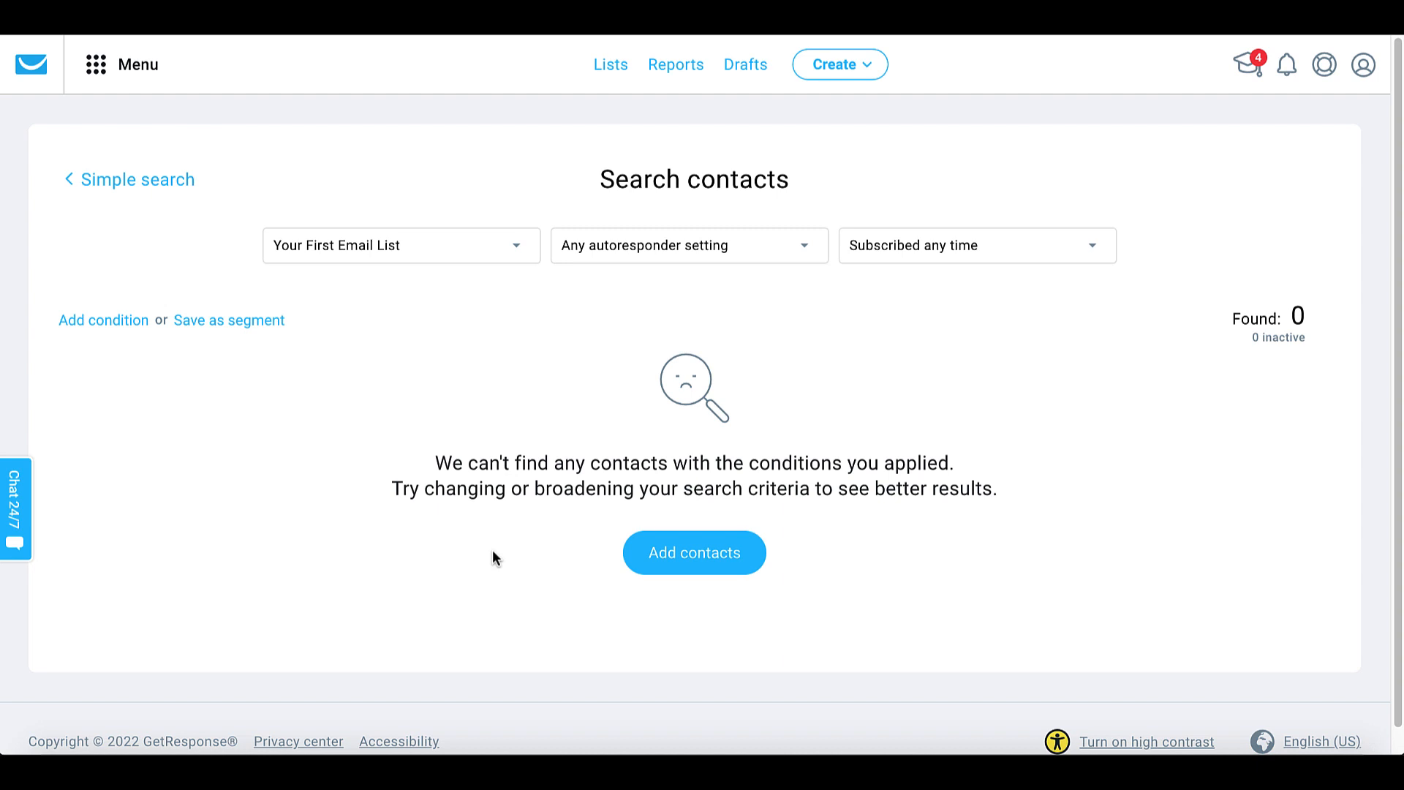
left_click_drag(424, 351, 706, 319)
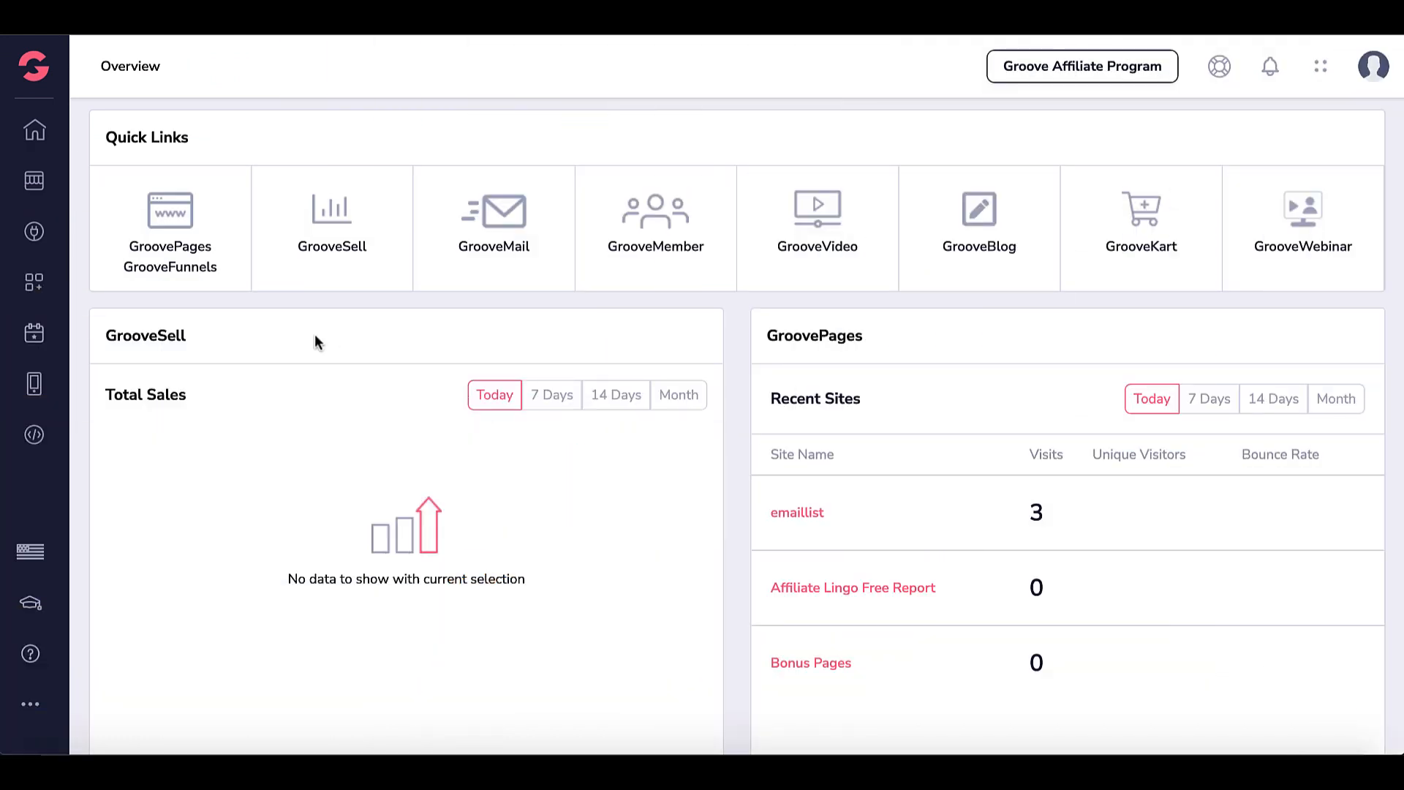
- Switch to Groove, open GroovePages and look at the single-page templates for a new site
left_click(42, 77)
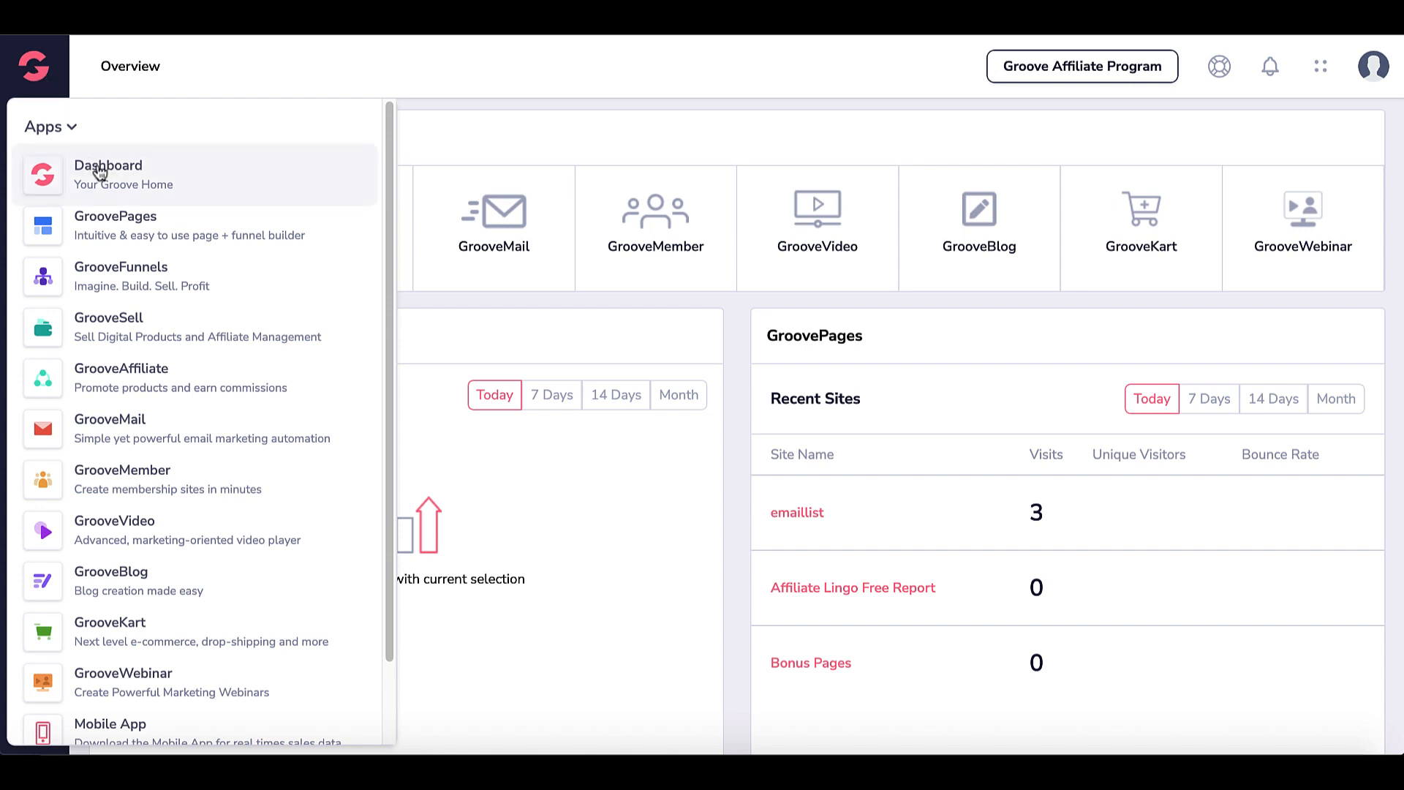
left_click(128, 232)
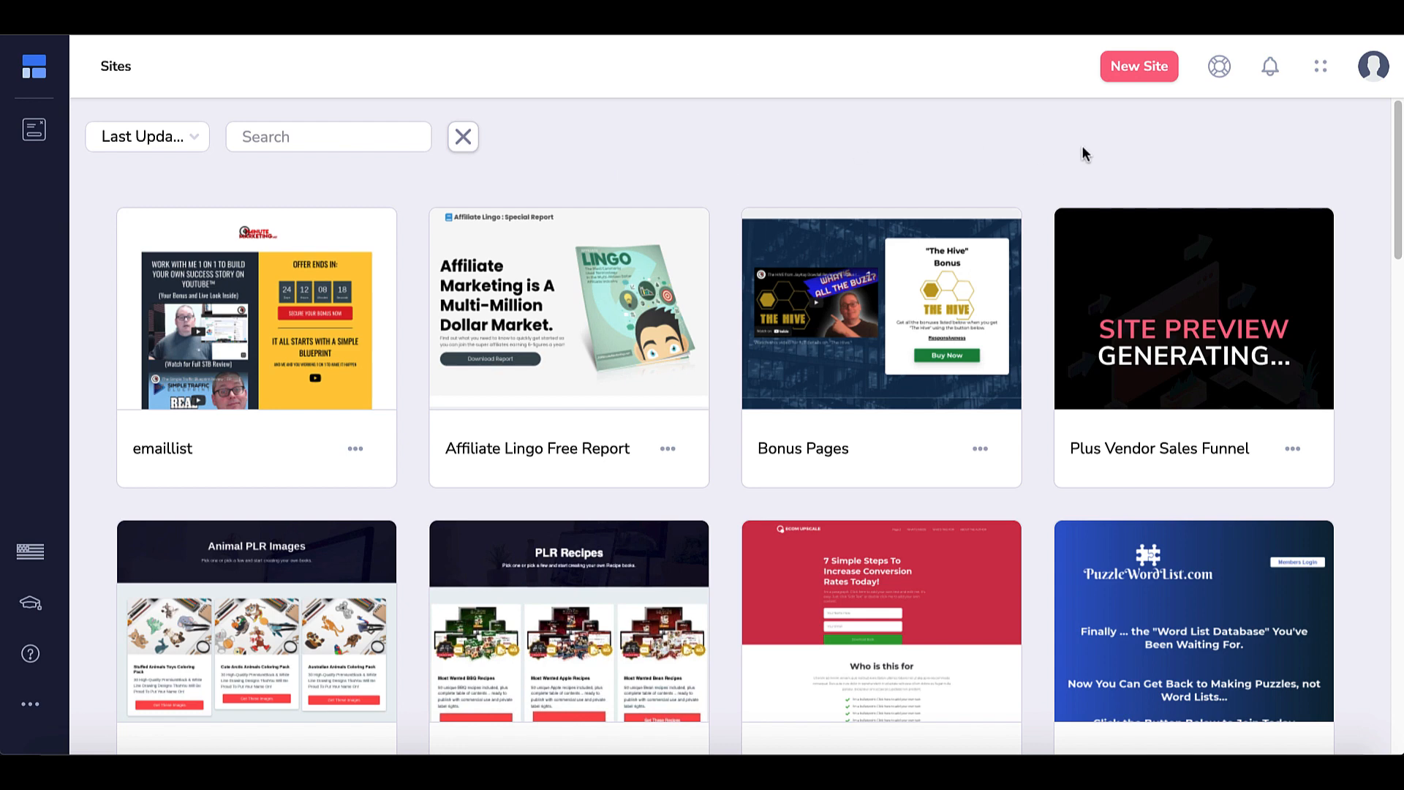
left_click(1139, 67)
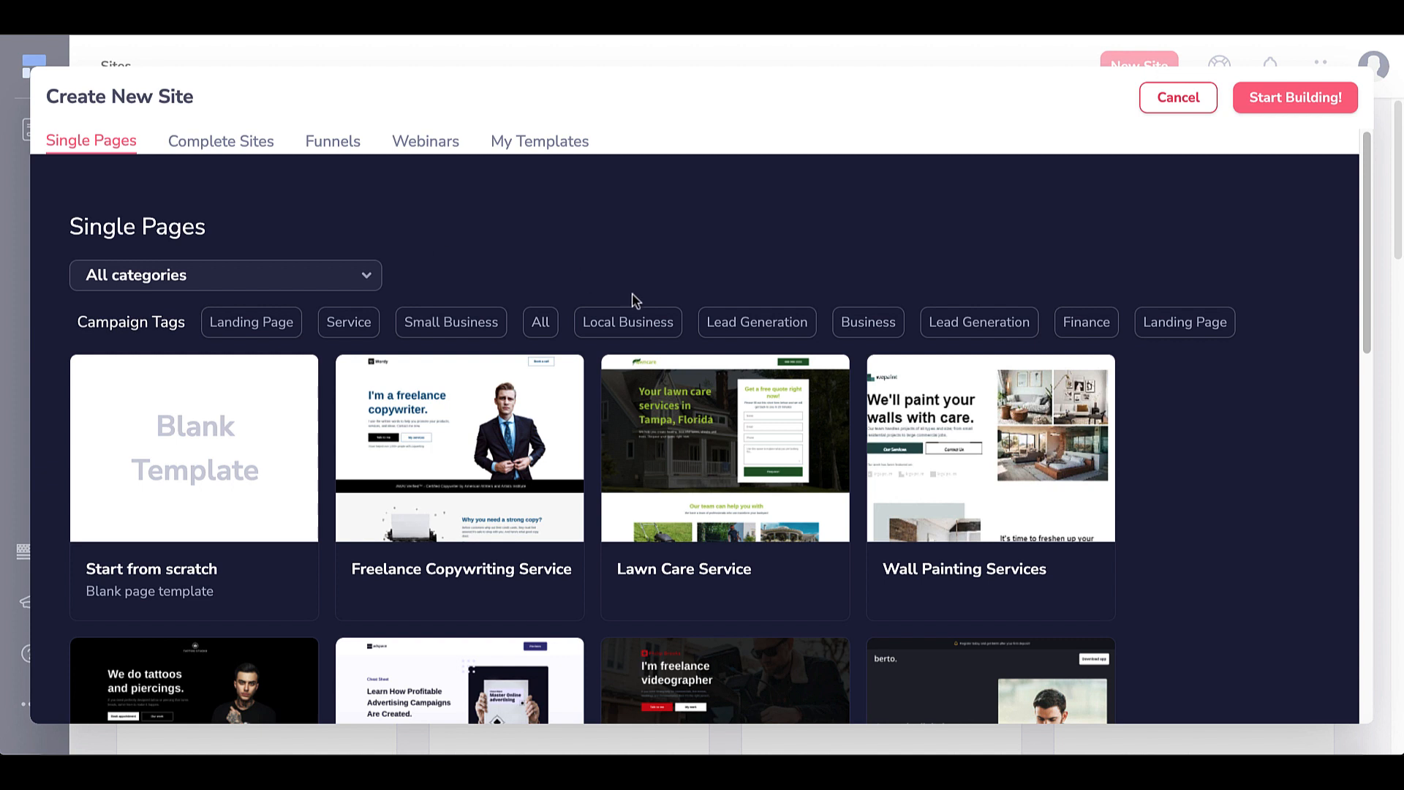
mouse_move(489, 475)
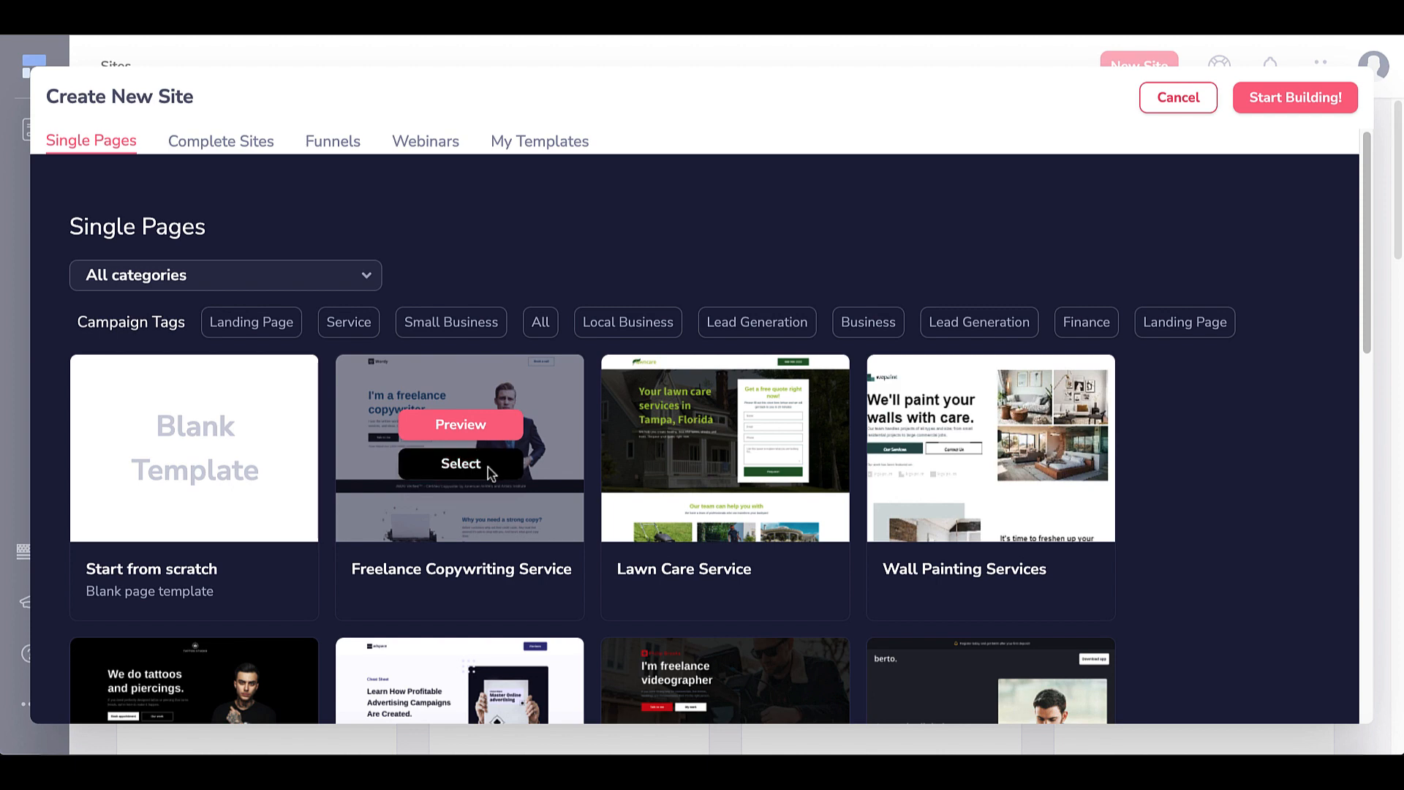
left_click(489, 472)
left_click(701, 473)
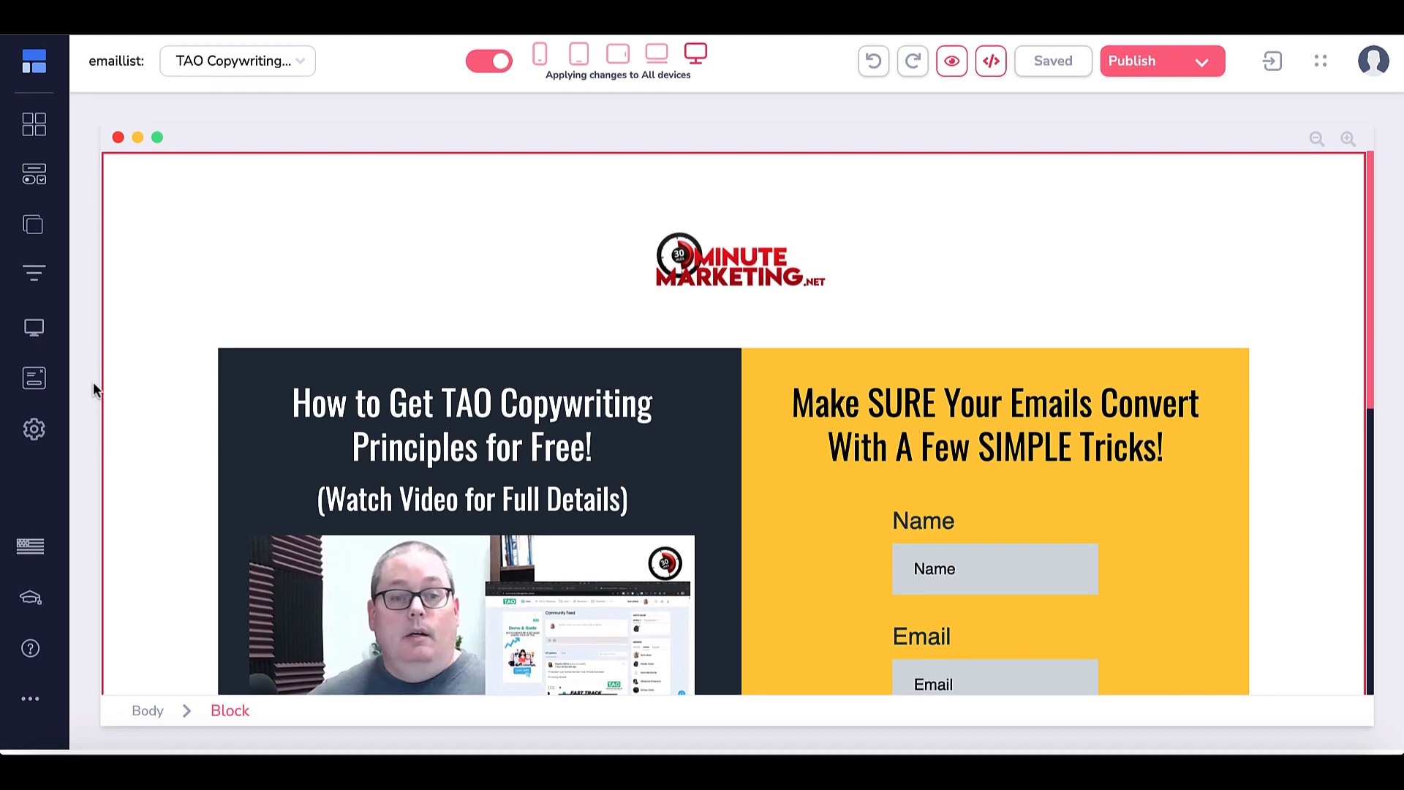
- Look over the TAO Copywriting page and open the header logo's image configuration
scroll(163, 422, "down", 2)
scroll(165, 416, "down", 7)
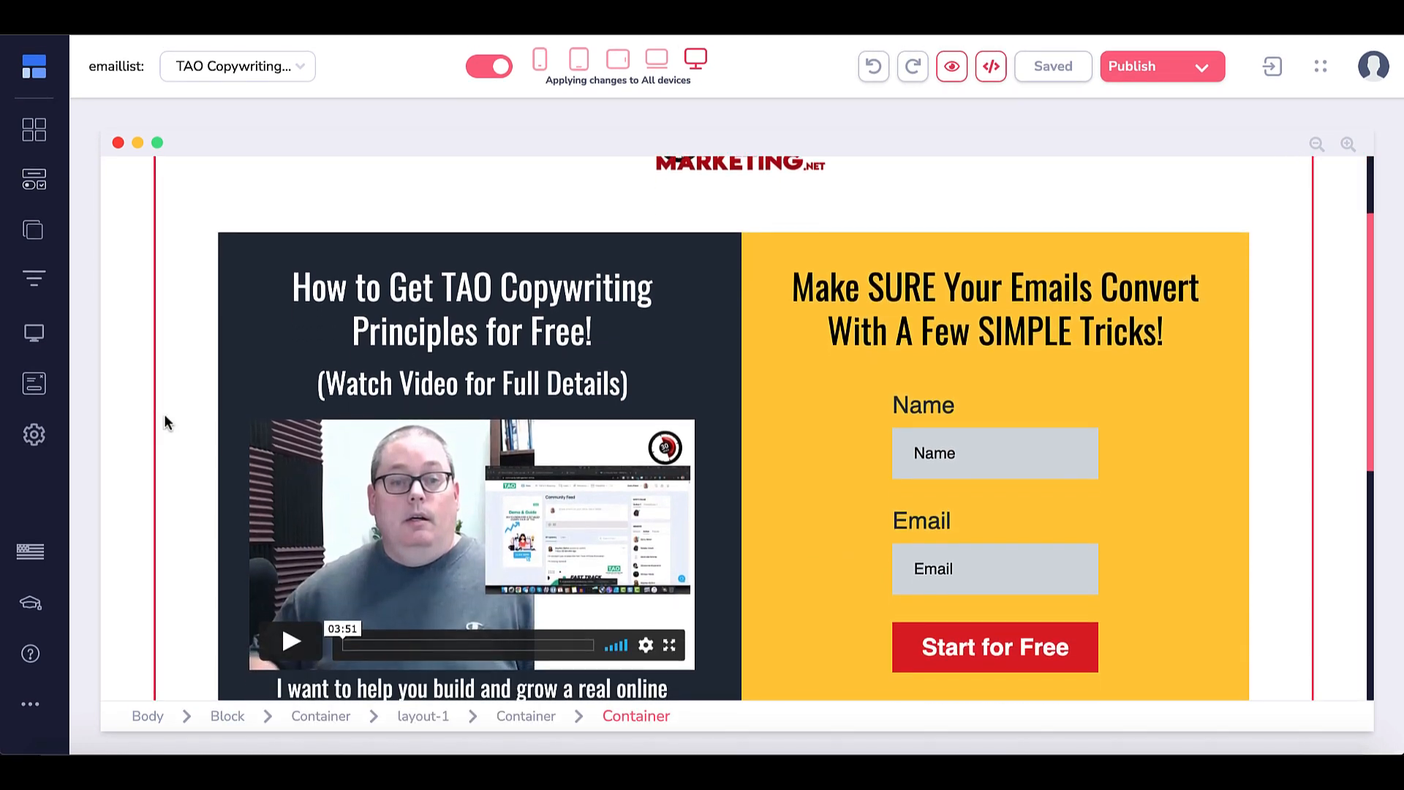
scroll(164, 422, "up", 9)
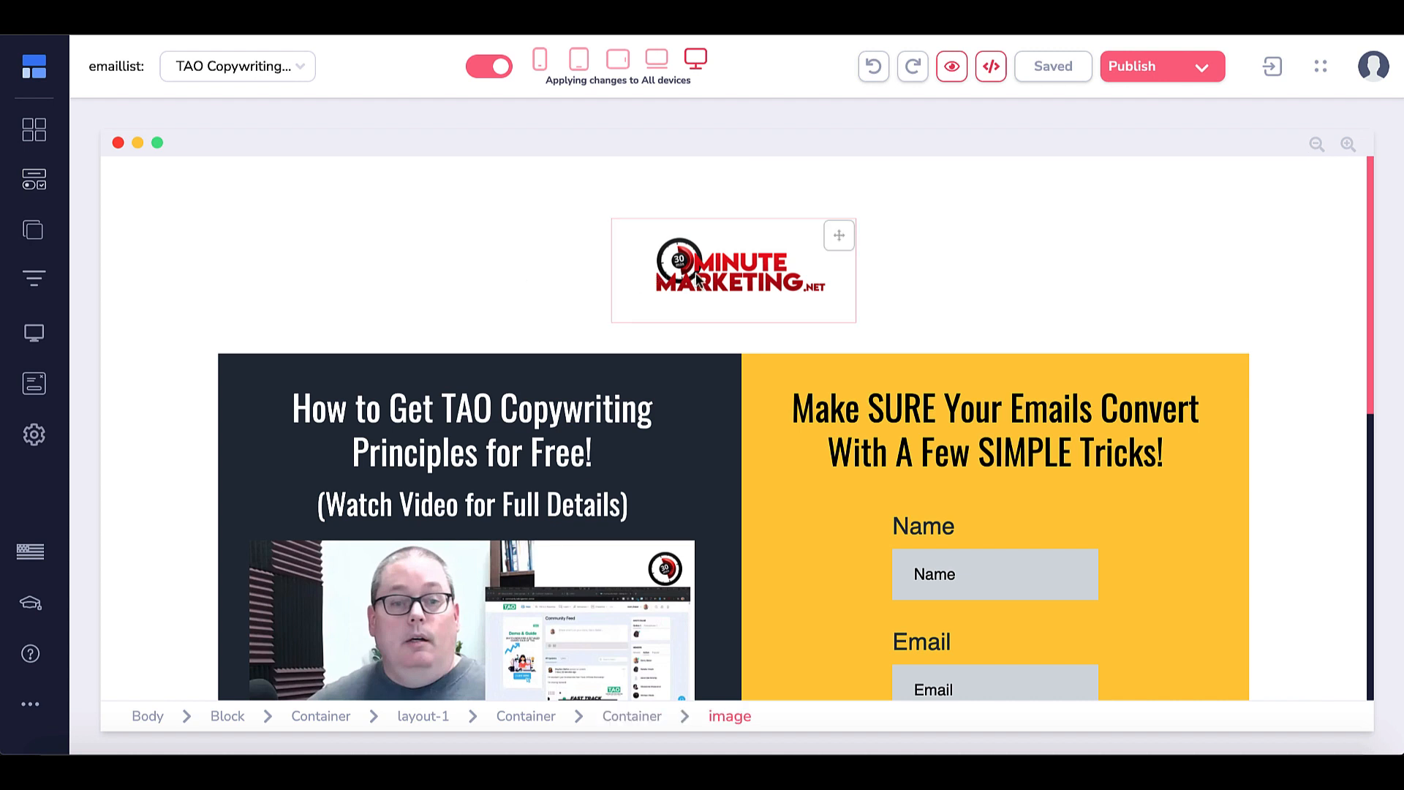
left_click(697, 280)
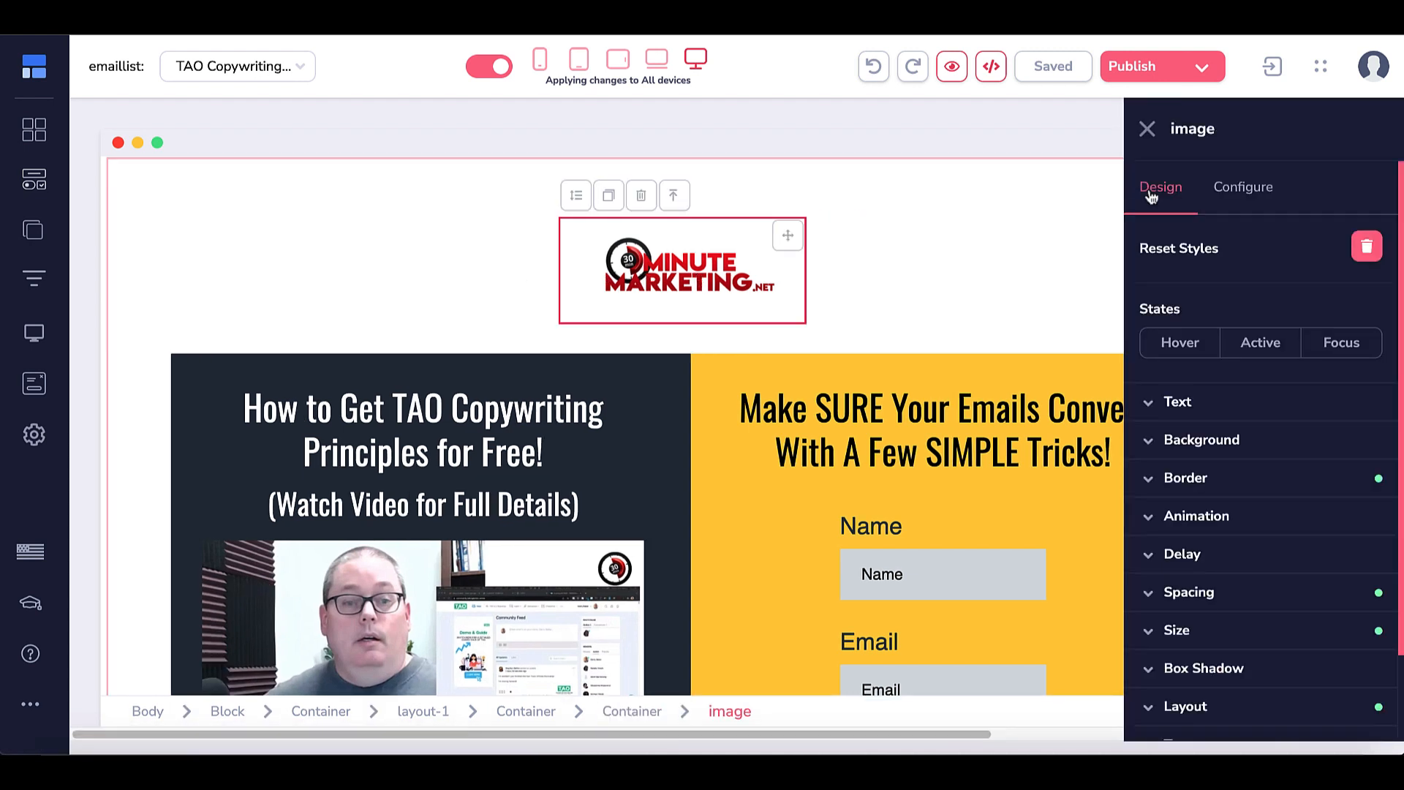
left_click(1247, 197)
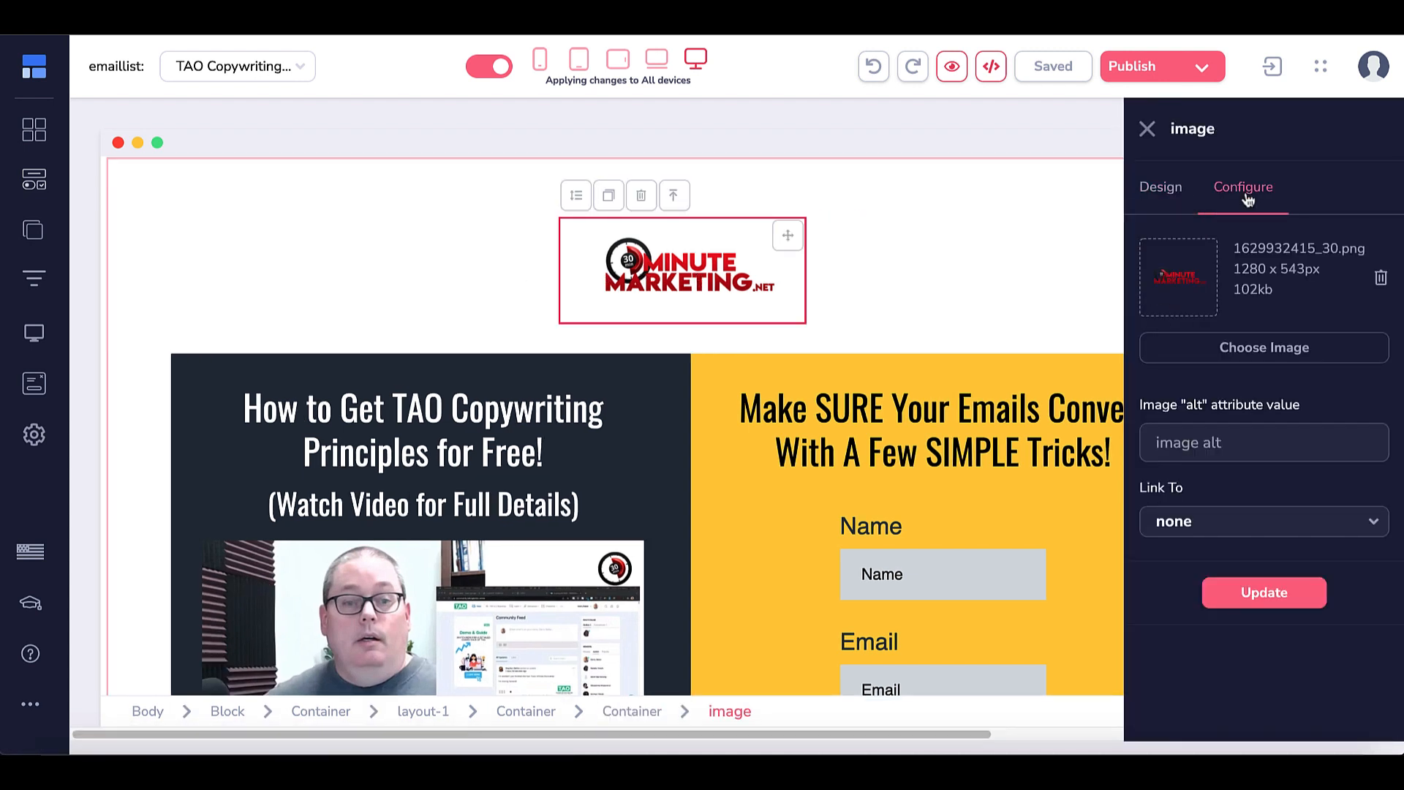
- Browse the image library and the upload file chooser for the header logo, and close them without choosing an image
left_click(1242, 356)
scroll(943, 310, "down", 10)
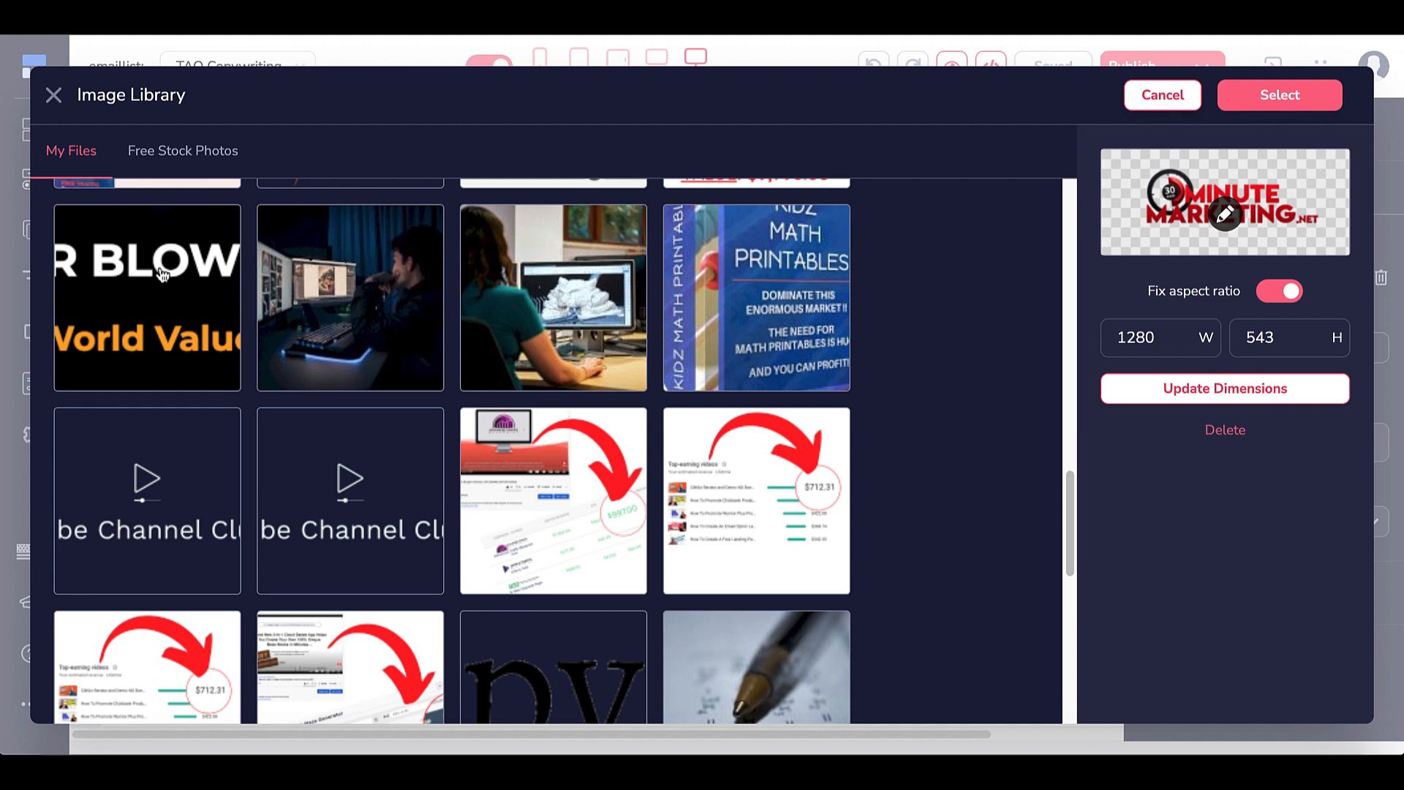
scroll(310, 417, "up", 10)
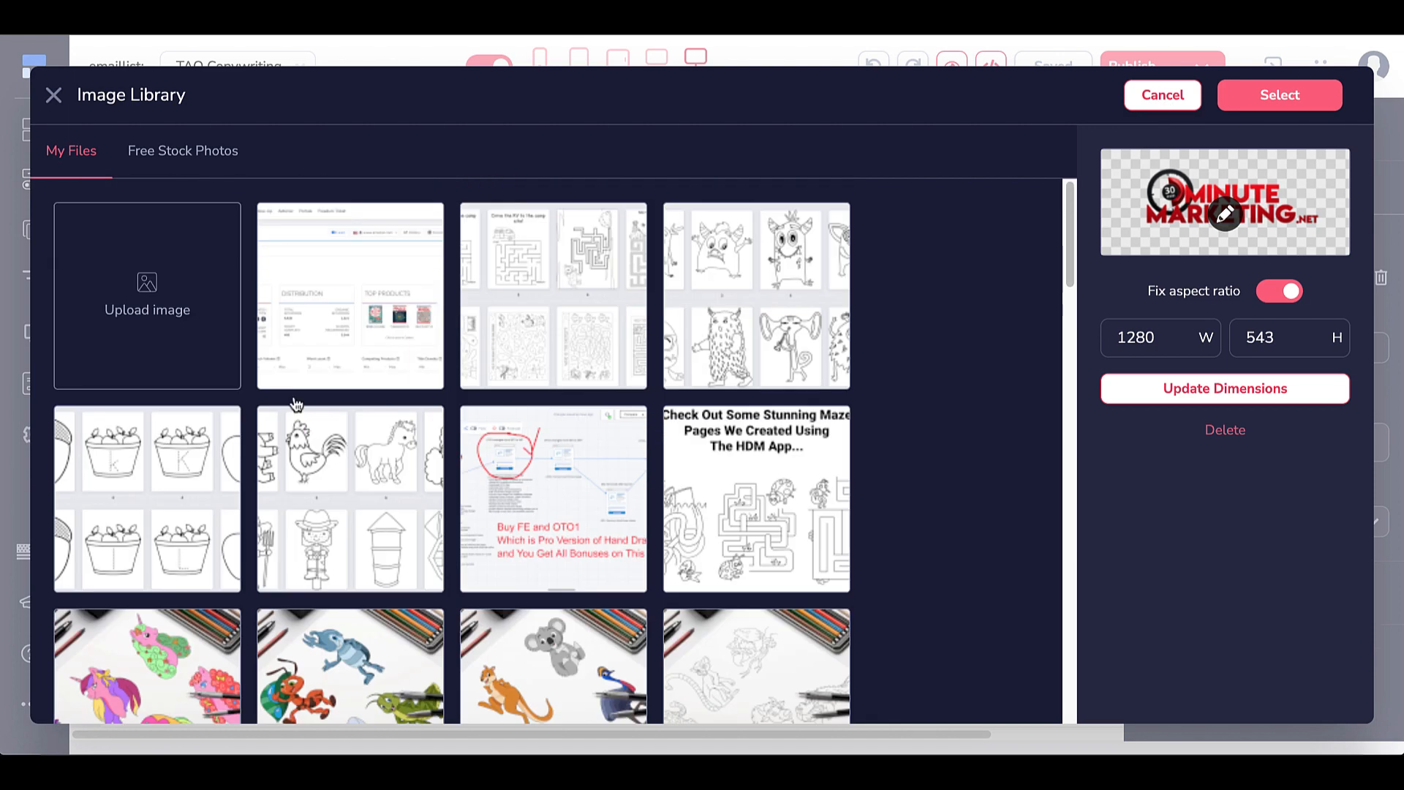
left_click(147, 288)
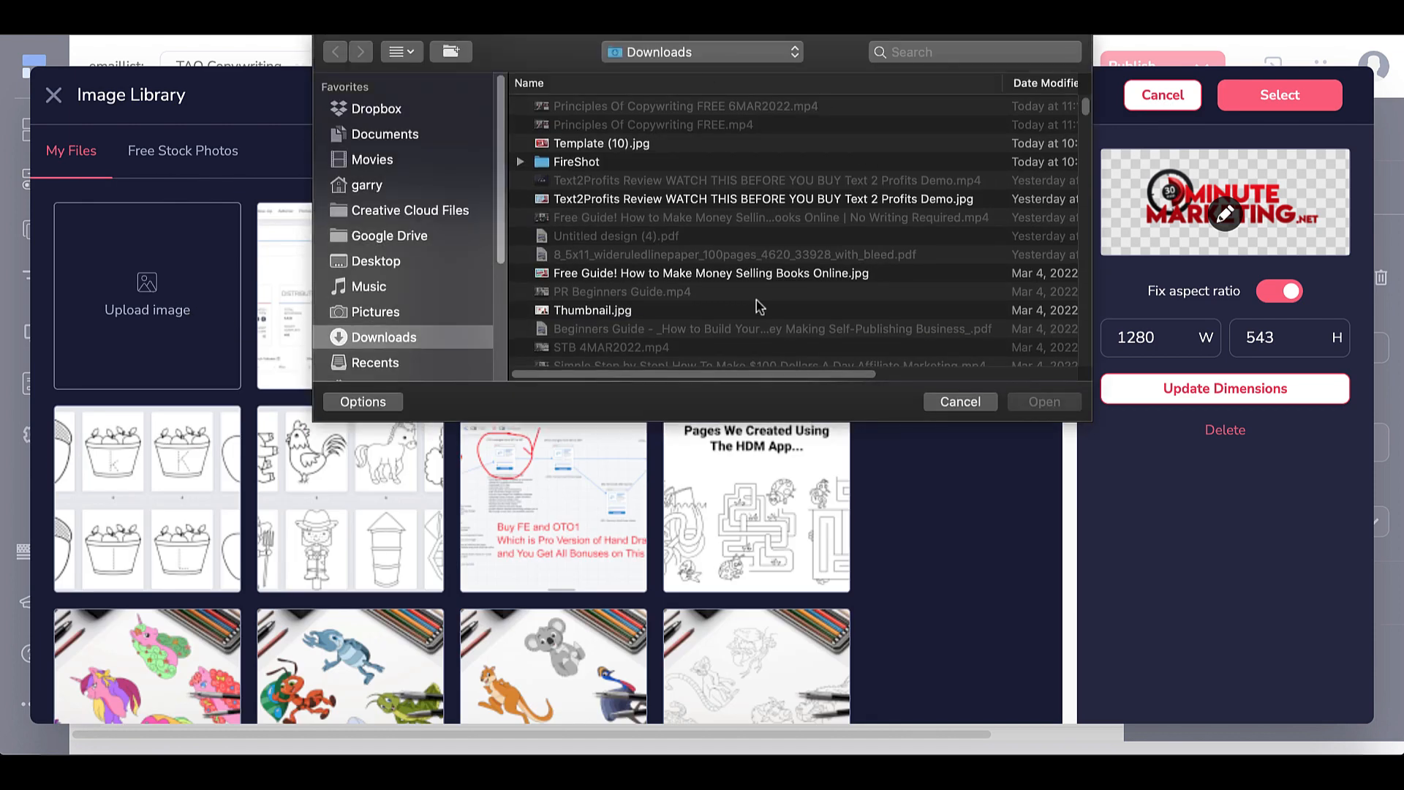
left_click(960, 402)
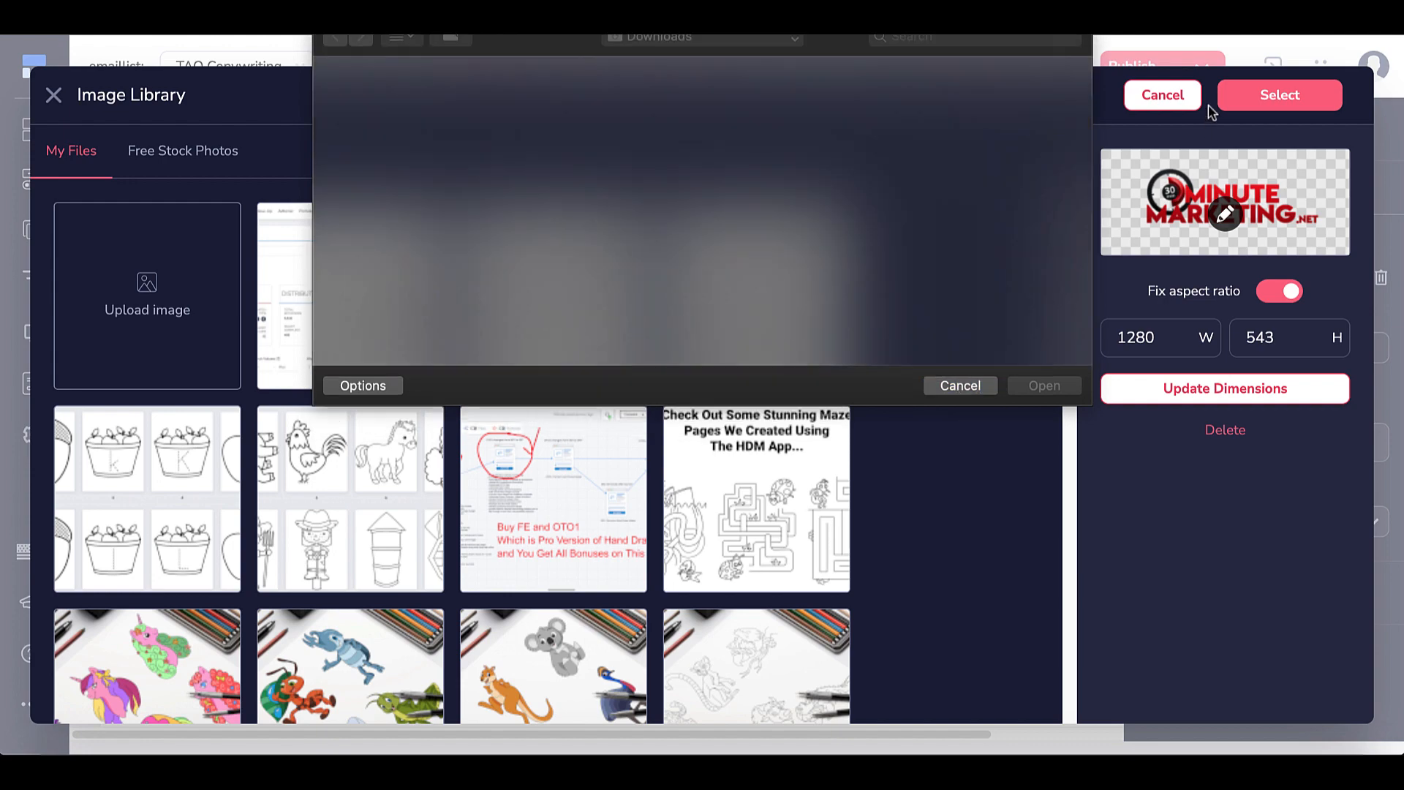
left_click(1177, 96)
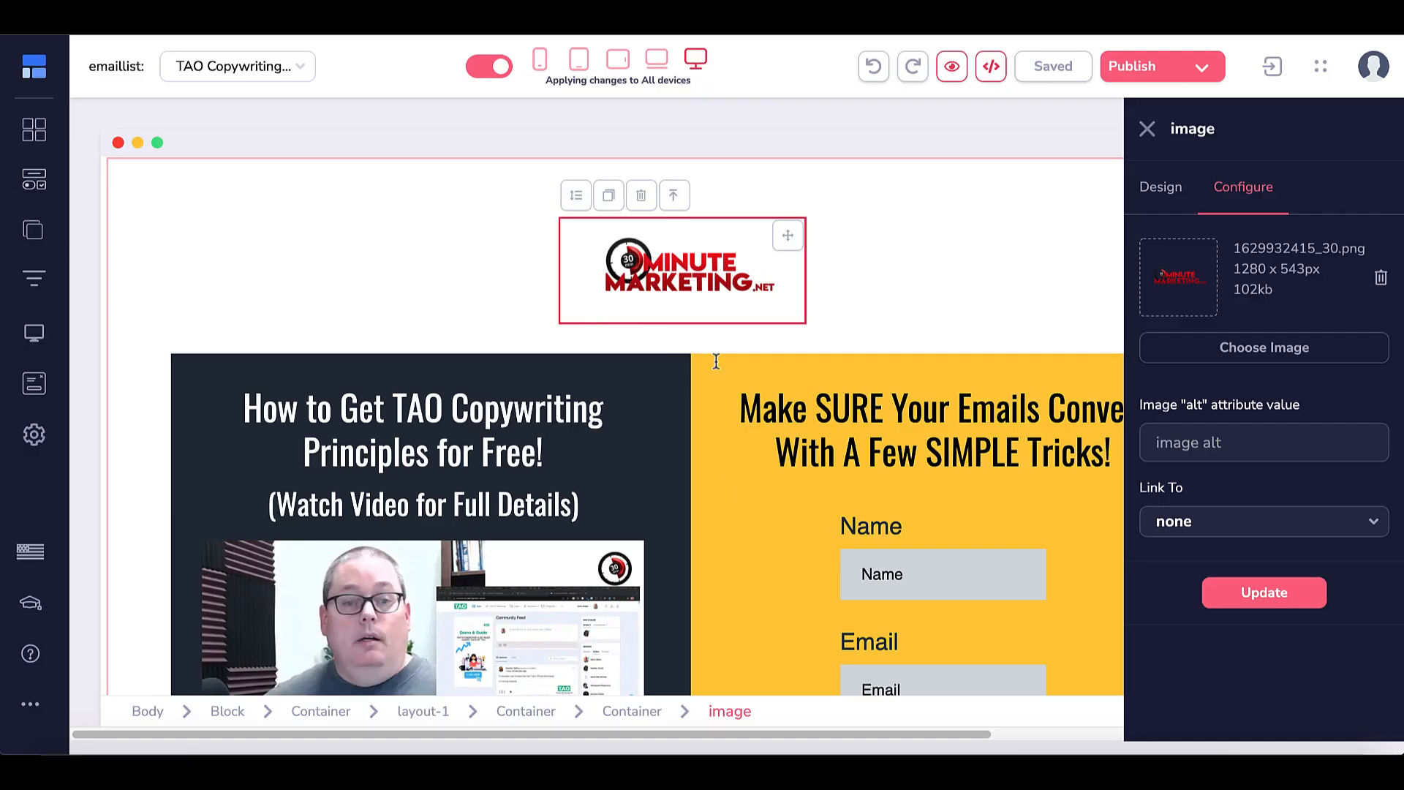
scroll(722, 478, "down", 3)
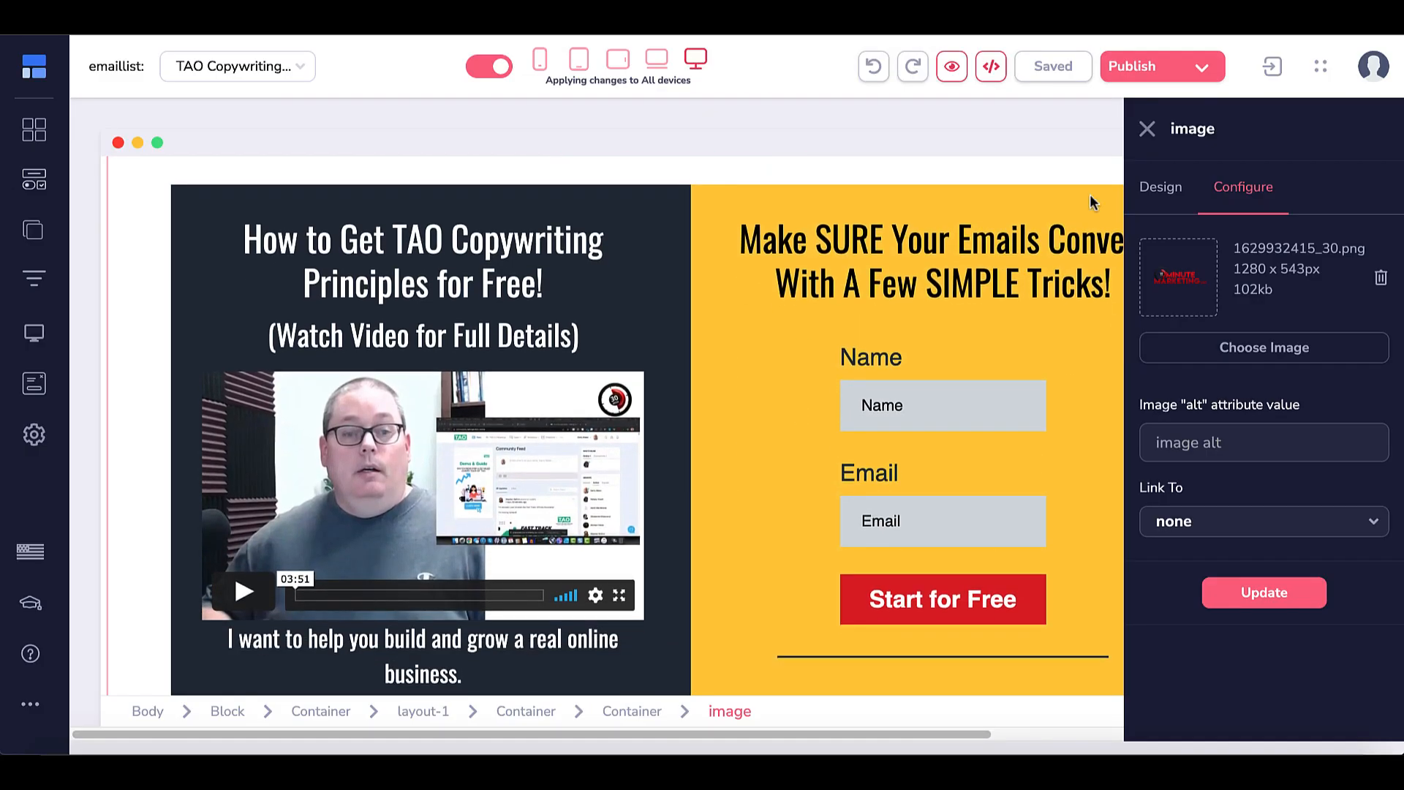
left_click(1147, 130)
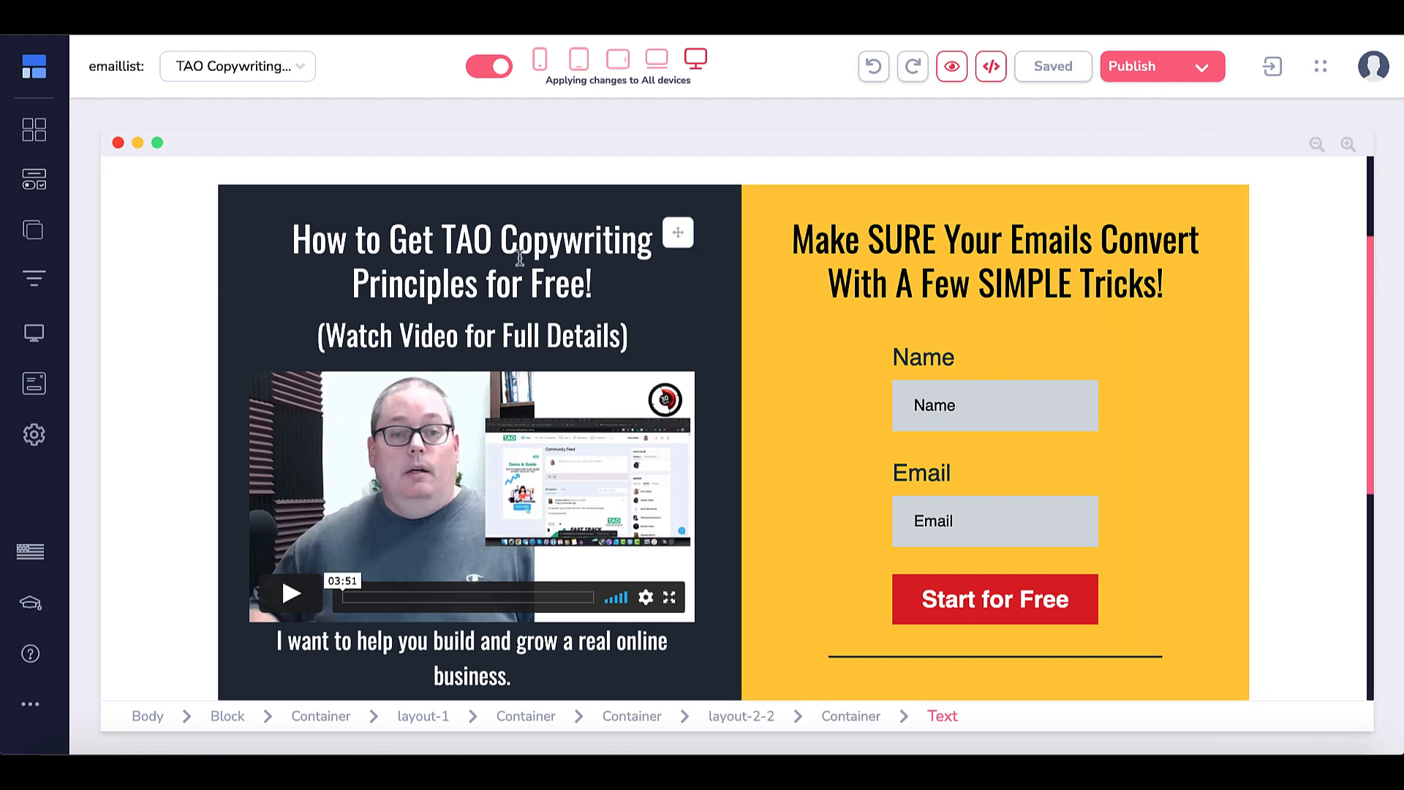
- Delete and retype the word "Free!" at the end of the "How to Get TAO Copywriting Principles" headline
left_click(484, 236)
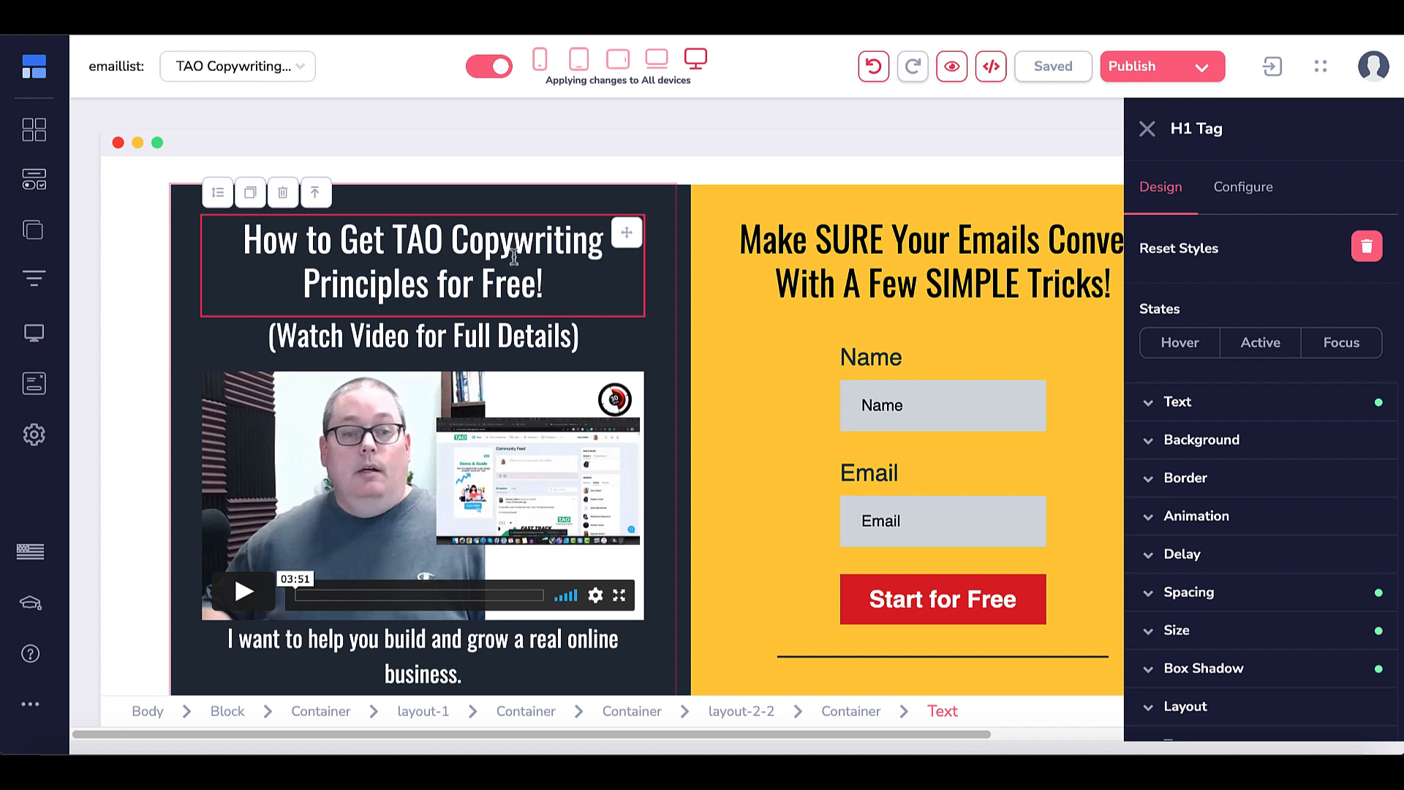
key("BackSpace")
key("BackSpace")
key("BackSpace")
key("BackSpace")
key("BackSpace")
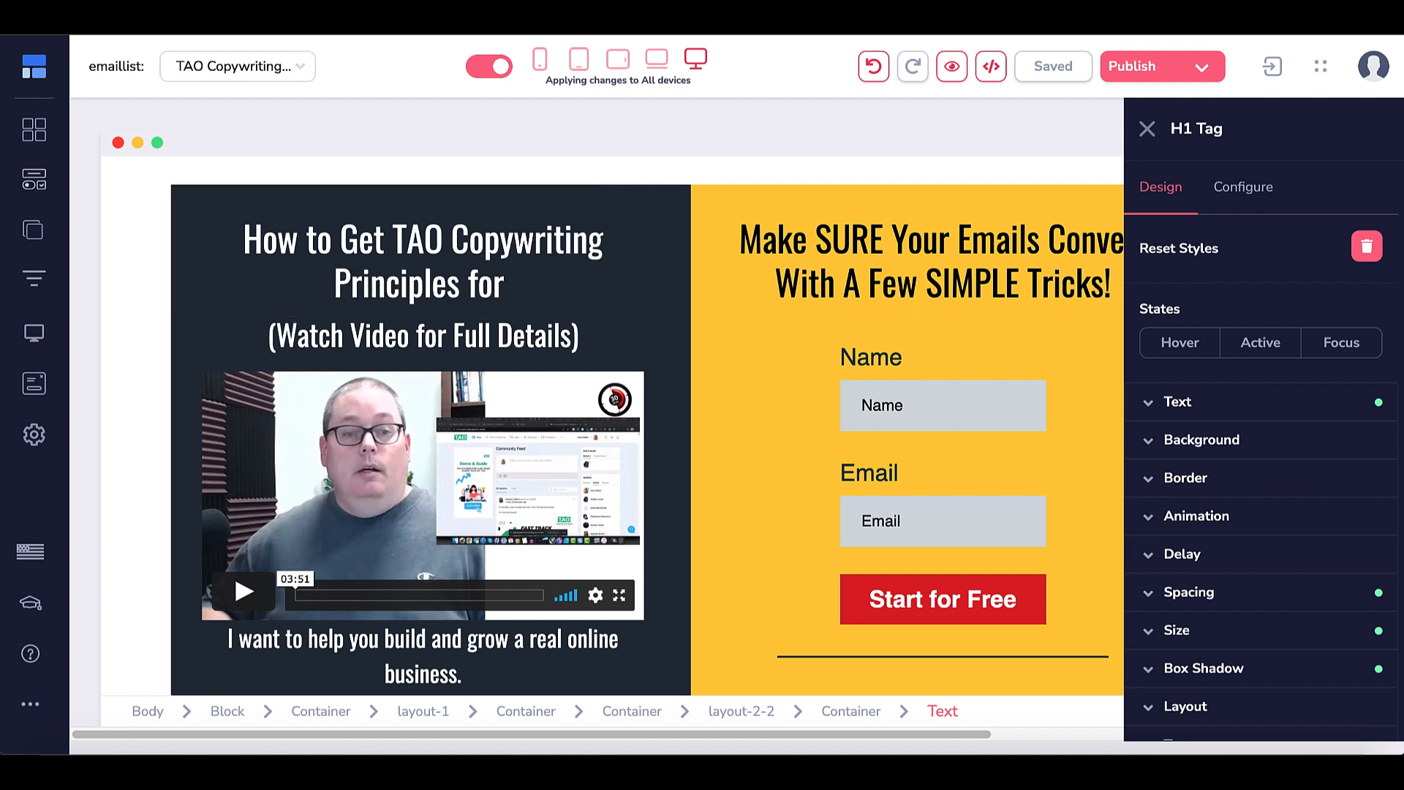
type("Free!")
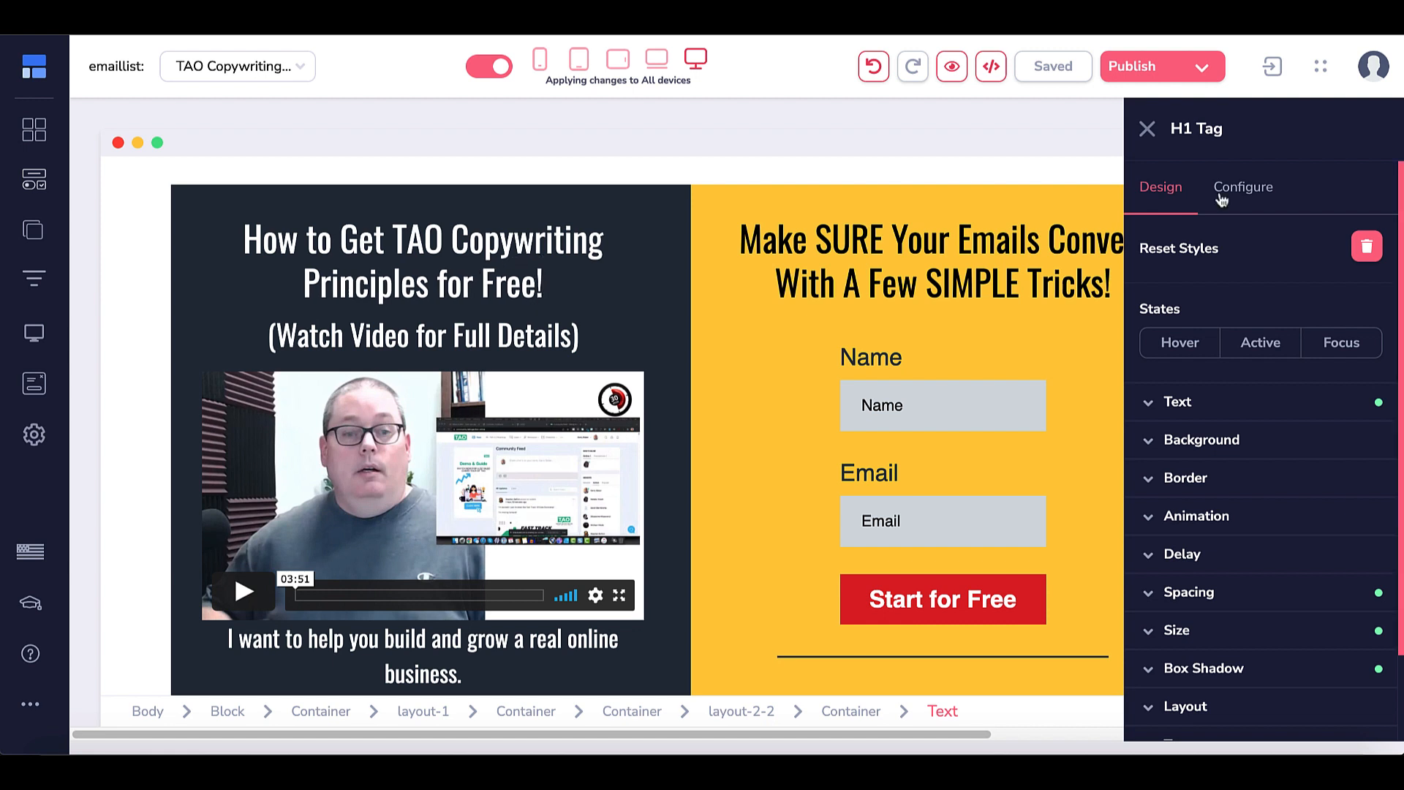
- Review the headline's text and background design options, and close its settings
left_click(1152, 403)
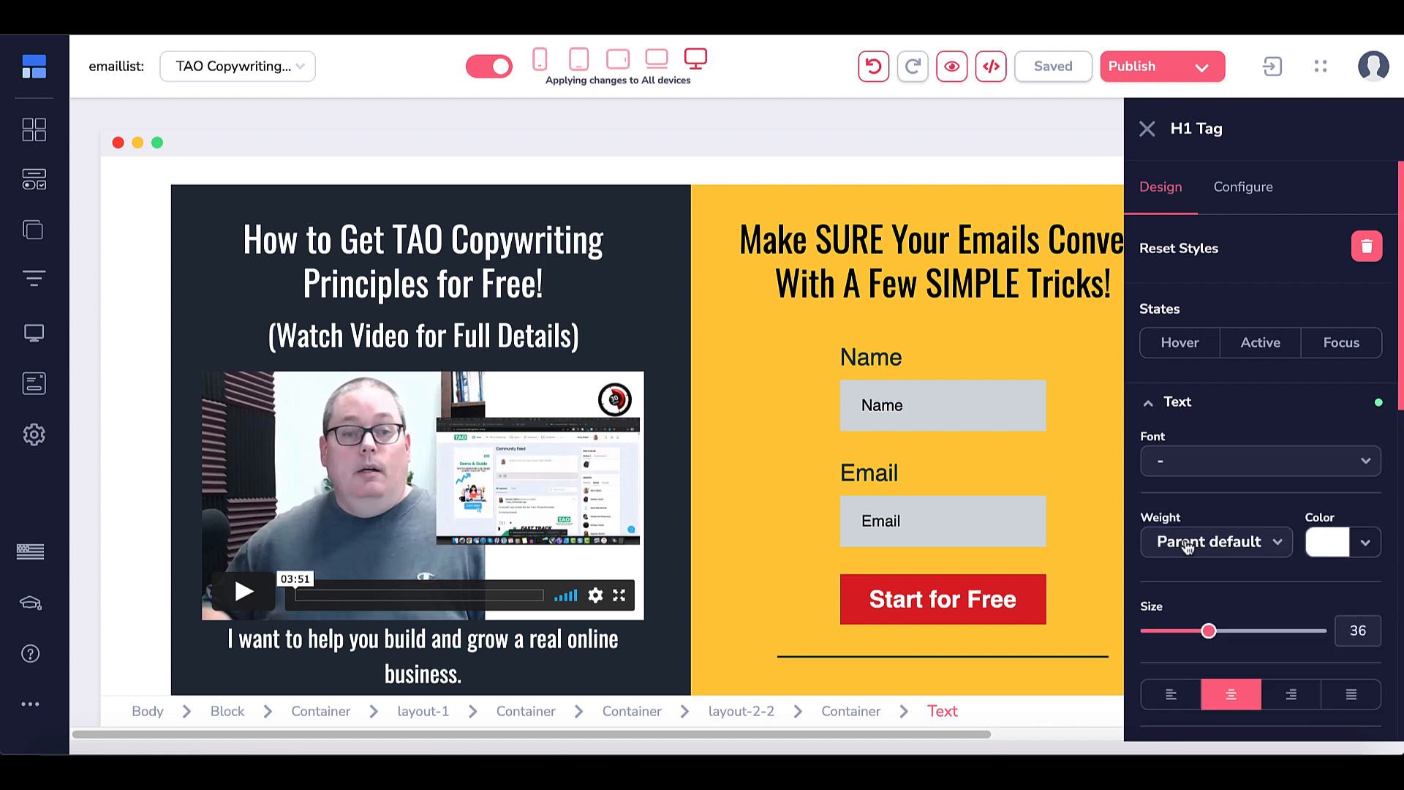
scroll(1186, 545, "down", 6)
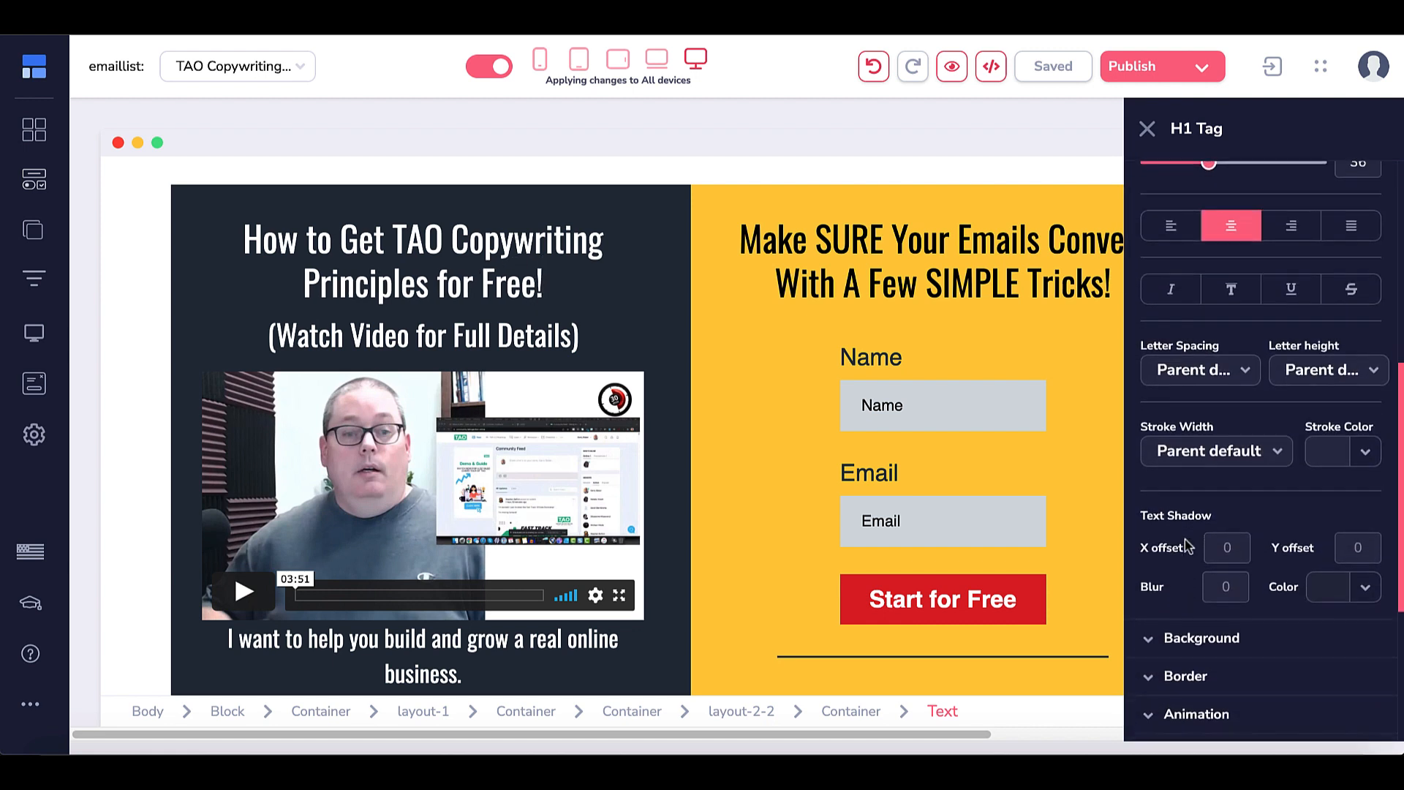
scroll(1184, 544, "down", 4)
left_click(1149, 359)
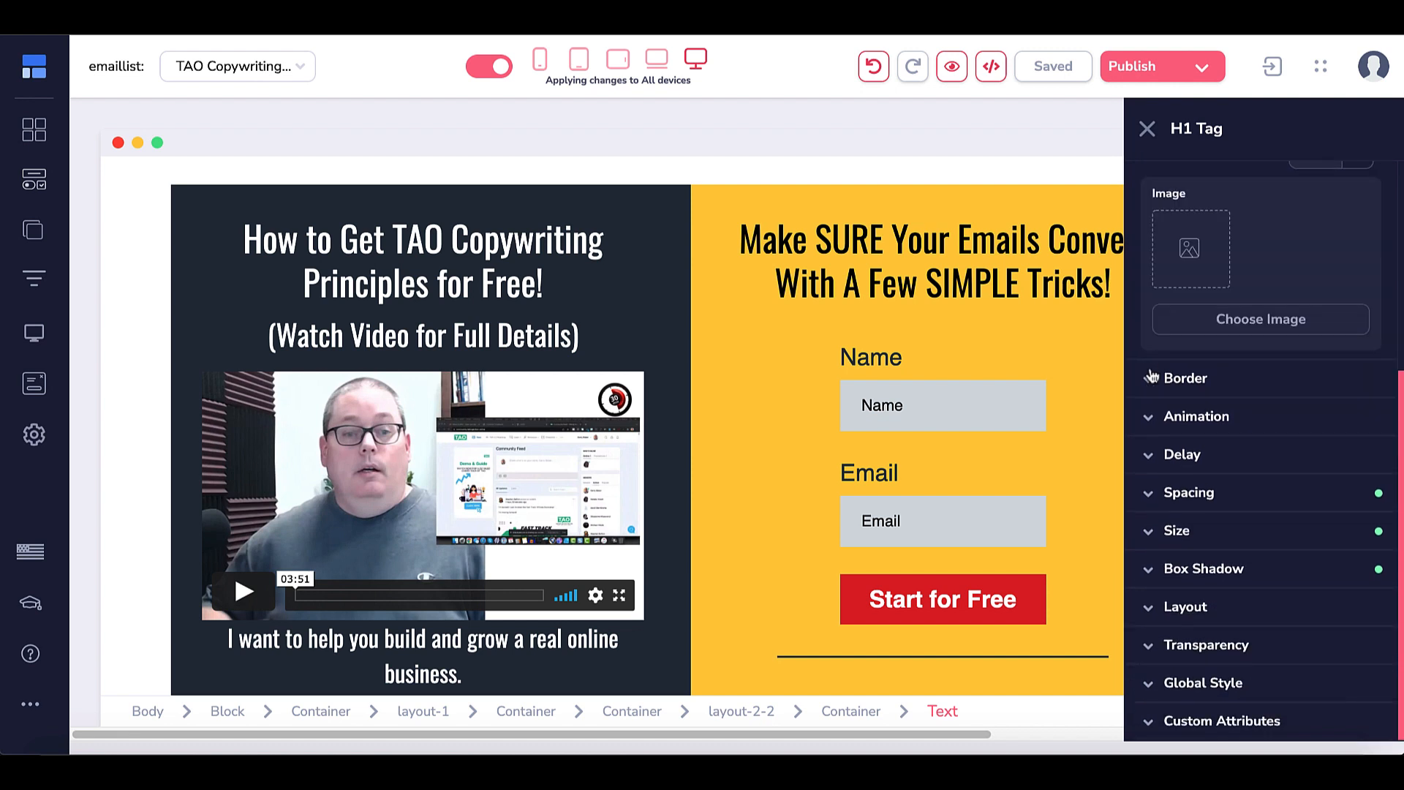
scroll(1150, 496, "up", 5)
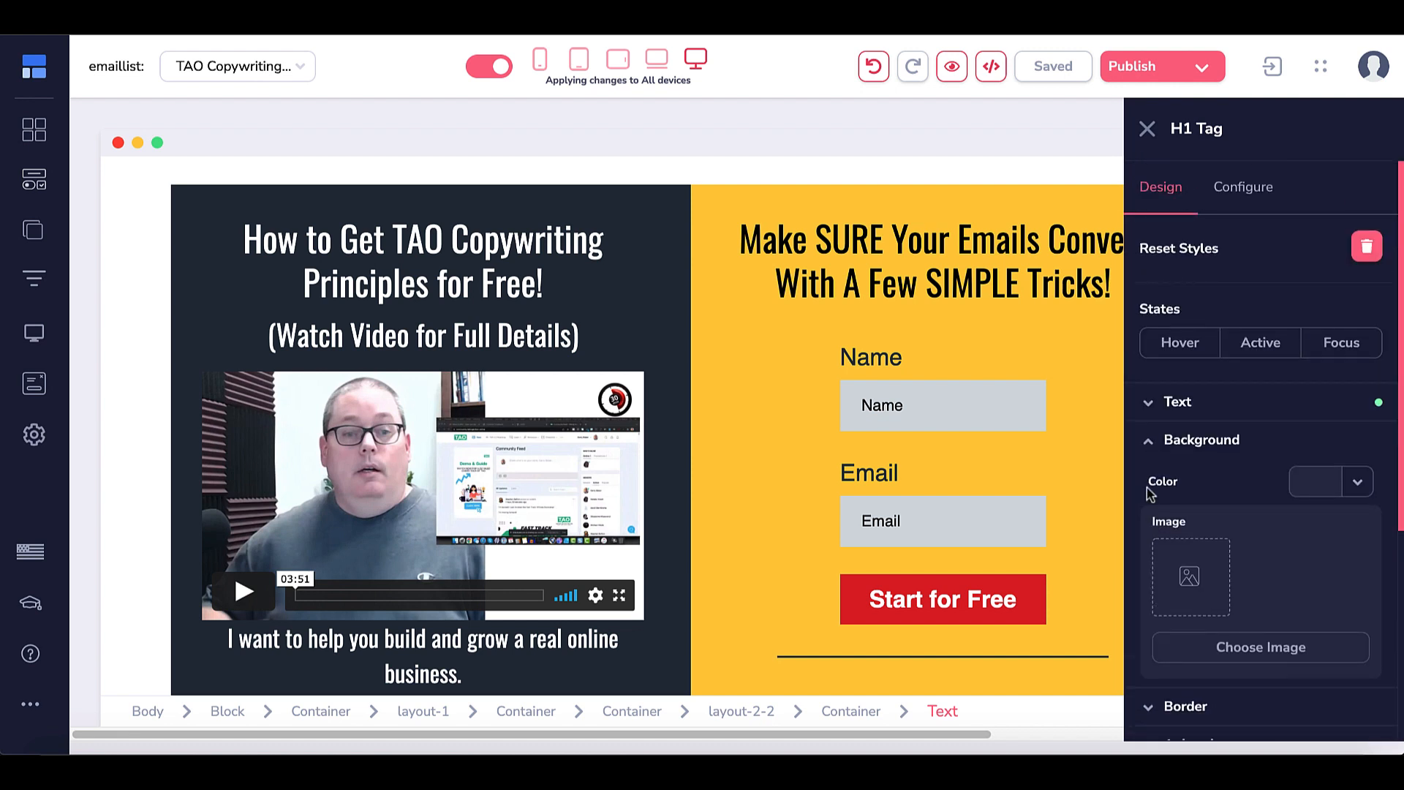
left_click(1148, 441)
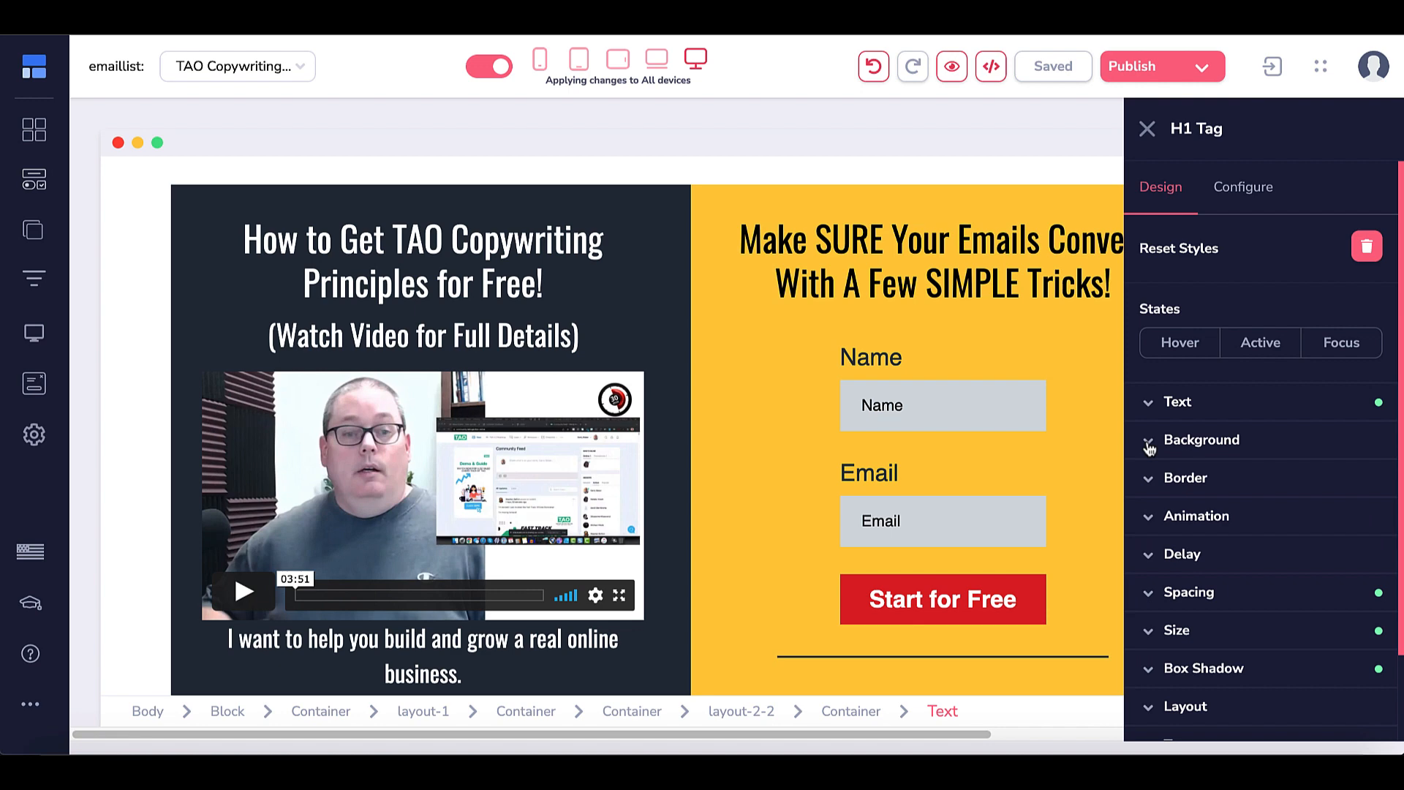
left_click(1148, 132)
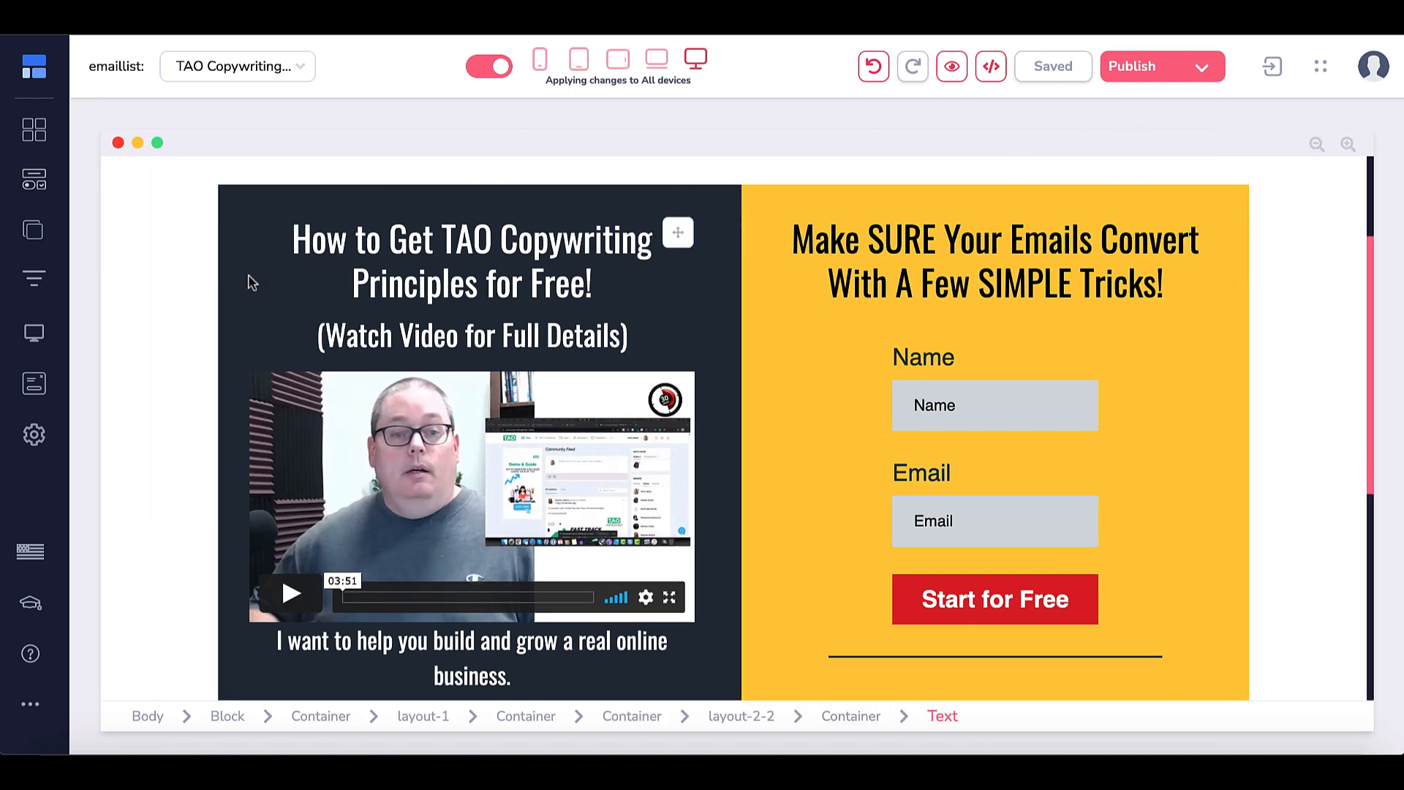
- Examine the landing page's headline, video and name-and-email opt-in form
scroll(263, 435, "down", 2)
scroll(263, 435, "up", 3)
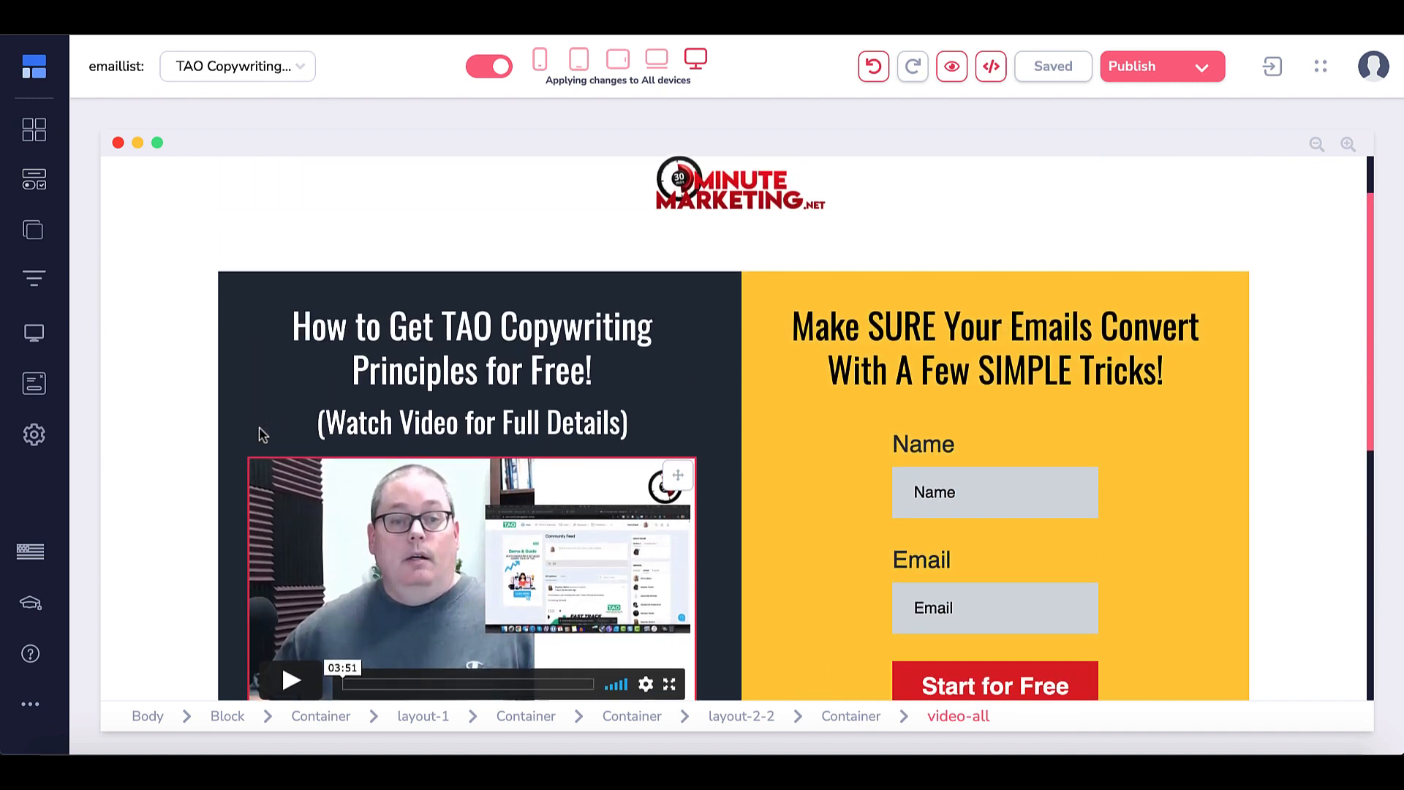
scroll(263, 435, "down", 2)
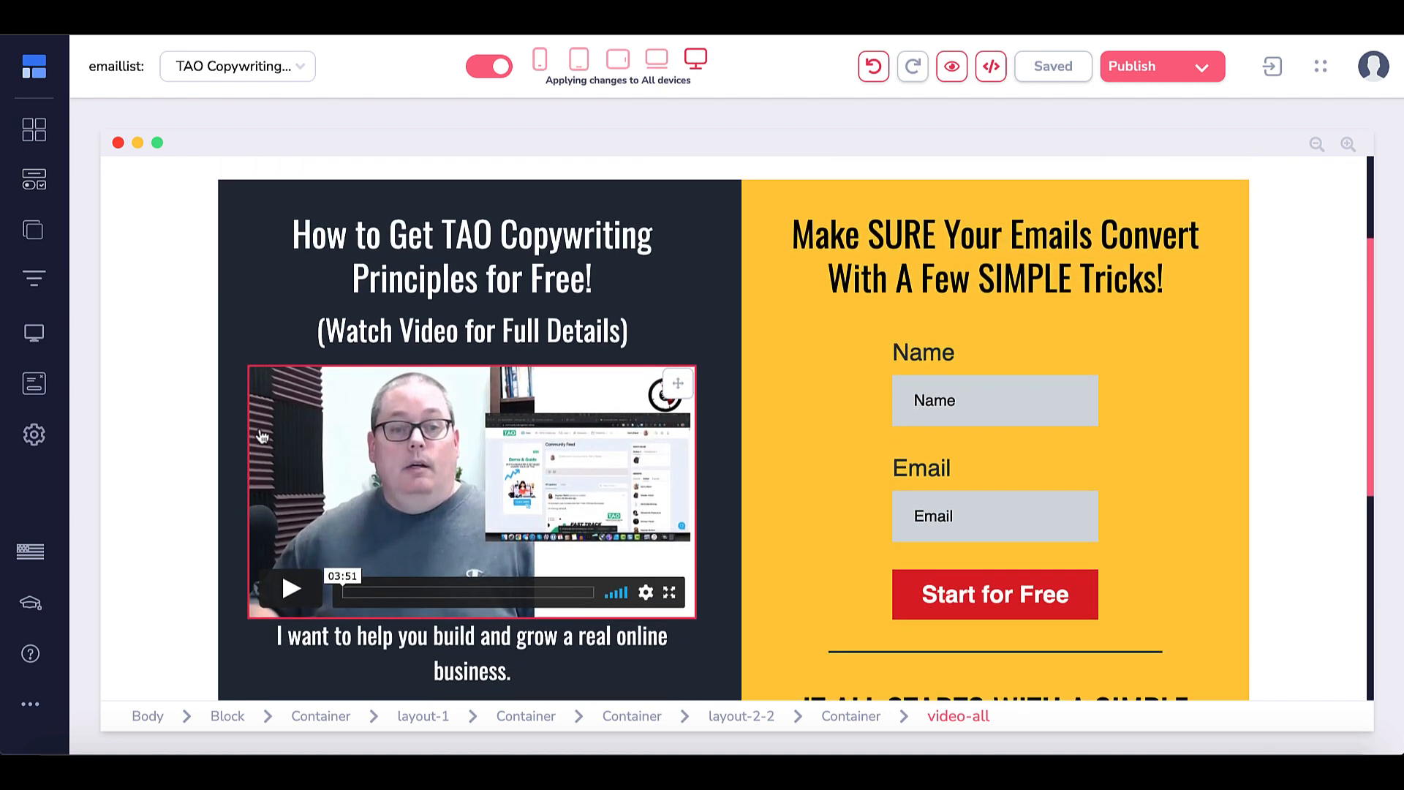
scroll(739, 388, "down", 1)
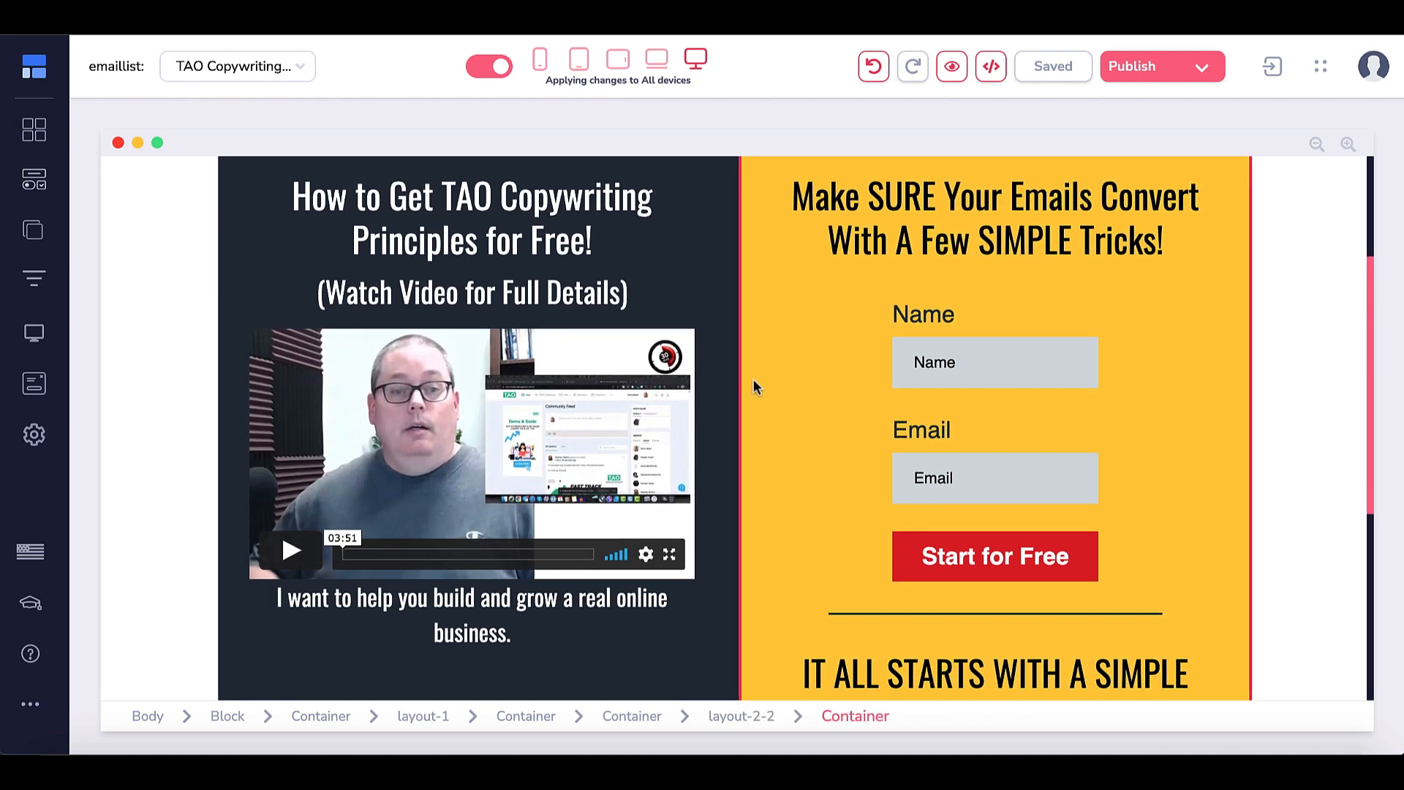
scroll(413, 395, "up", 3)
scroll(413, 395, "down", 2)
left_click(415, 241)
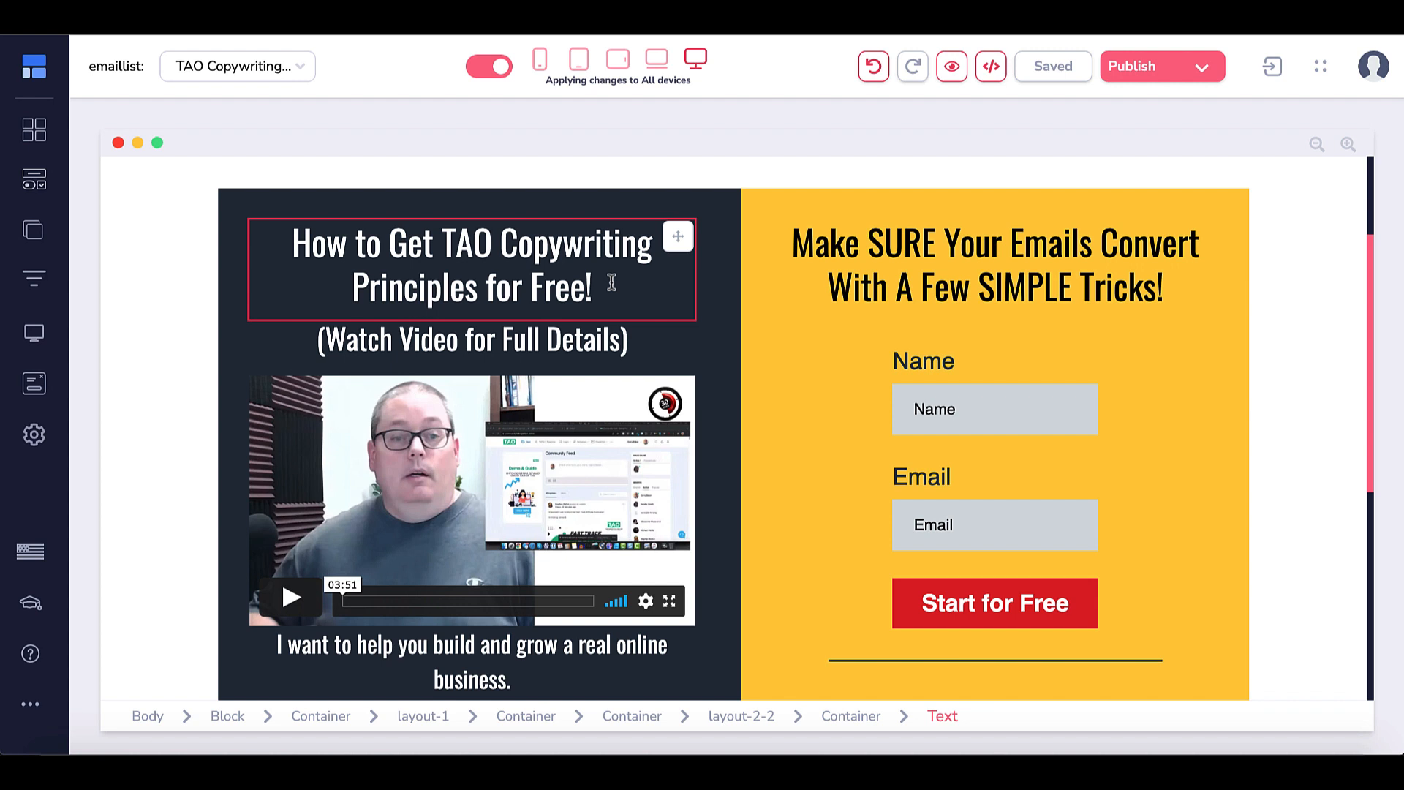
- Delete the "(Watch Video for Full Details)" subheading below the main headline
scroll(611, 282, "down", 1)
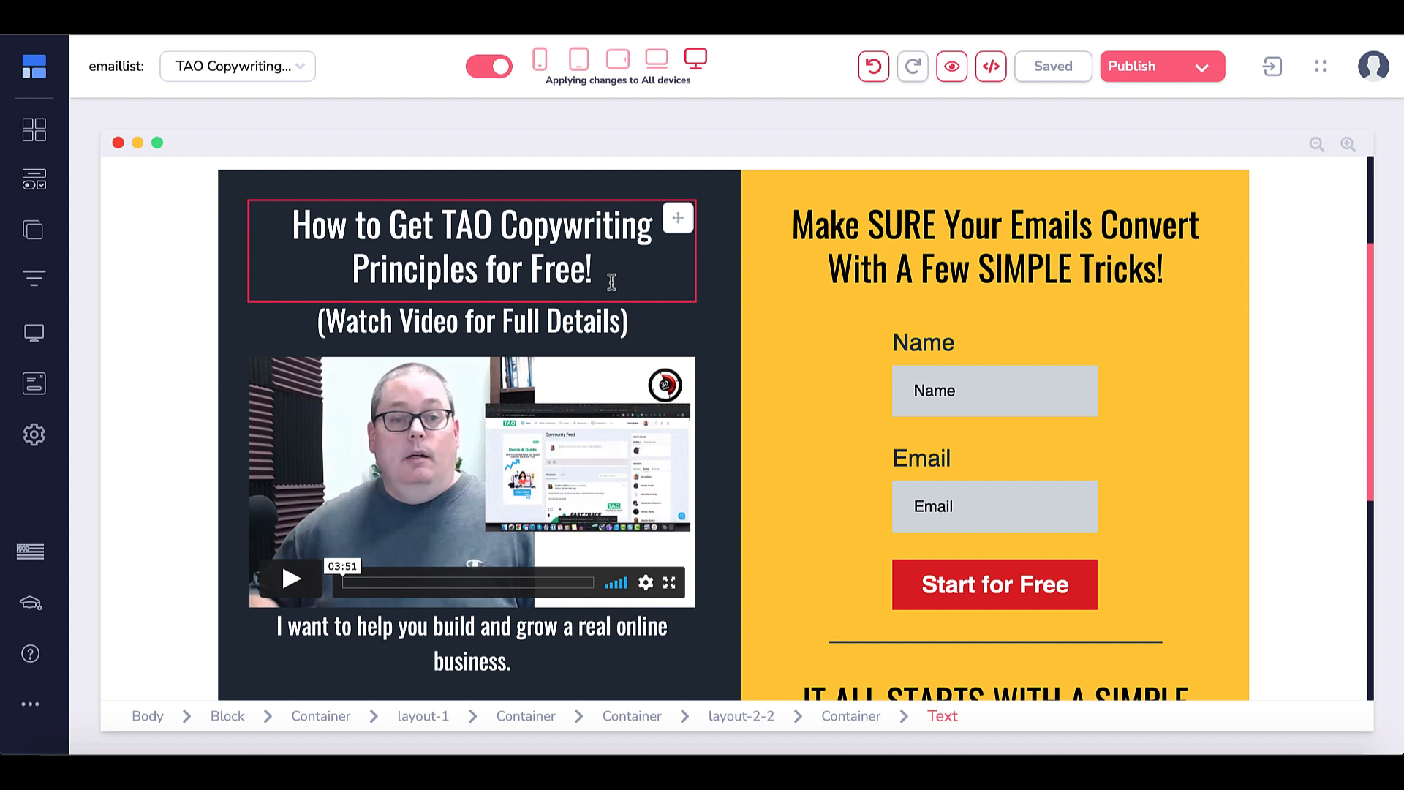
left_click(612, 320)
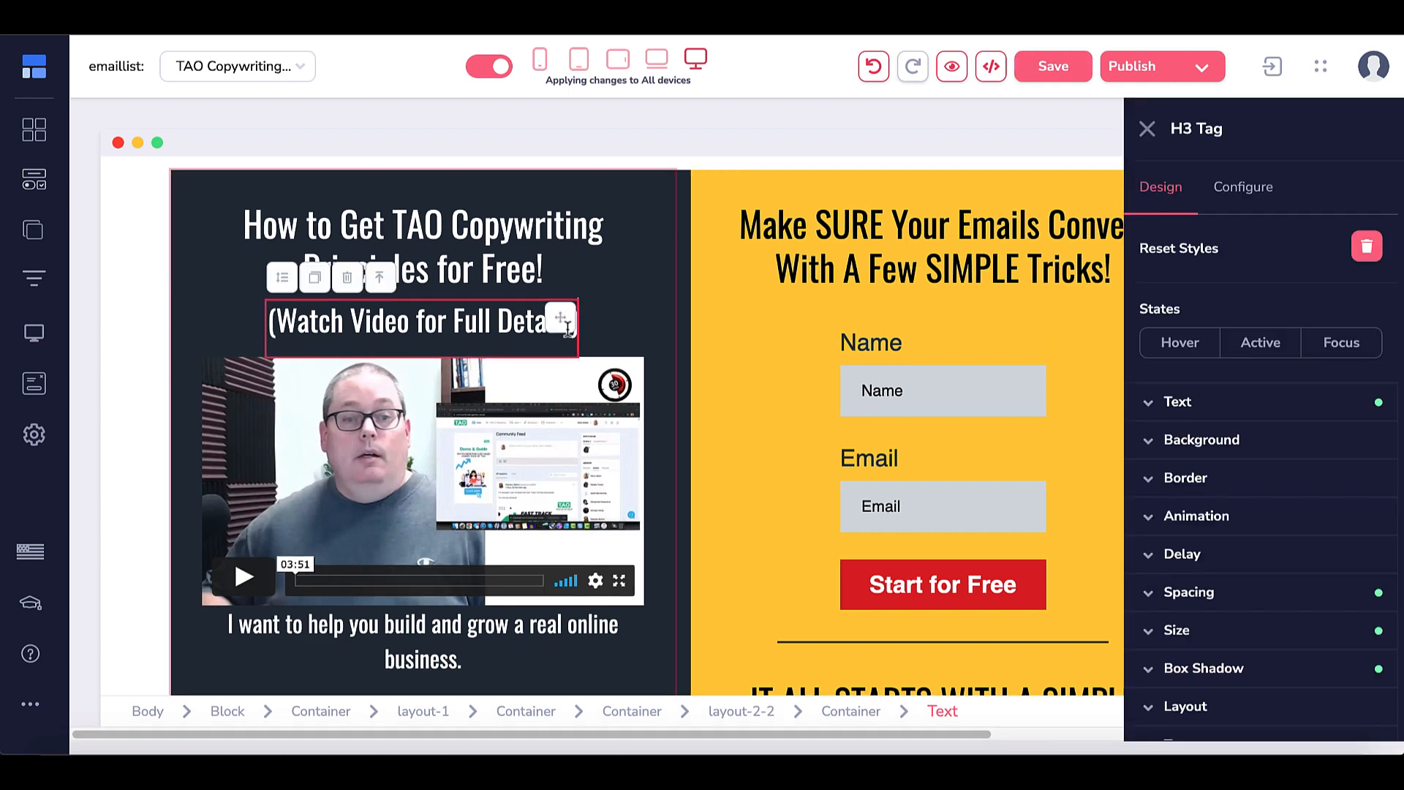
left_click(353, 282)
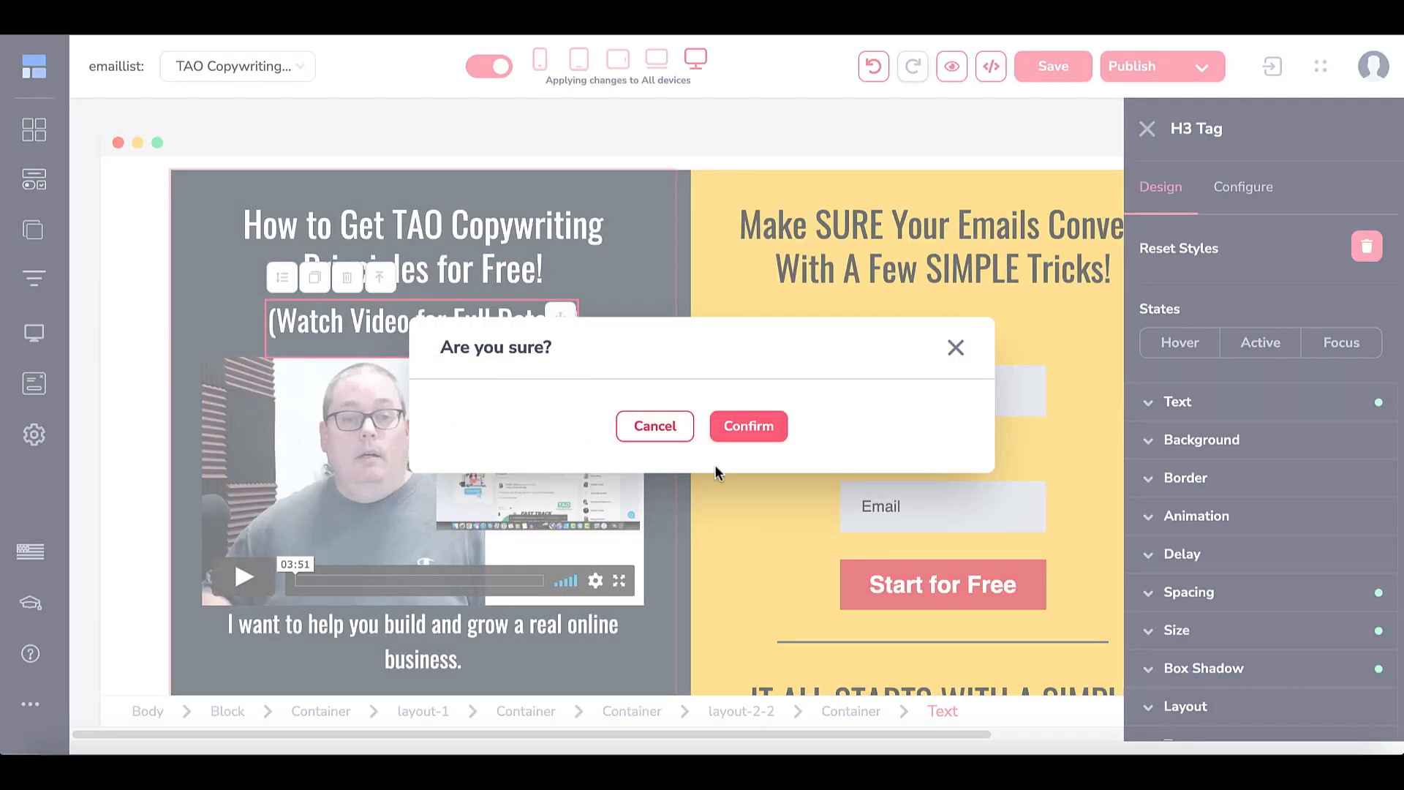
left_click(753, 432)
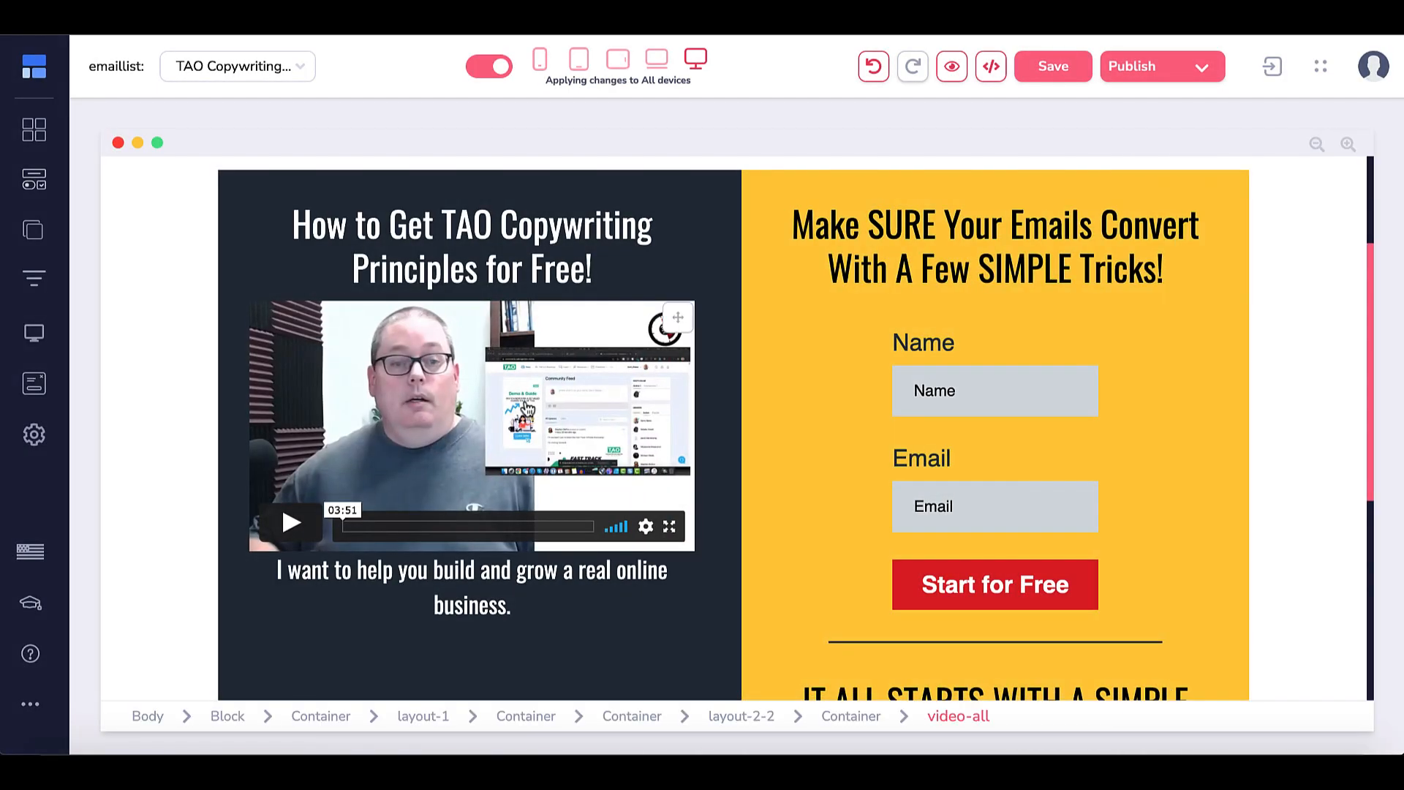
- Delete the video from the dark column of the landing page
left_click(414, 391)
left_click(282, 279)
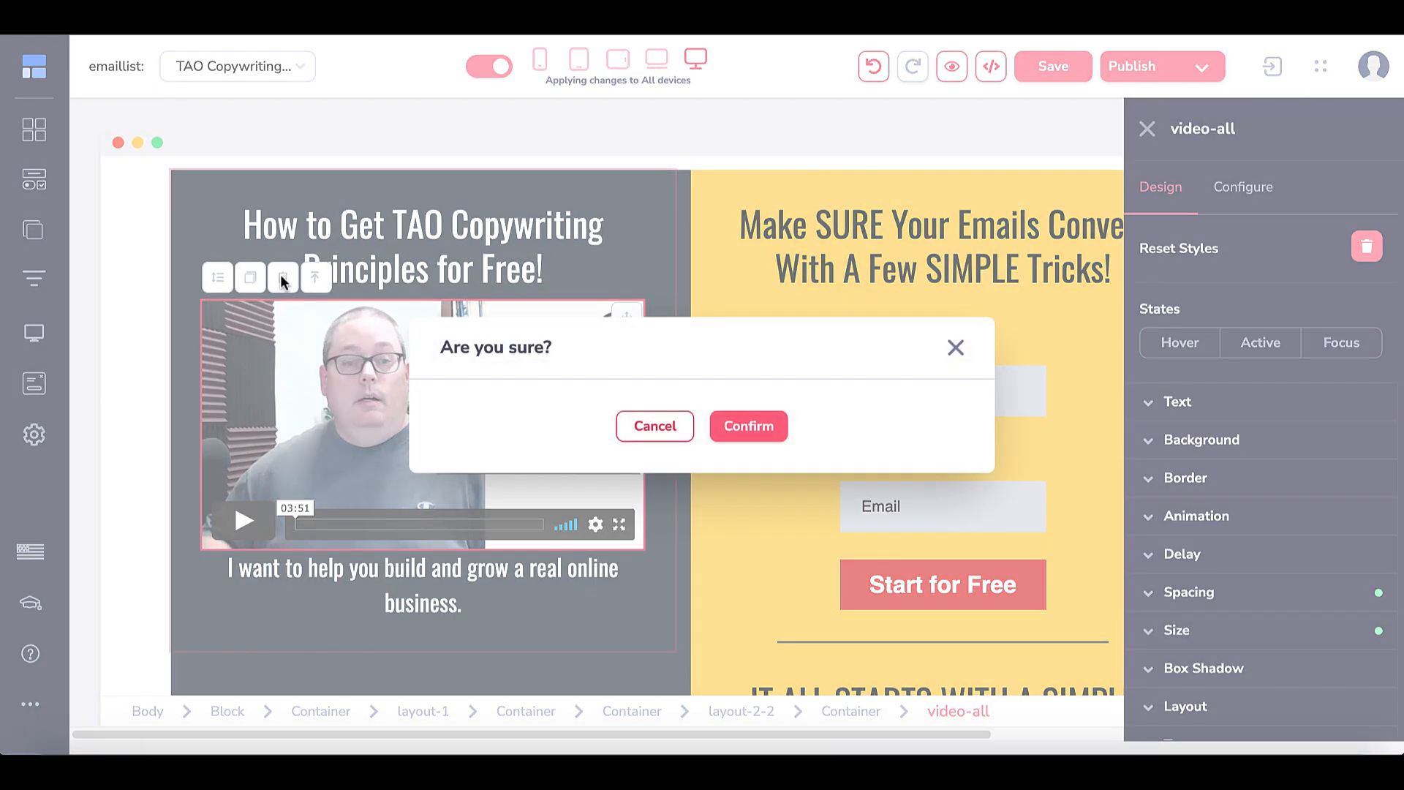
left_click(753, 428)
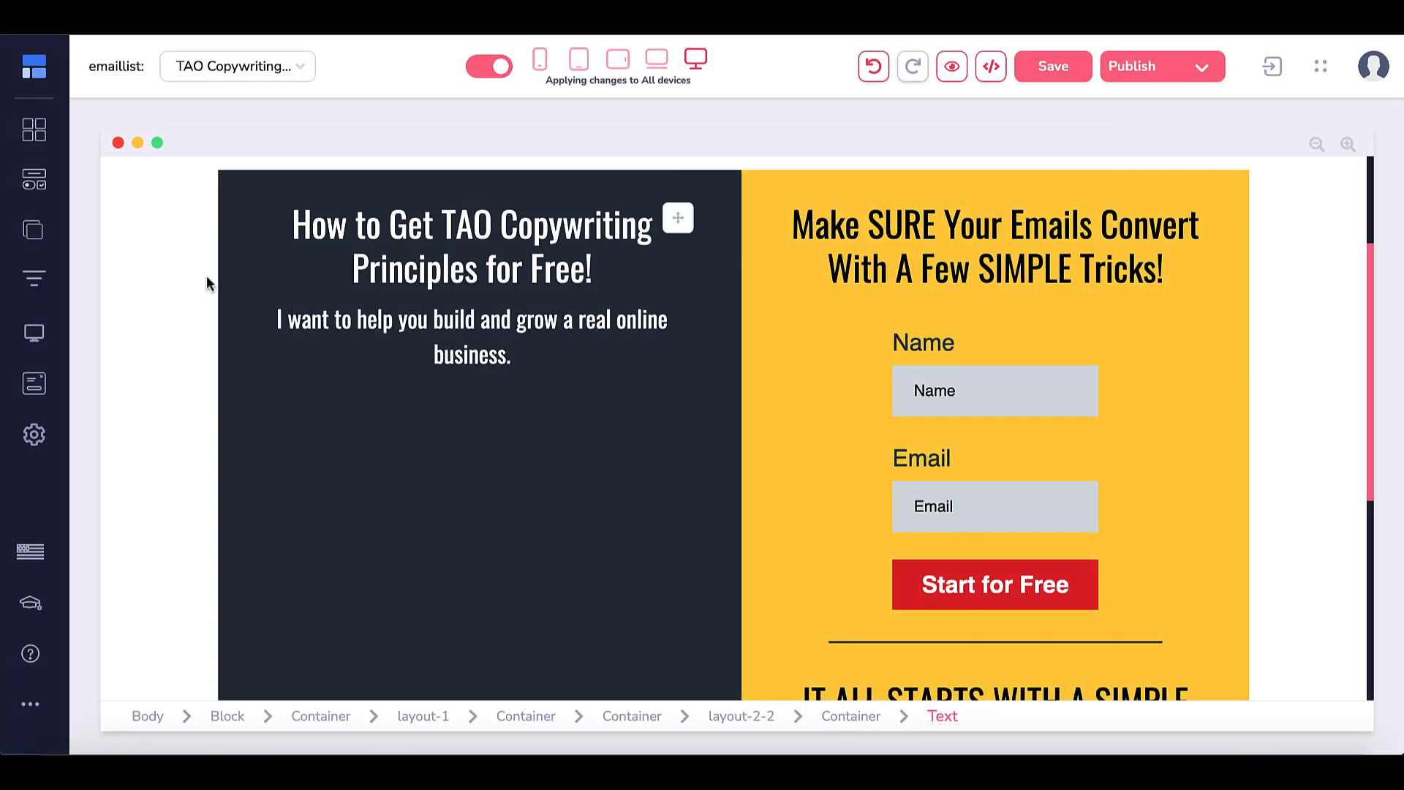
- Insert an Image element between the "How to Get TAO Copywriting Principles for Free!" headline and the text below it
left_click(33, 179)
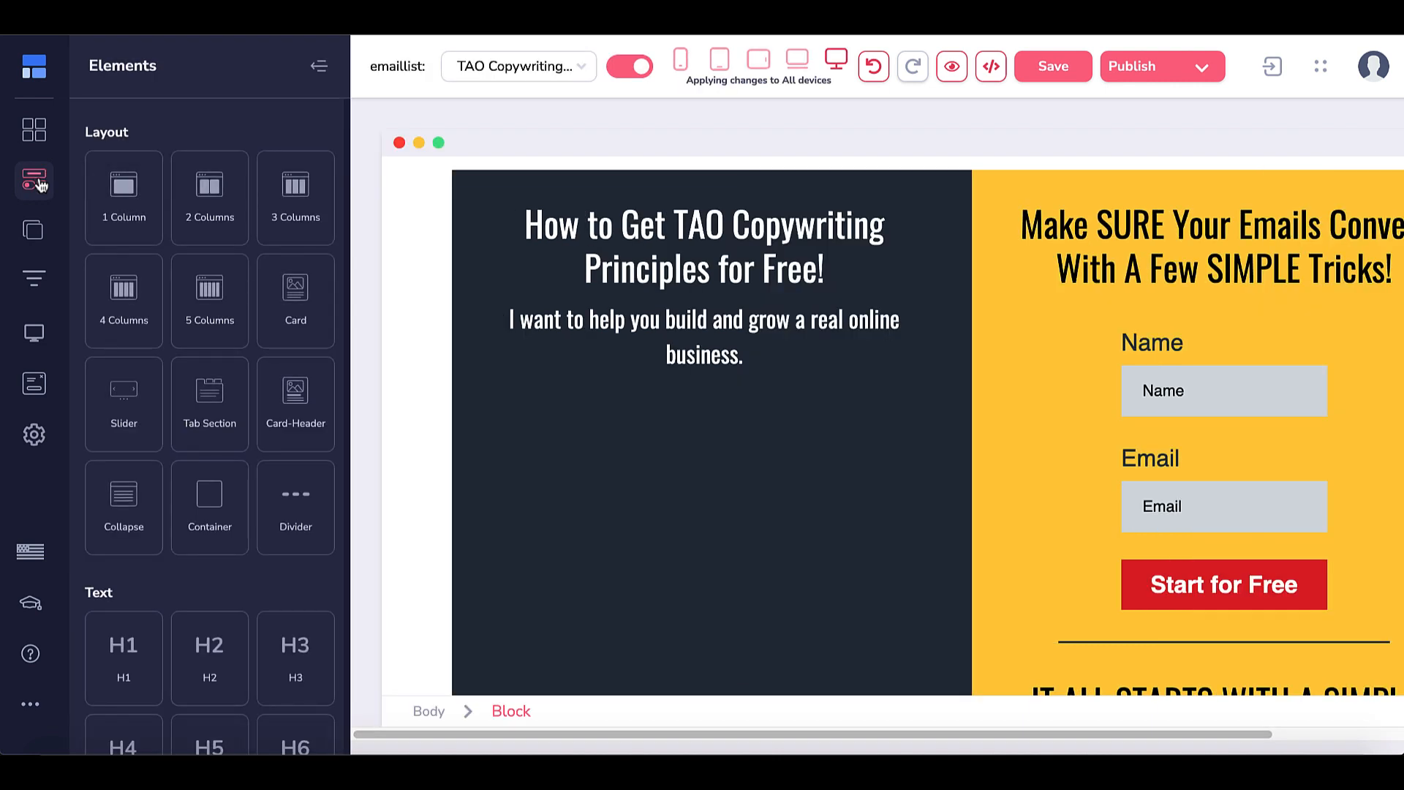
scroll(204, 431, "down", 10)
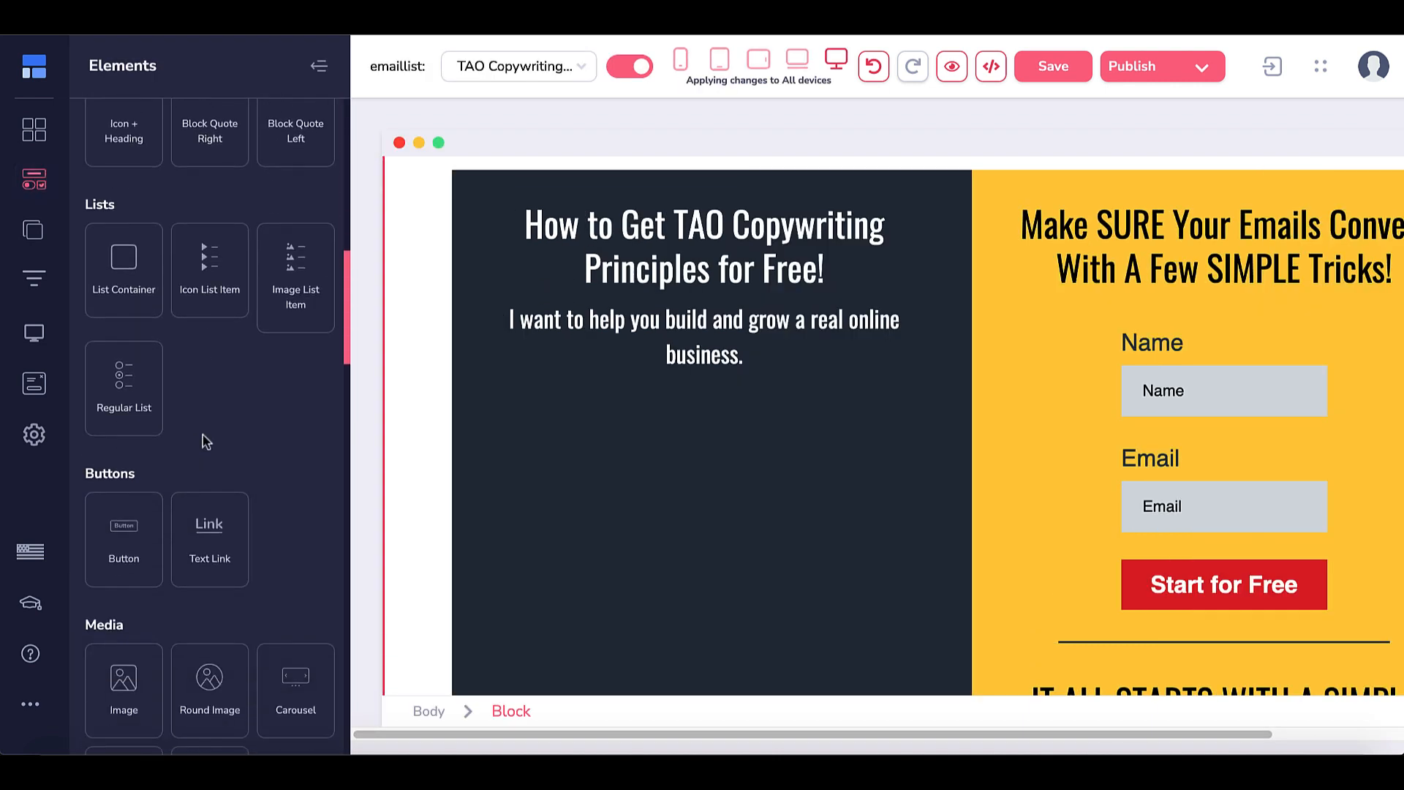
scroll(204, 436, "down", 1)
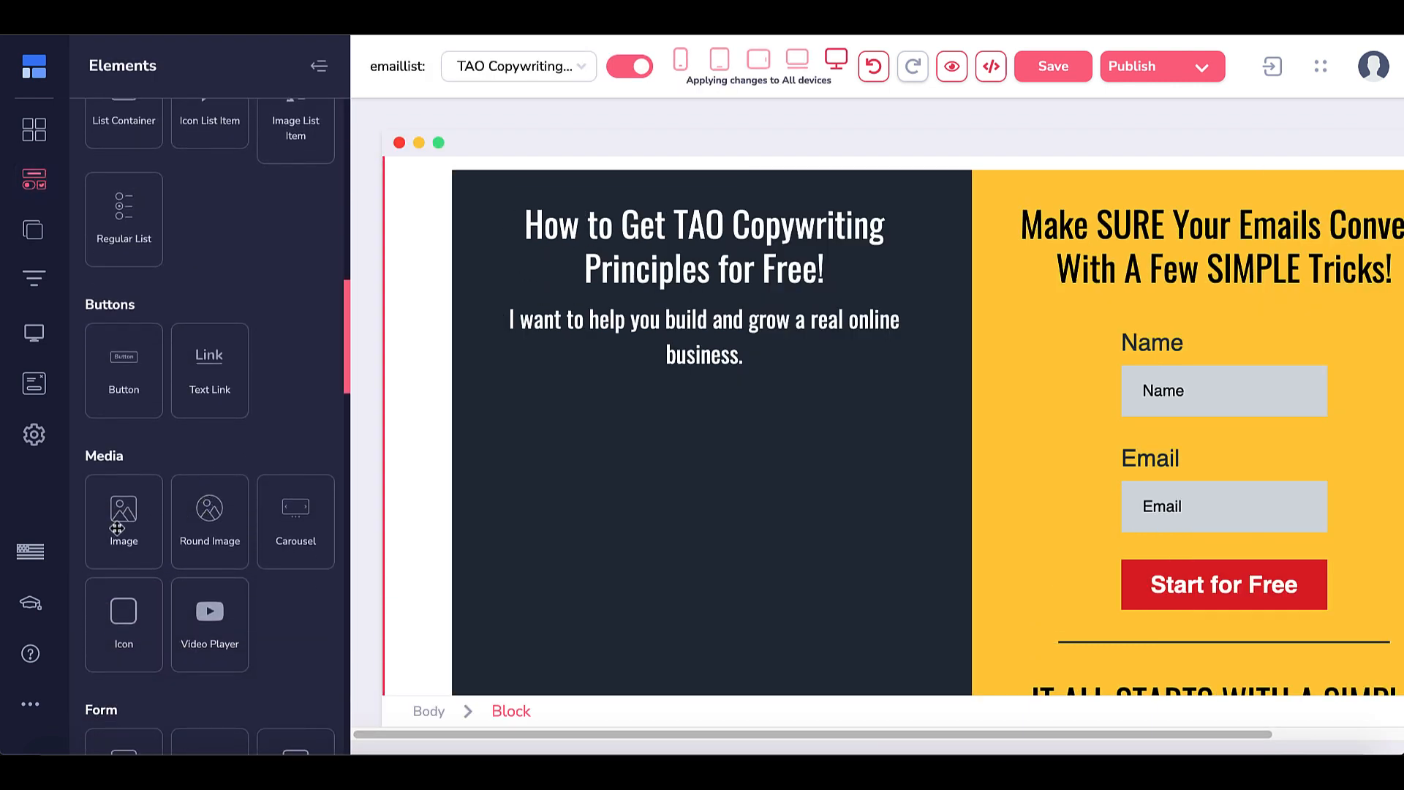
left_click_drag(117, 527, 677, 292)
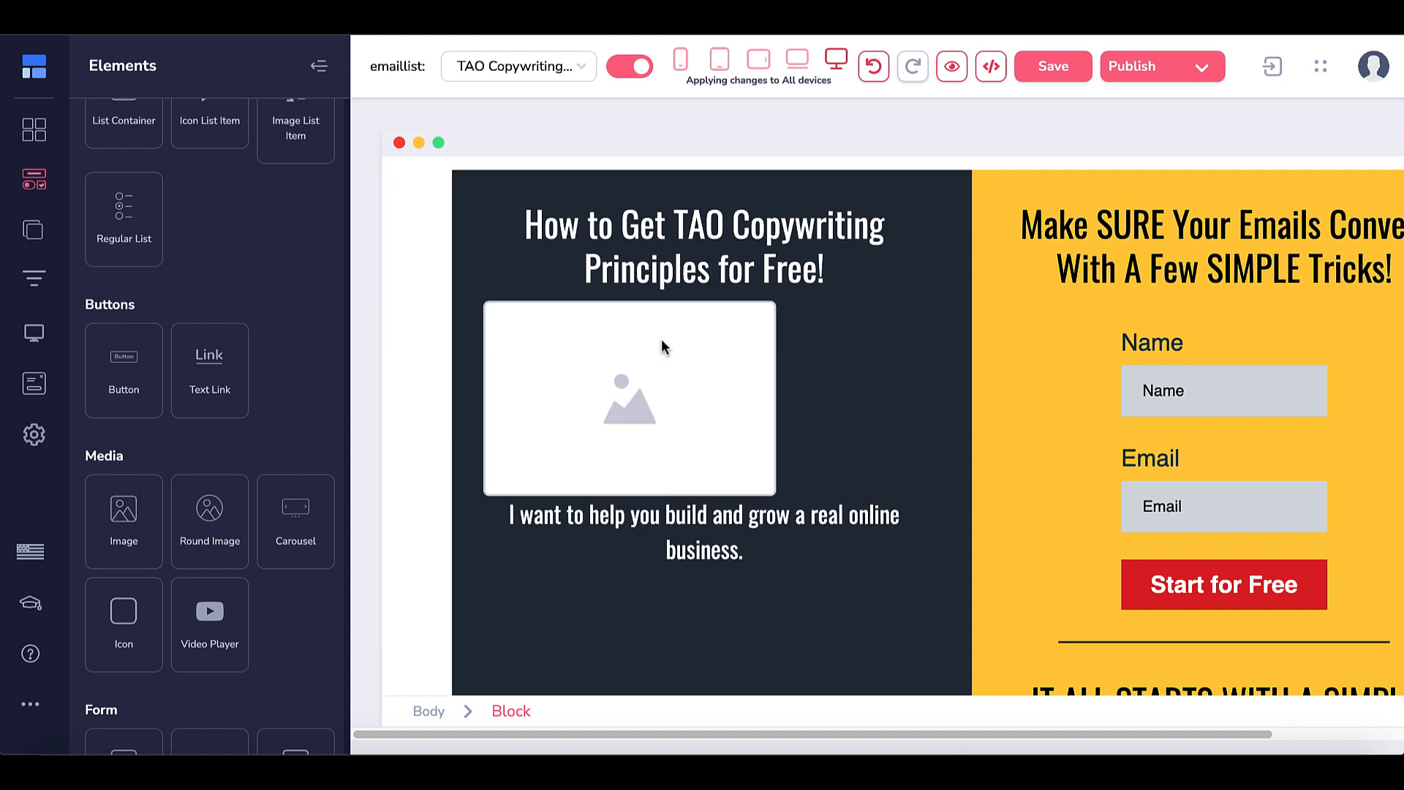
- Upload the FireShot capture of the copywriting principles banner and apply it to the new image element
left_click(557, 361)
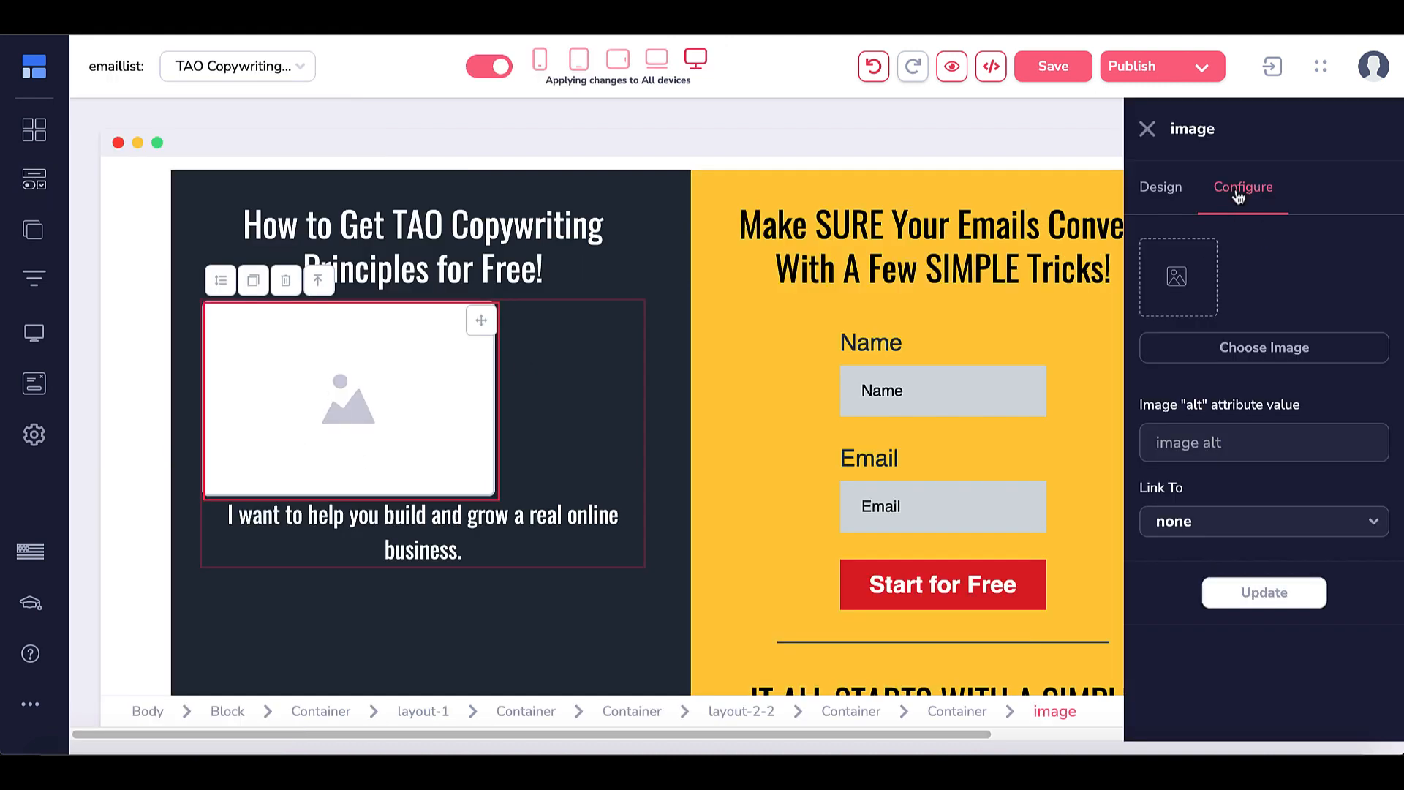
left_click(1238, 354)
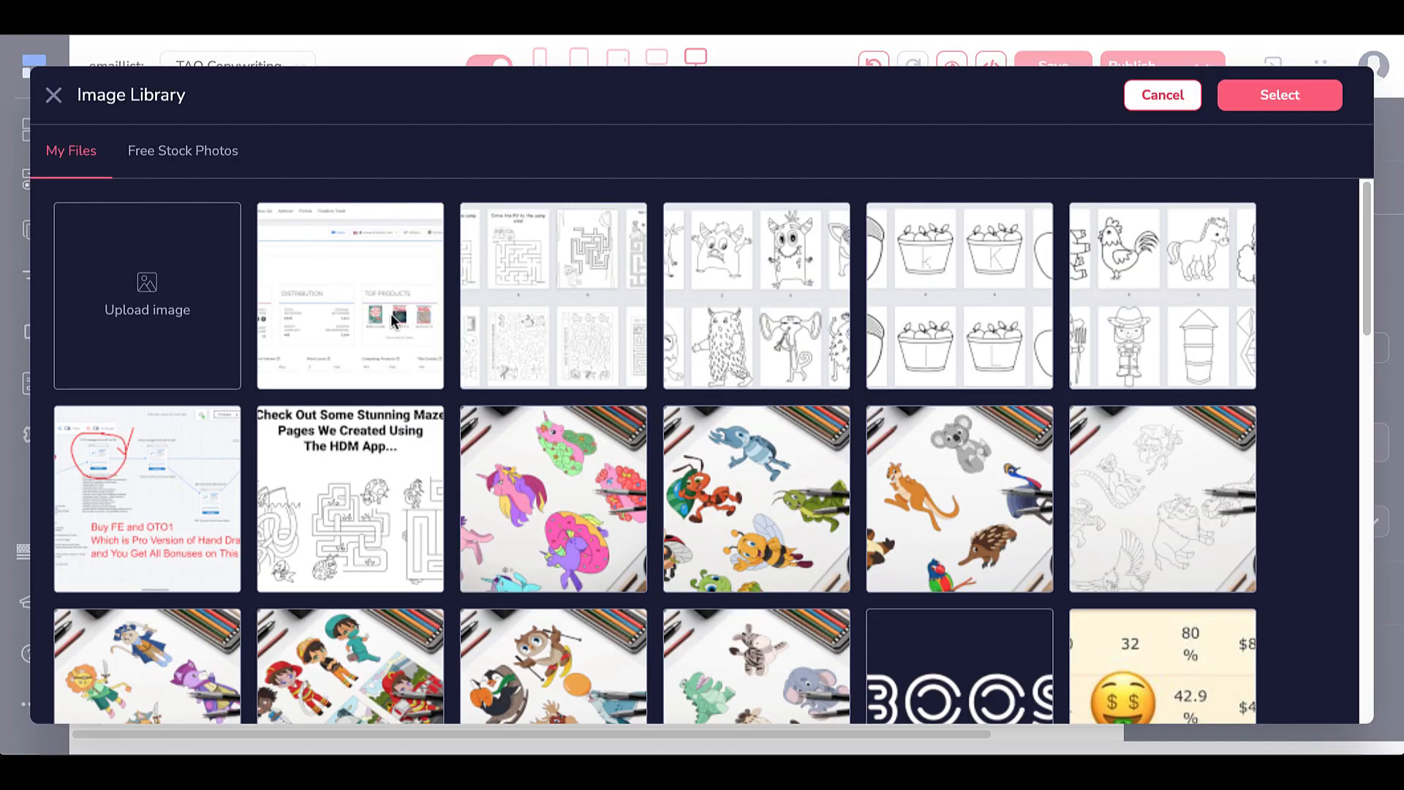
left_click(172, 313)
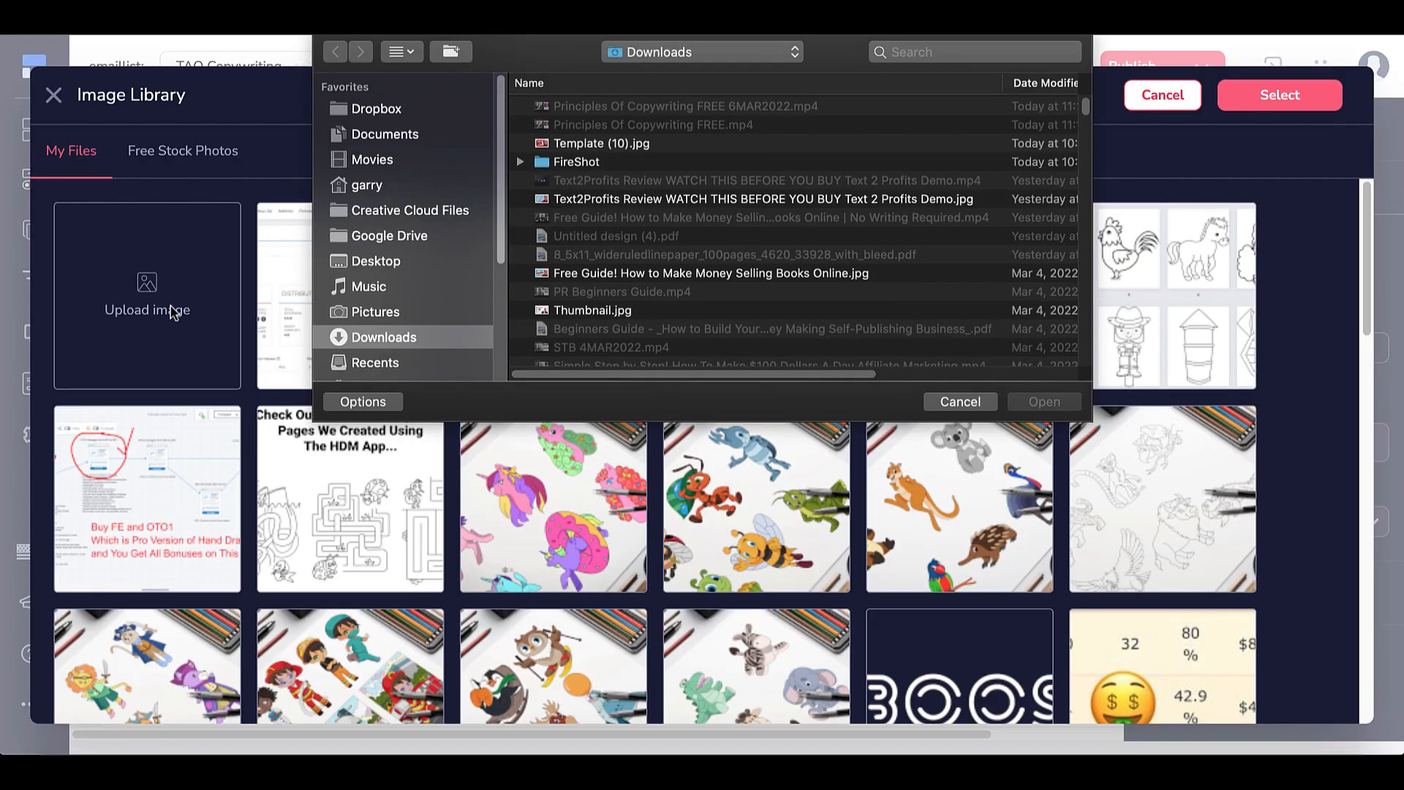
double_click(595, 116)
left_click(205, 365)
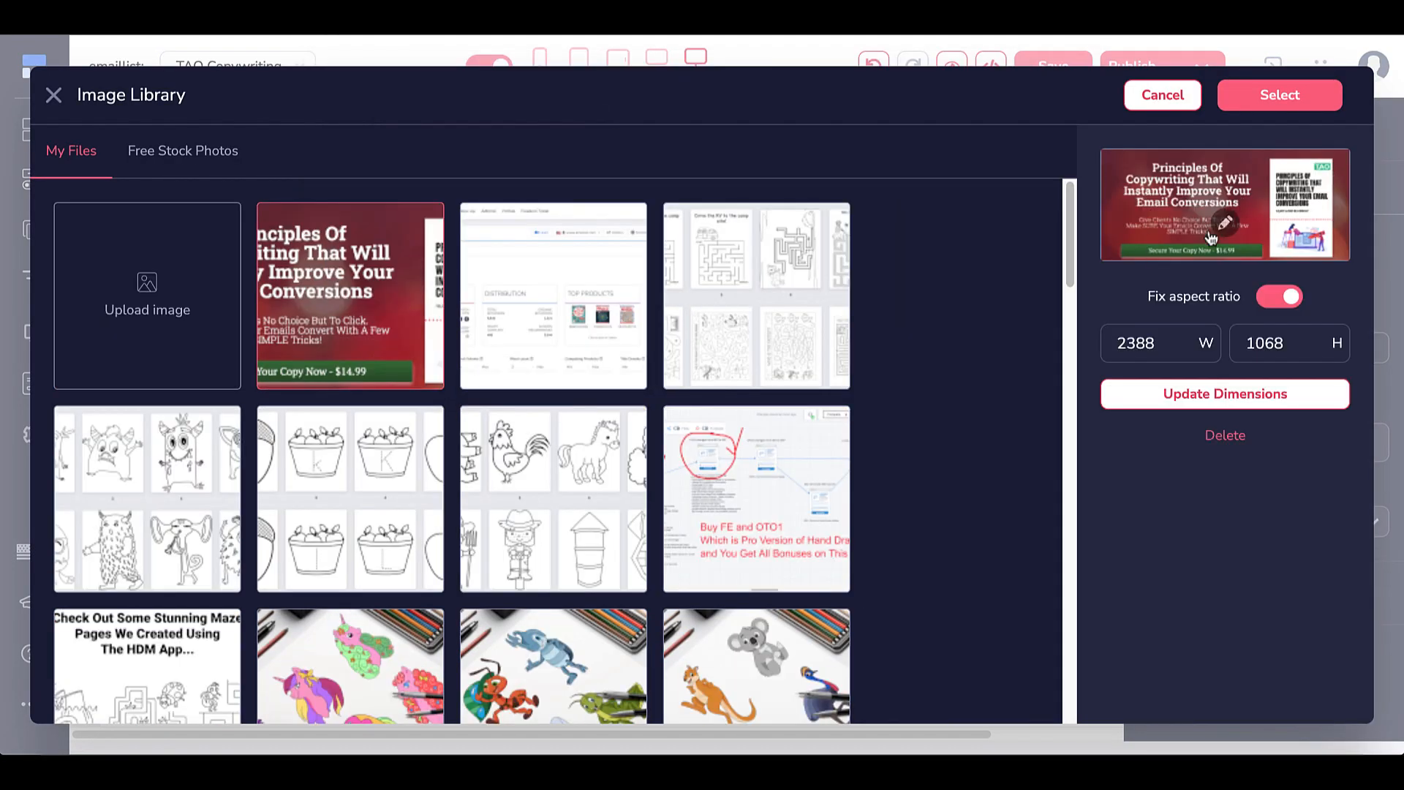
left_click(1259, 101)
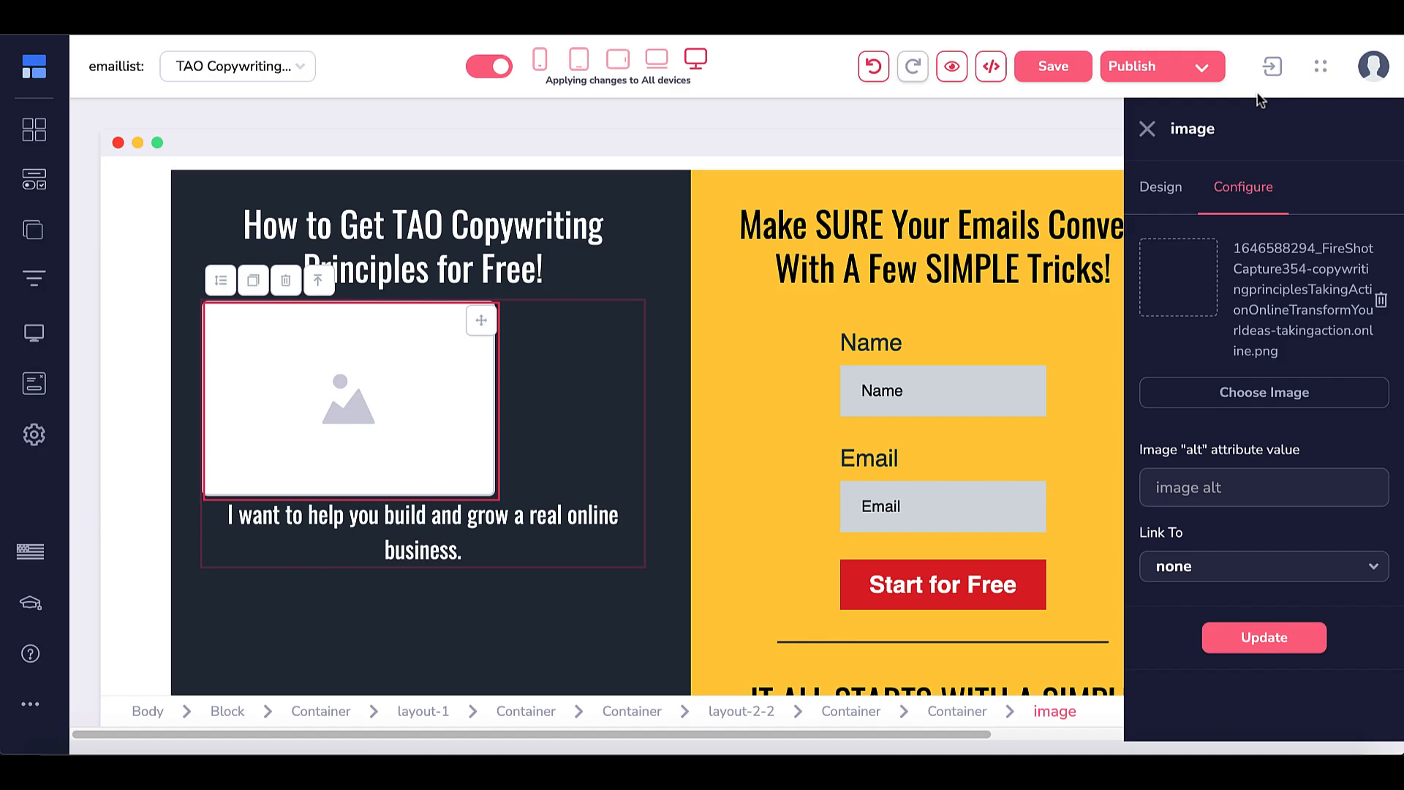
left_click(1250, 680)
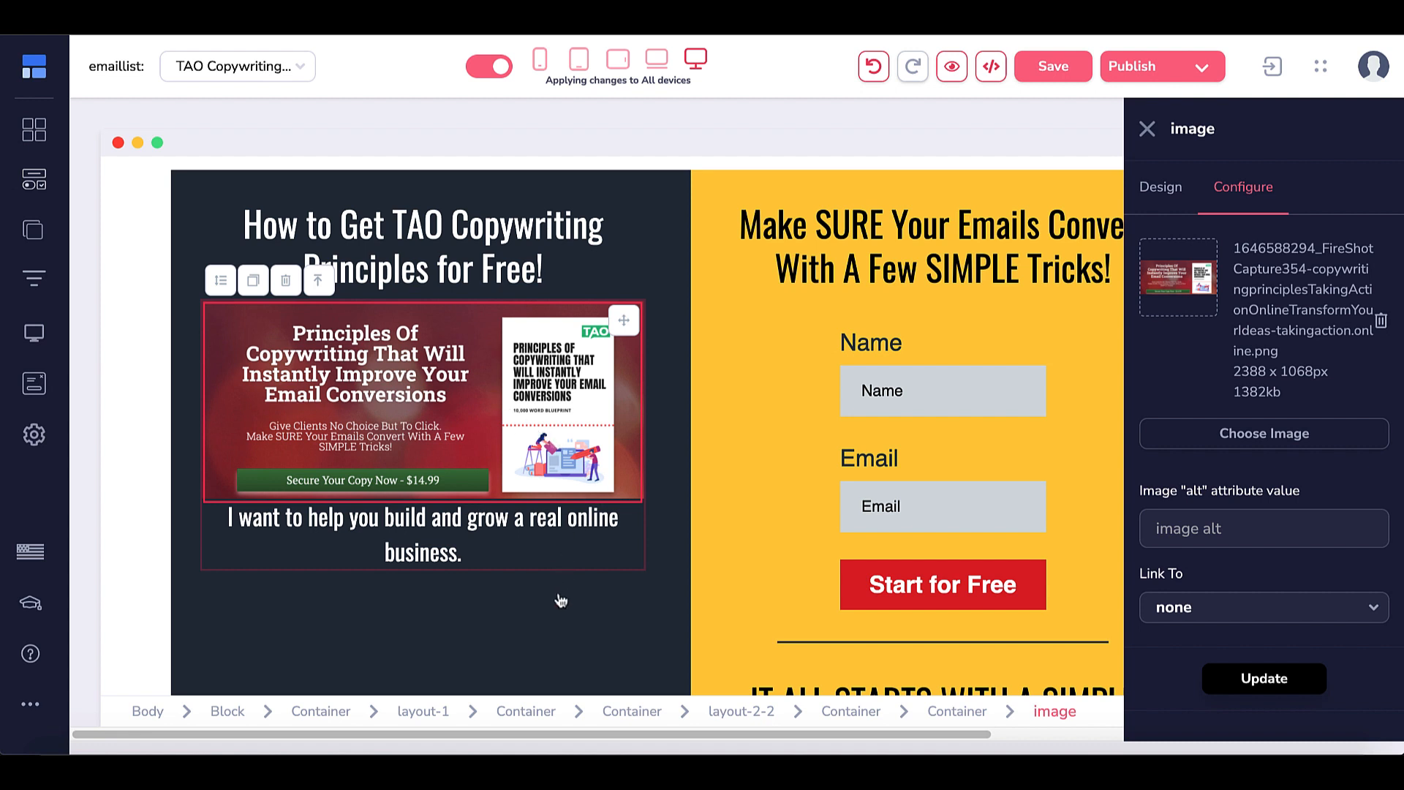
- Close the element settings and examine the page from the header logo down to the blueprint text below the opt-in form
left_click(567, 287)
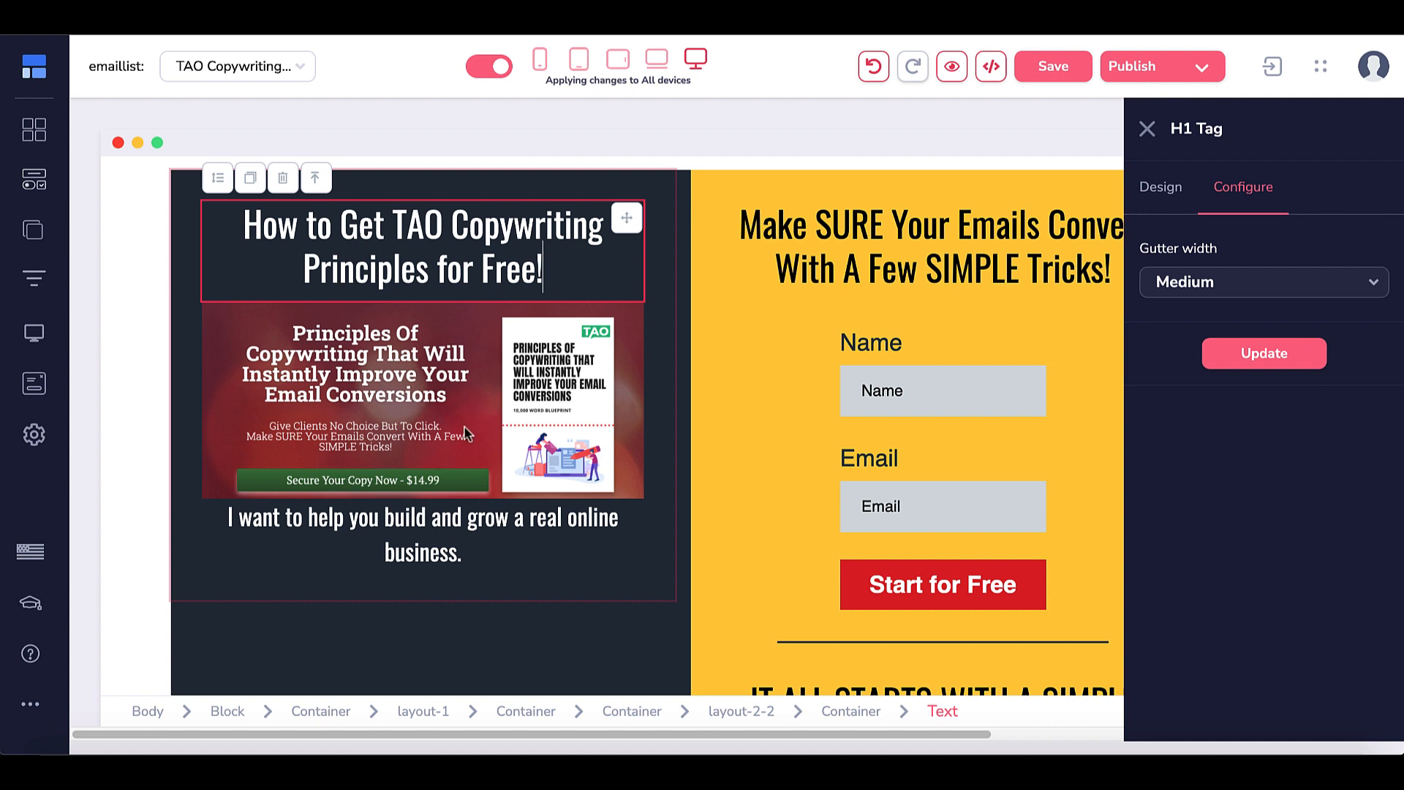
left_click(1146, 132)
scroll(1204, 459, "up", 3)
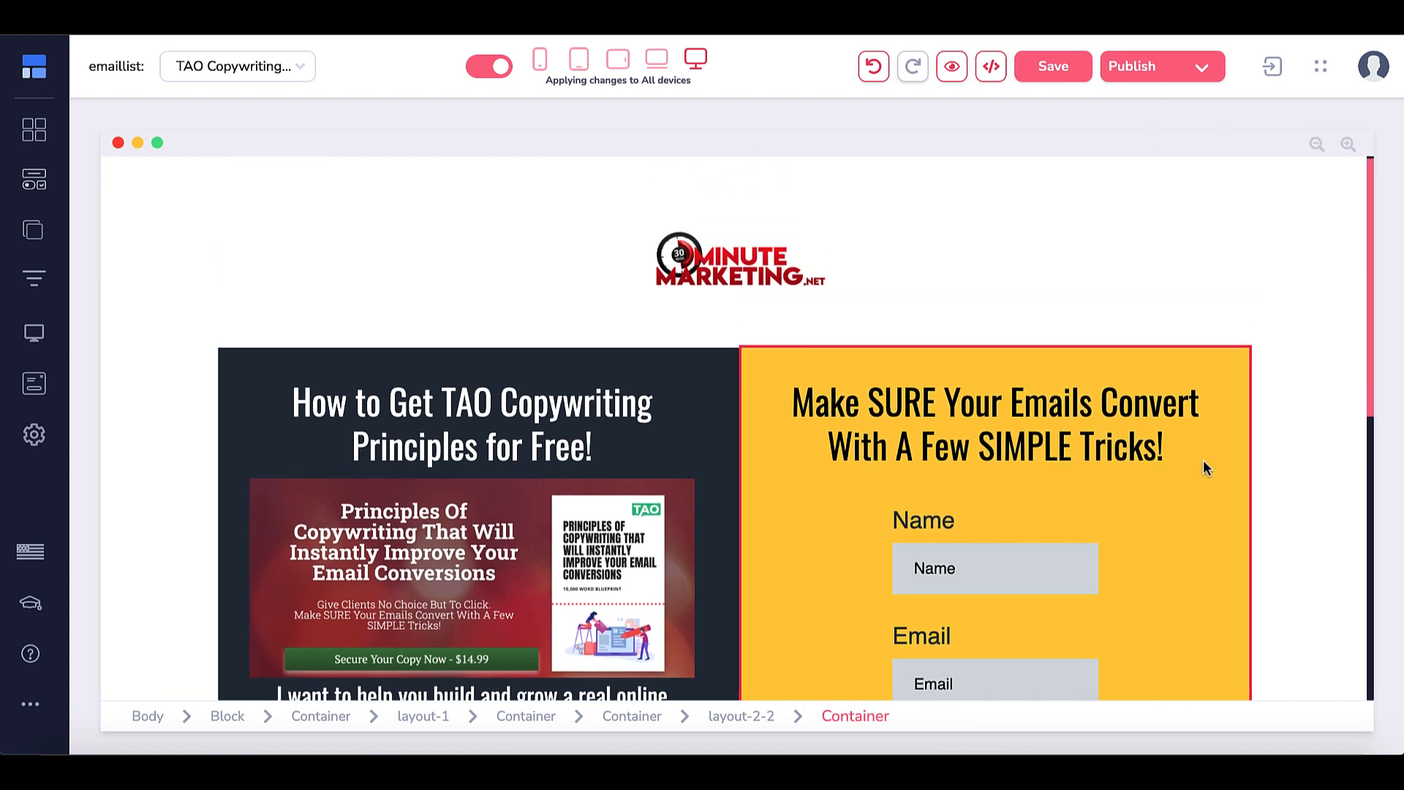
scroll(1204, 459, "down", 2)
scroll(1203, 459, "down", 2)
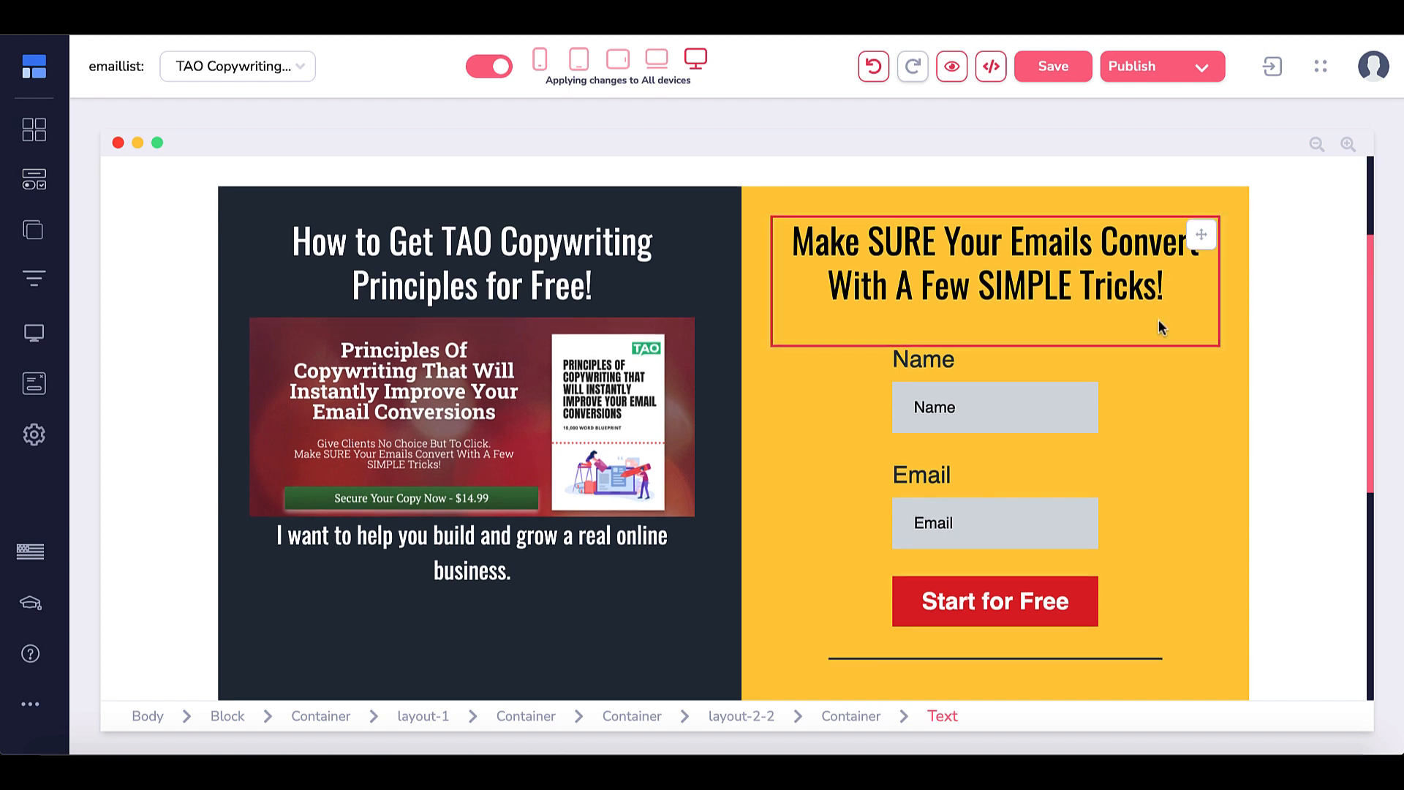
scroll(1158, 326, "down", 1)
scroll(1159, 326, "down", 3)
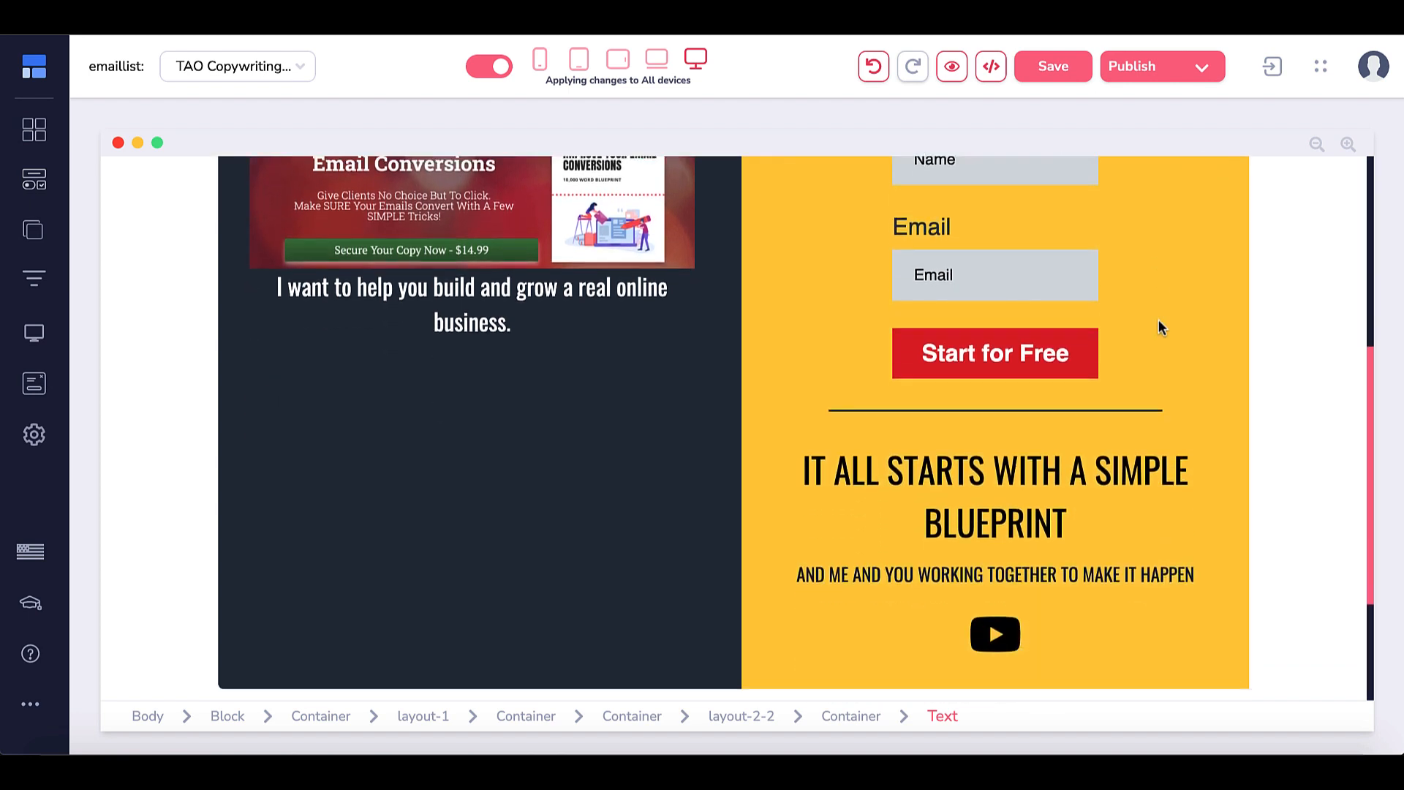
left_click(1126, 520)
scroll(1124, 522, "up", 4)
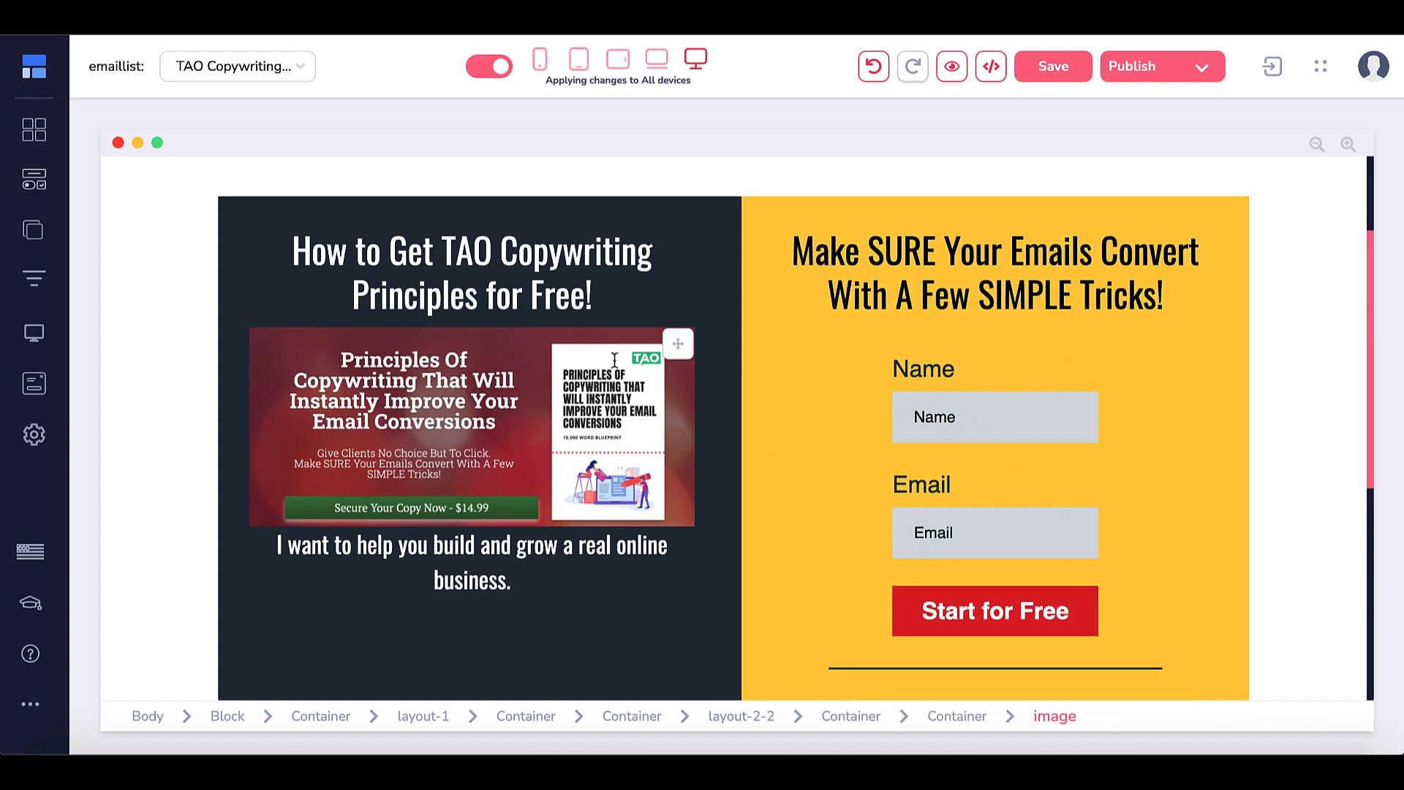
- Open the opt-in form's integration settings and start adding a new integration of type GetResponse
left_click(910, 461)
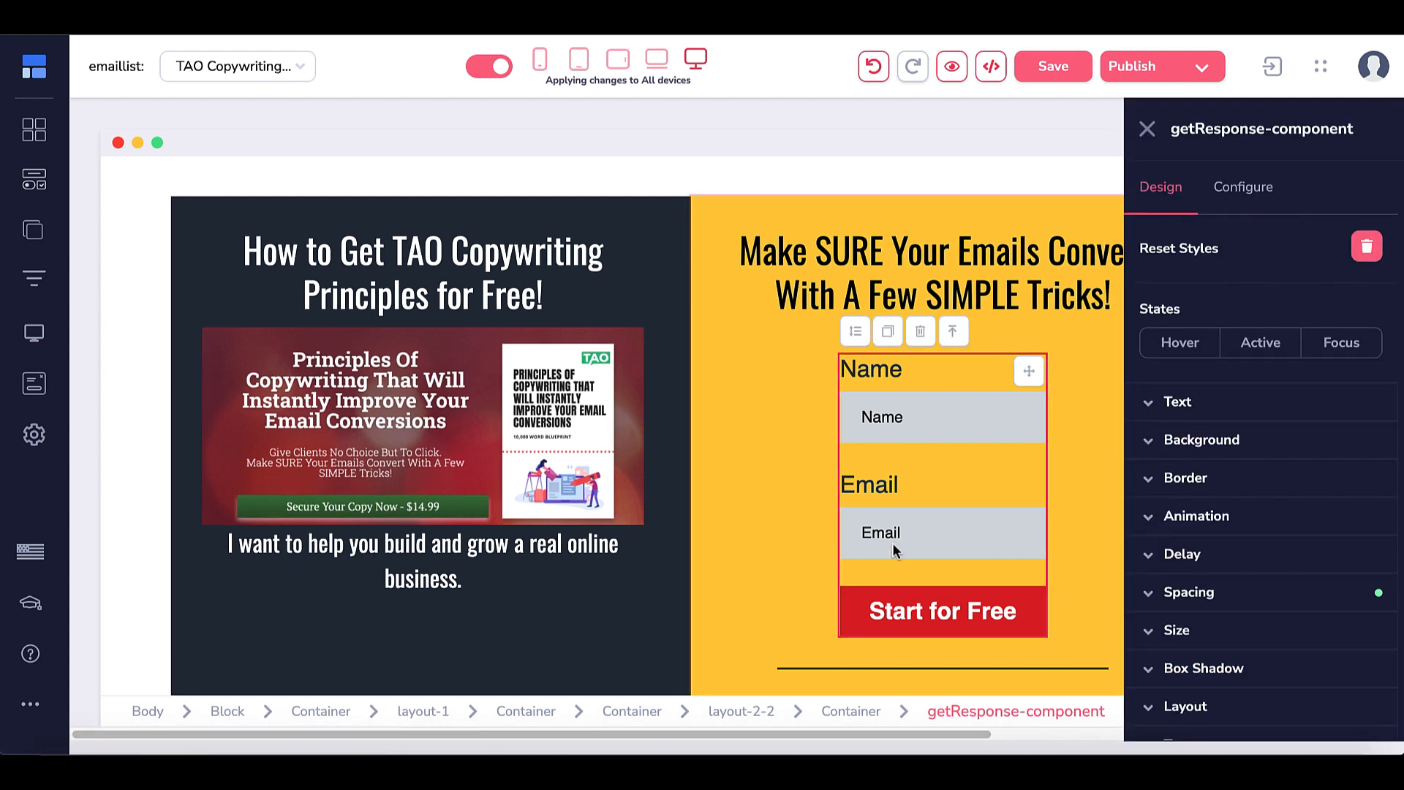
left_click(1241, 191)
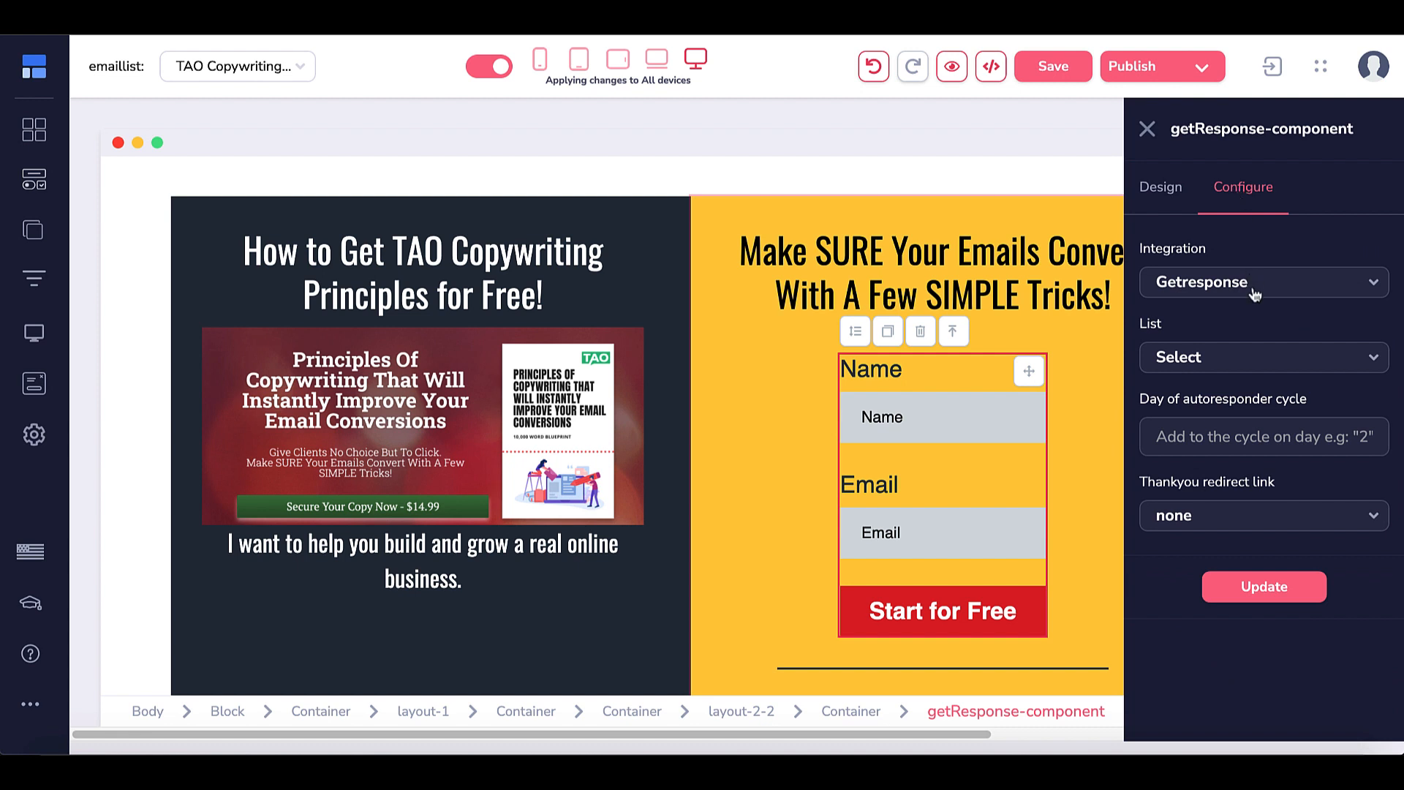
left_click(1373, 73)
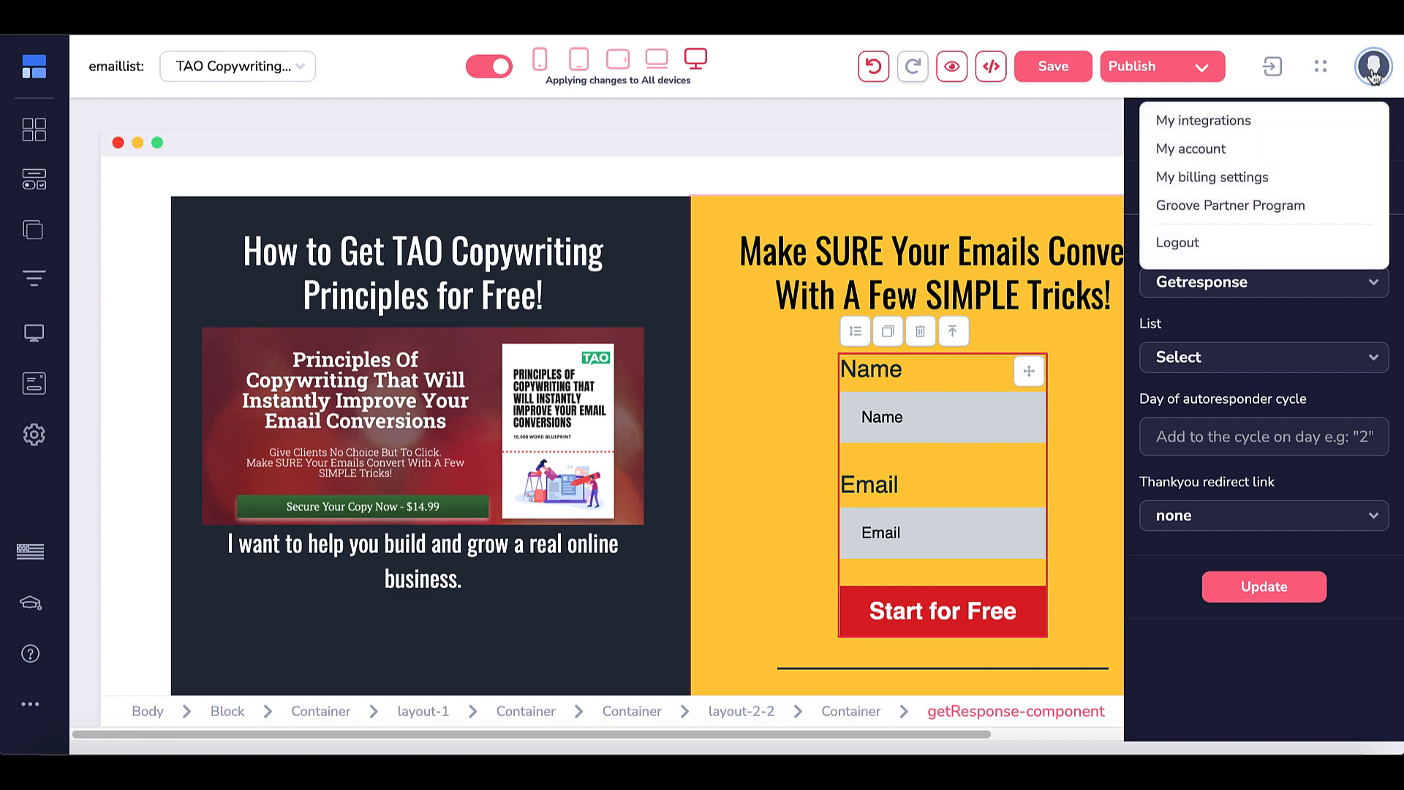
left_click(1206, 122)
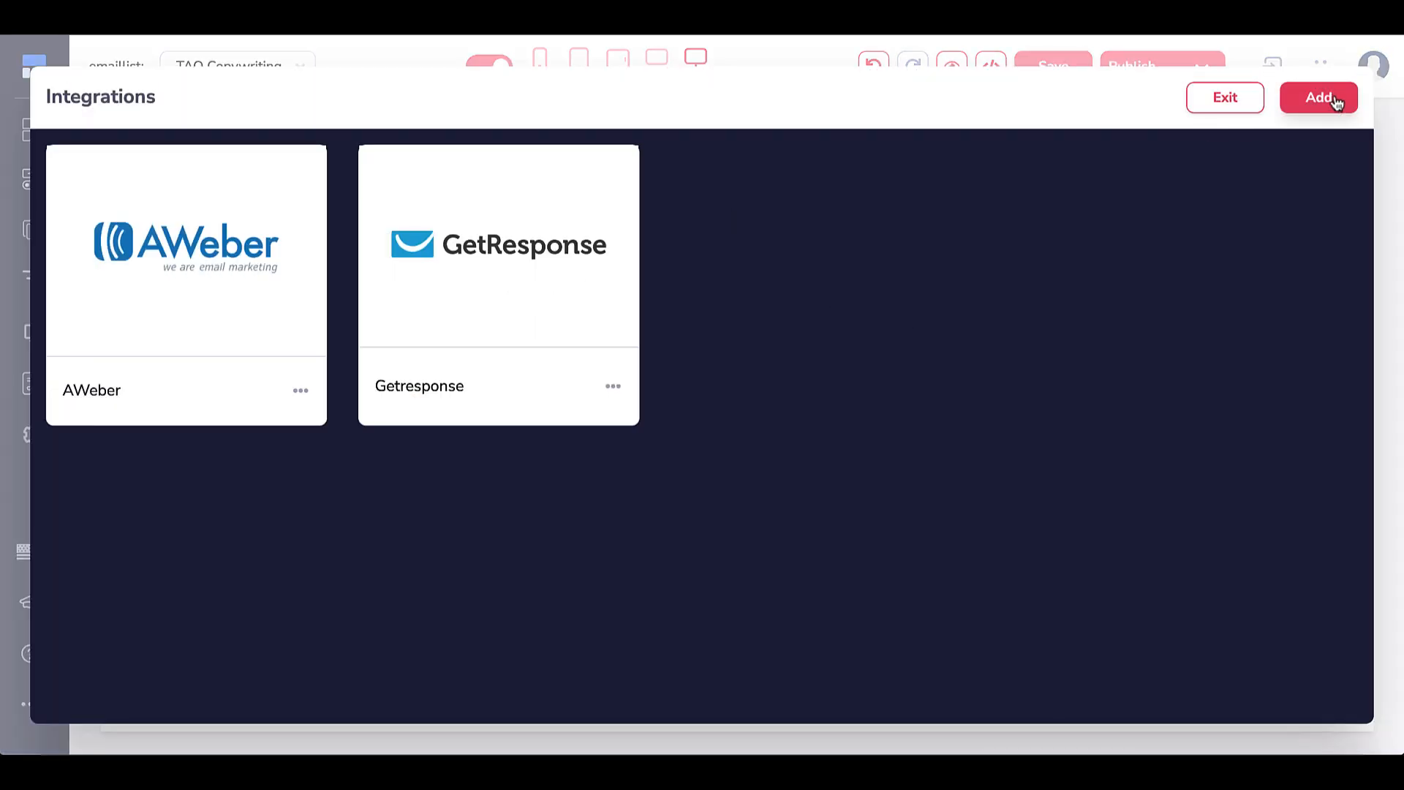
left_click(1324, 103)
left_click(1261, 231)
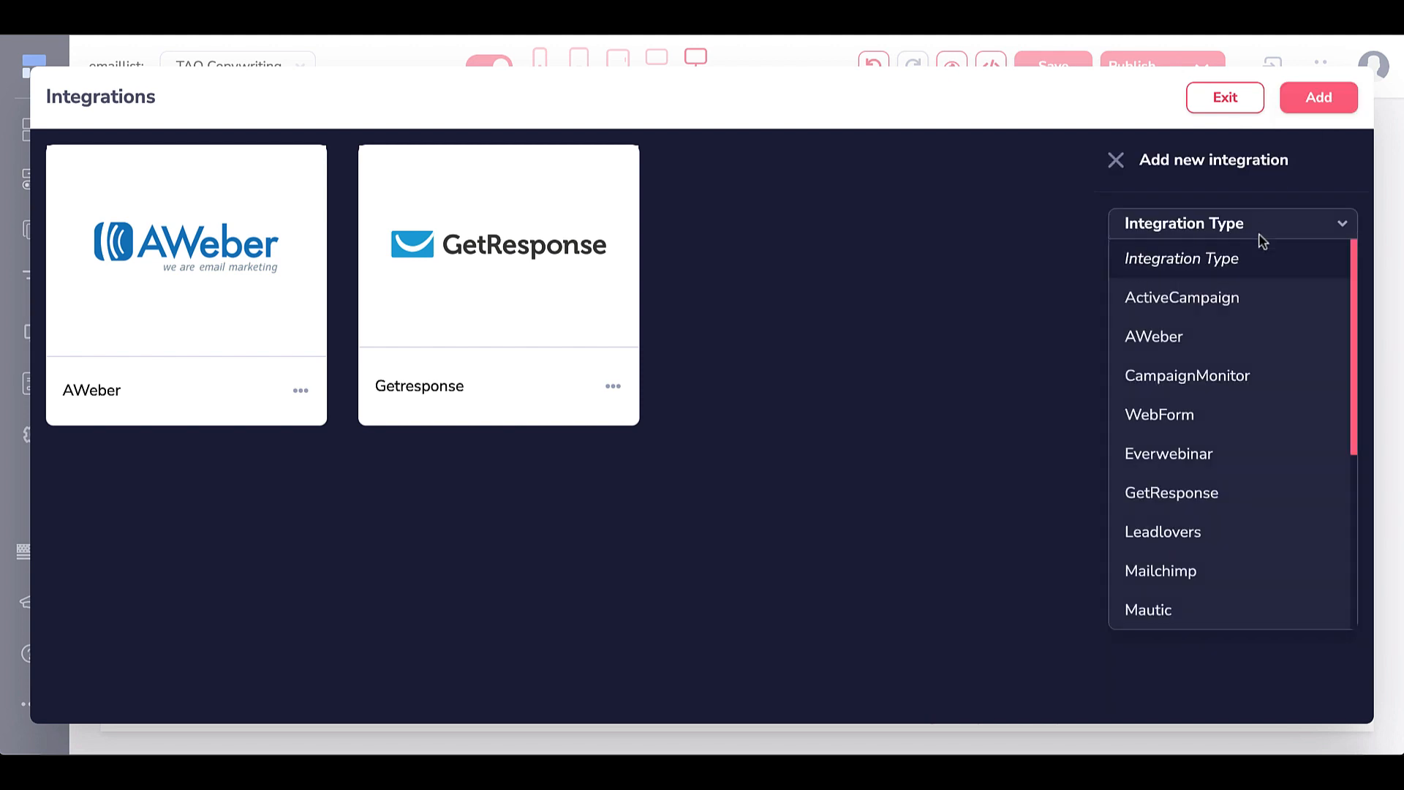
left_click(1192, 502)
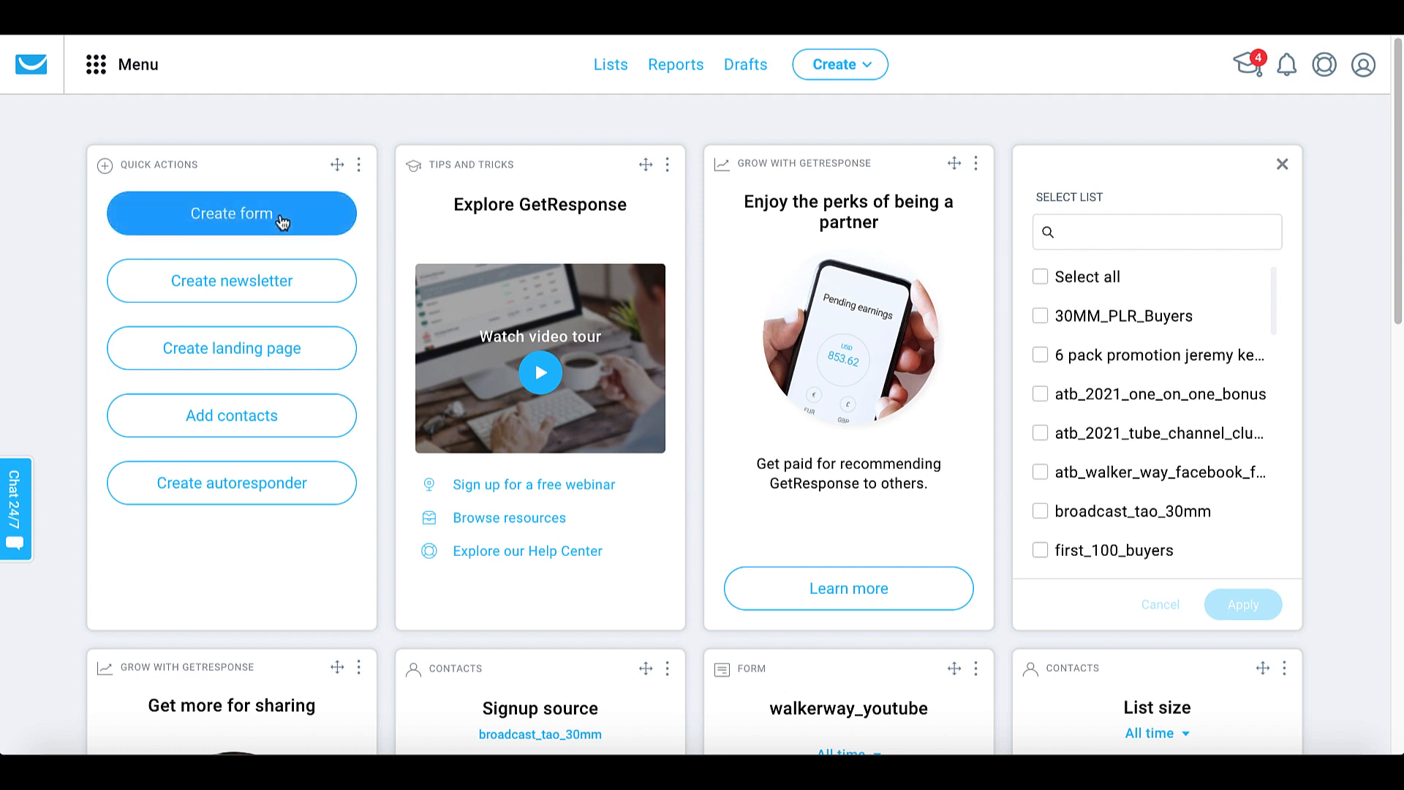
- Switch to GetResponse, view the API key generation dialog without creating a key, and copy the first existing API key
left_click(123, 70)
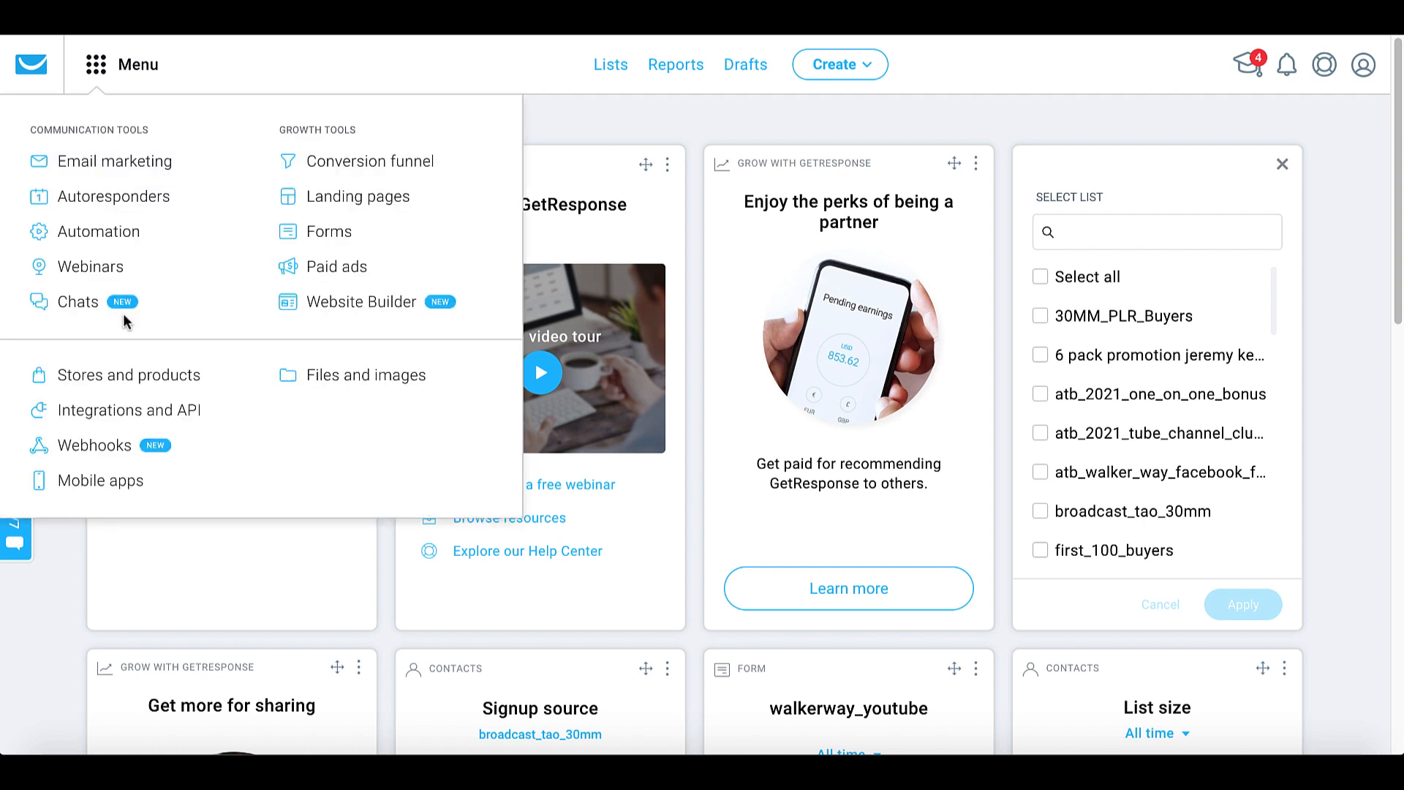
left_click(143, 415)
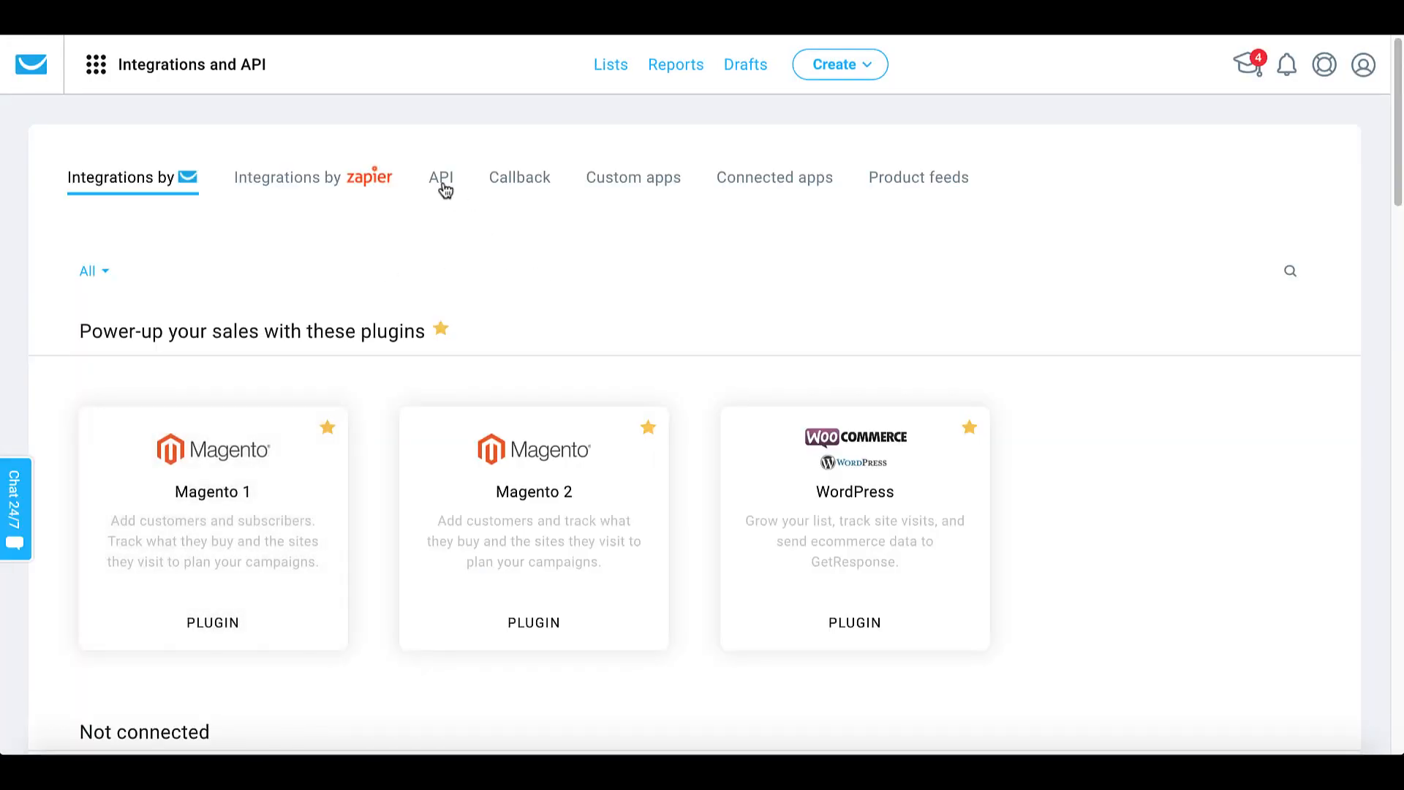
left_click(441, 183)
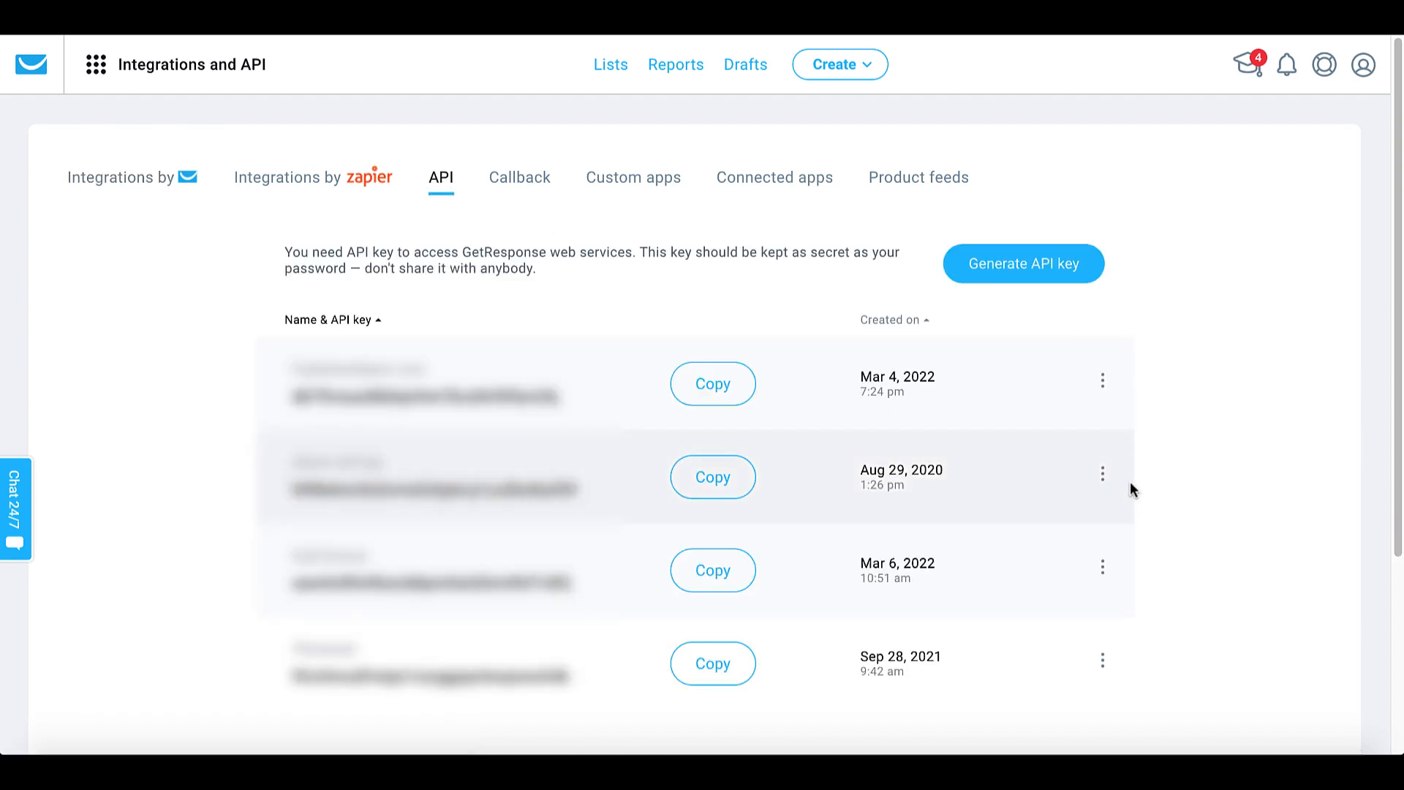
left_click(1018, 271)
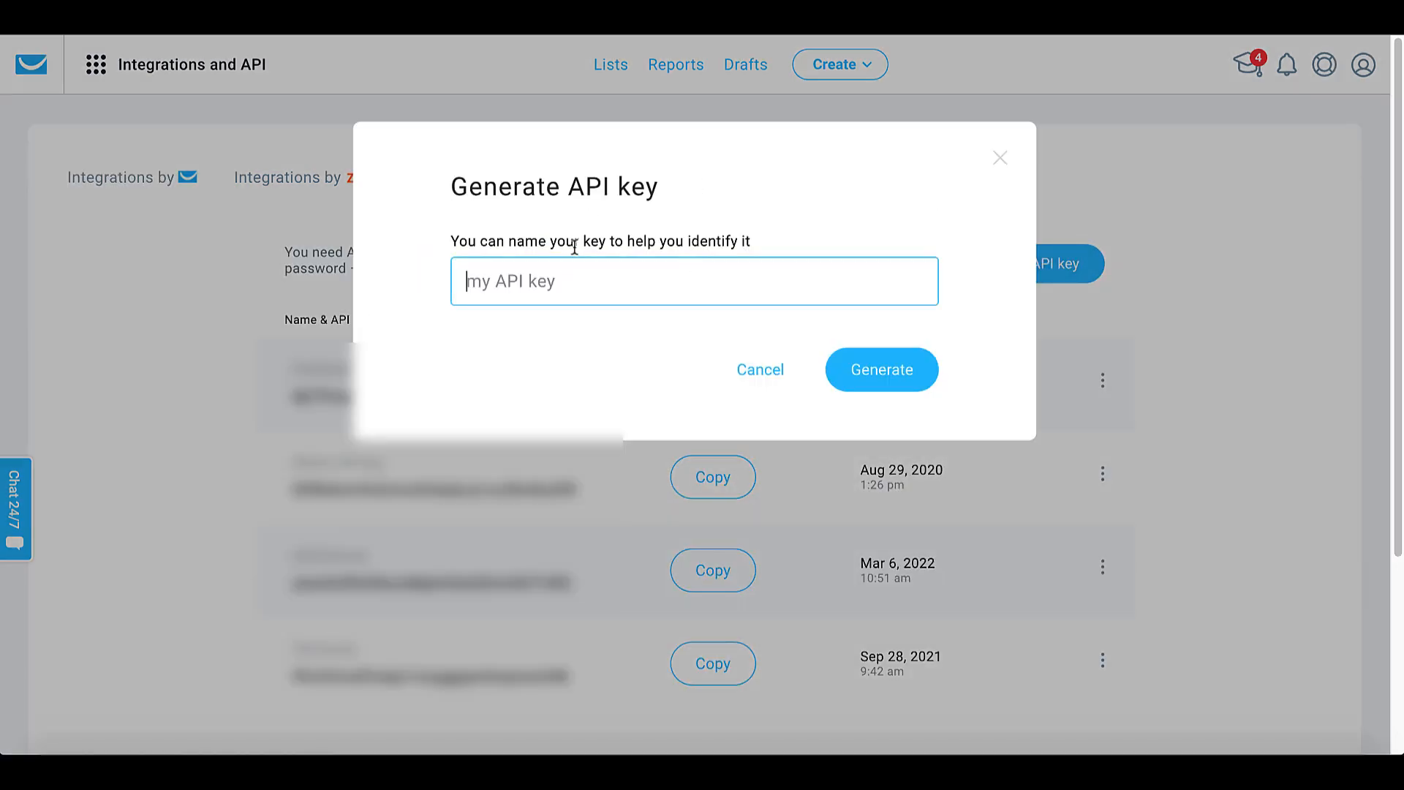
left_click(757, 373)
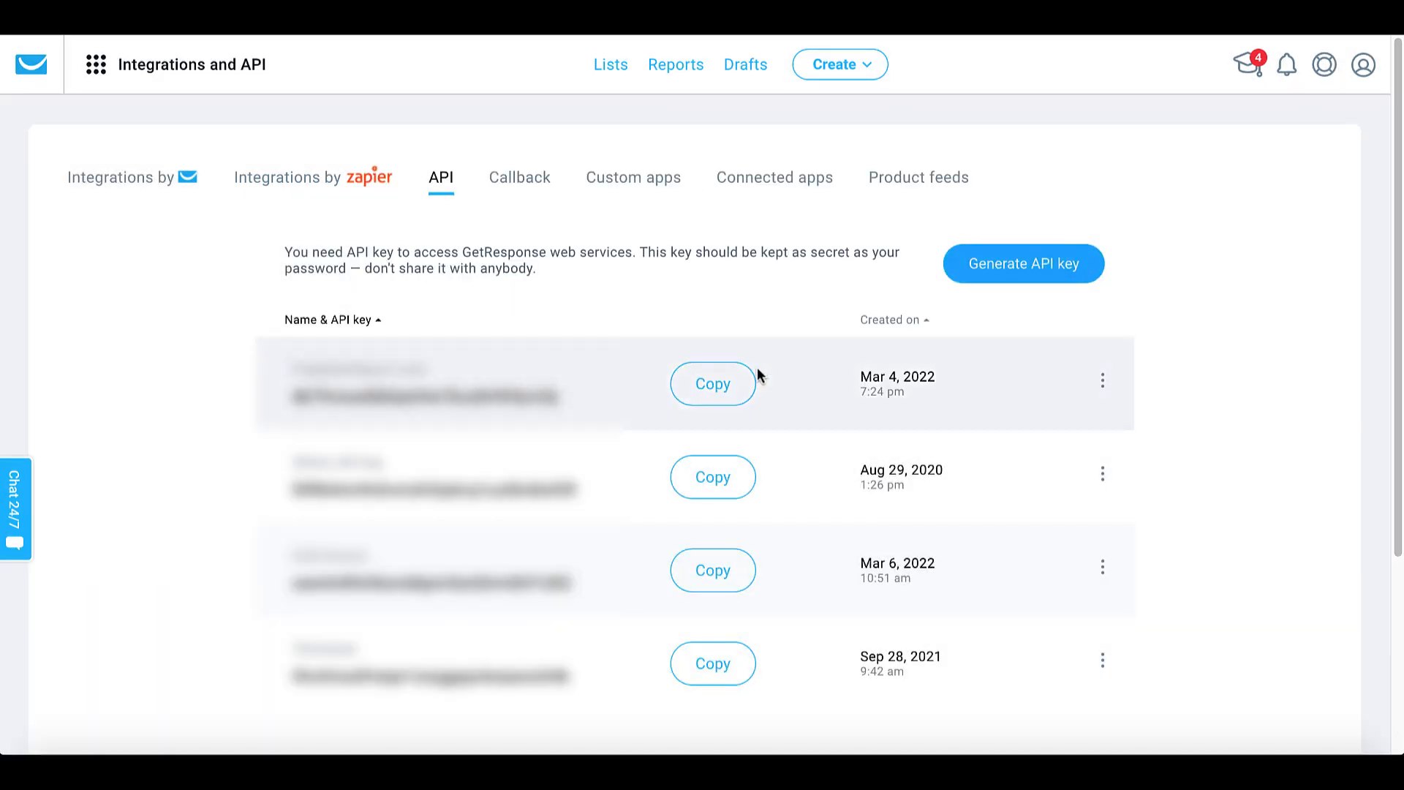
left_click(697, 387)
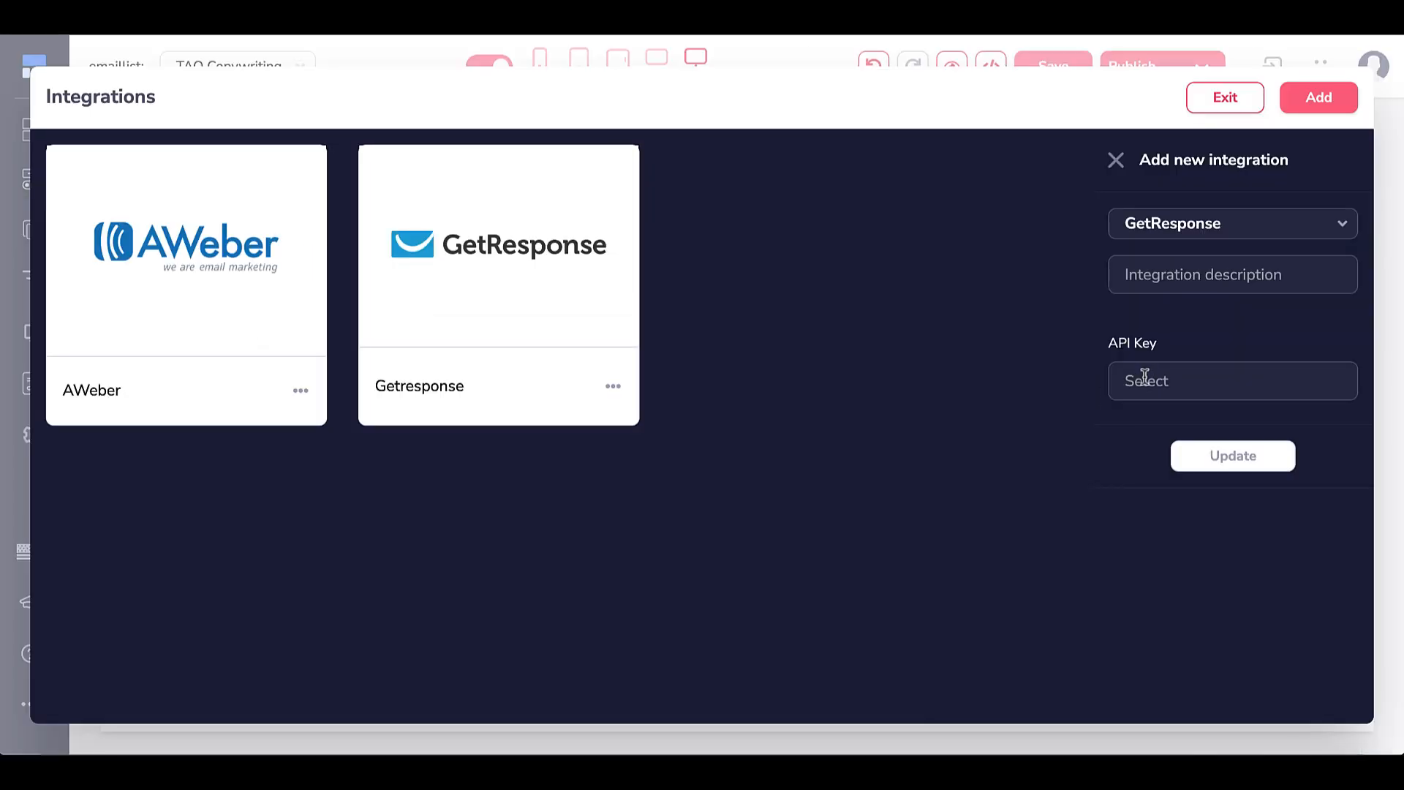
- Return to GroovePages, paste the API key into the new GetResponse integration, and exit the integrations without saving it
left_click(1144, 380)
key("ctrl+v")
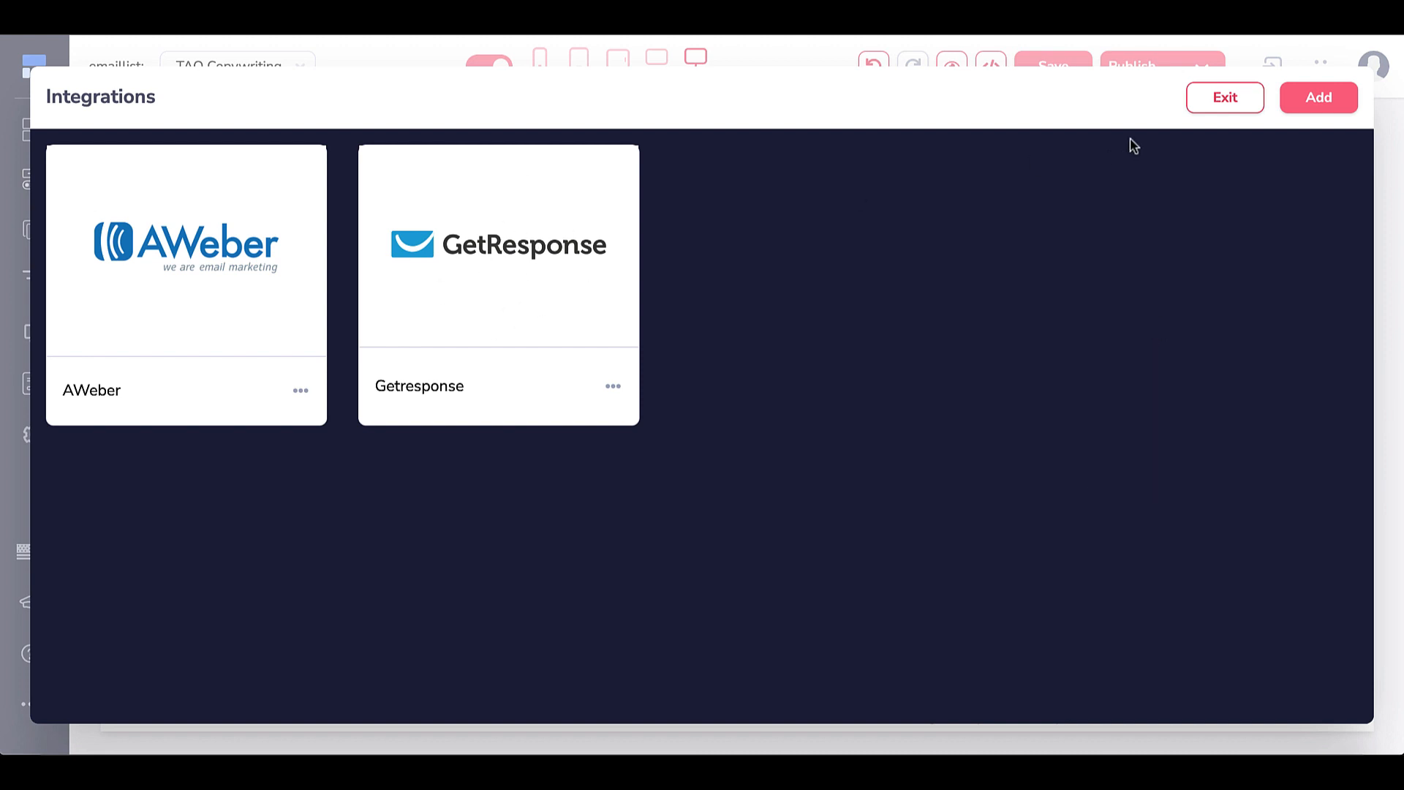
left_click(1222, 102)
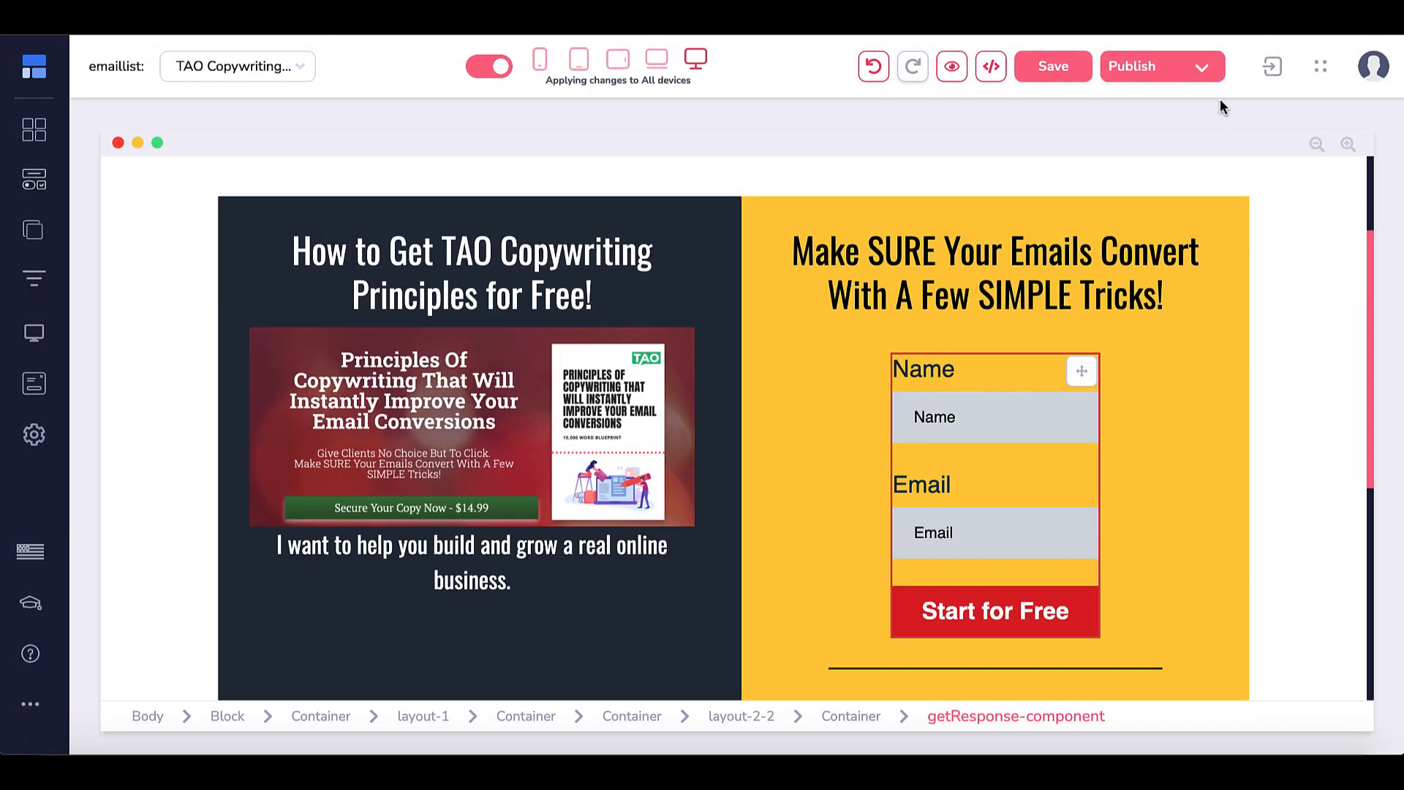
- Open the opt-in form's configuration and set its GetResponse list to "Your First Email List"
left_click(908, 458)
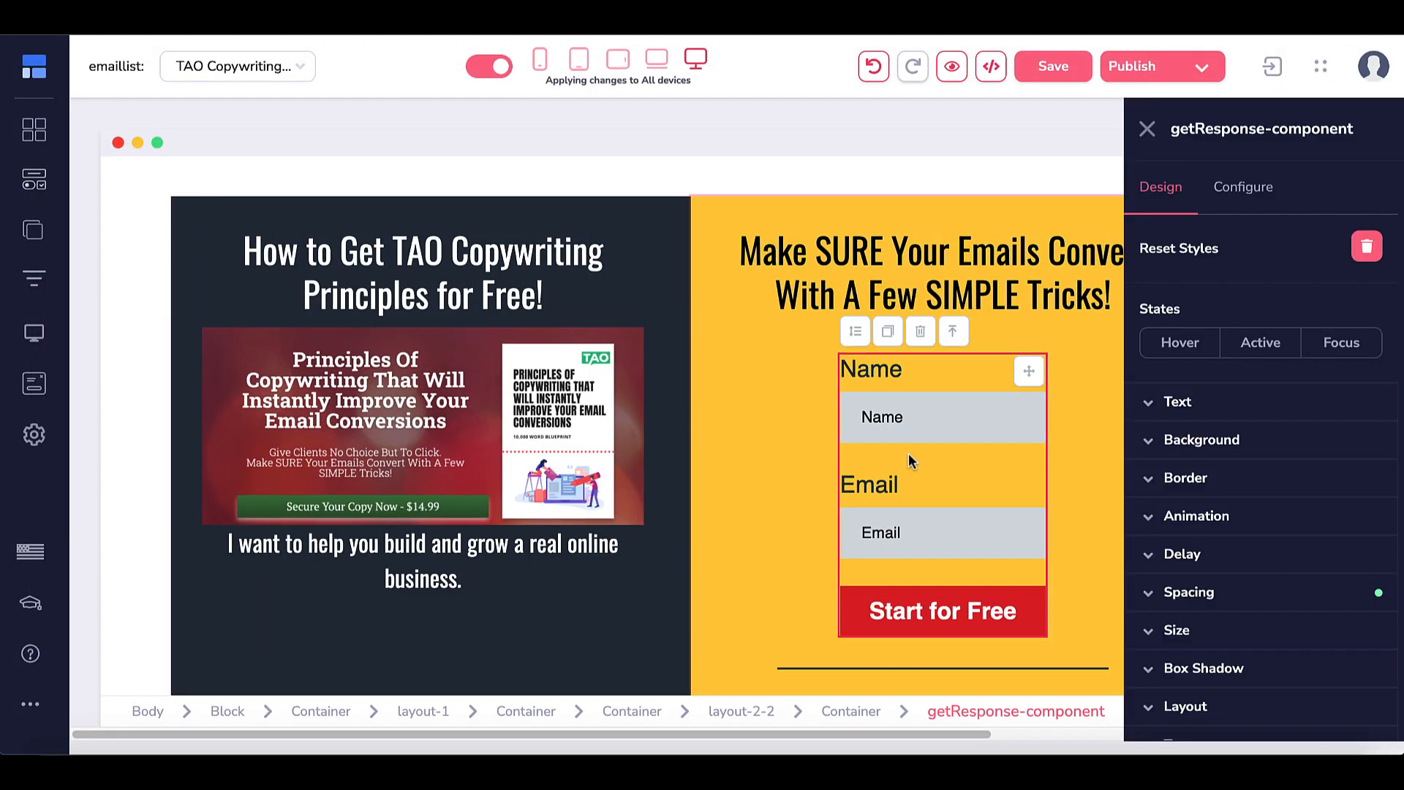
left_click(1243, 191)
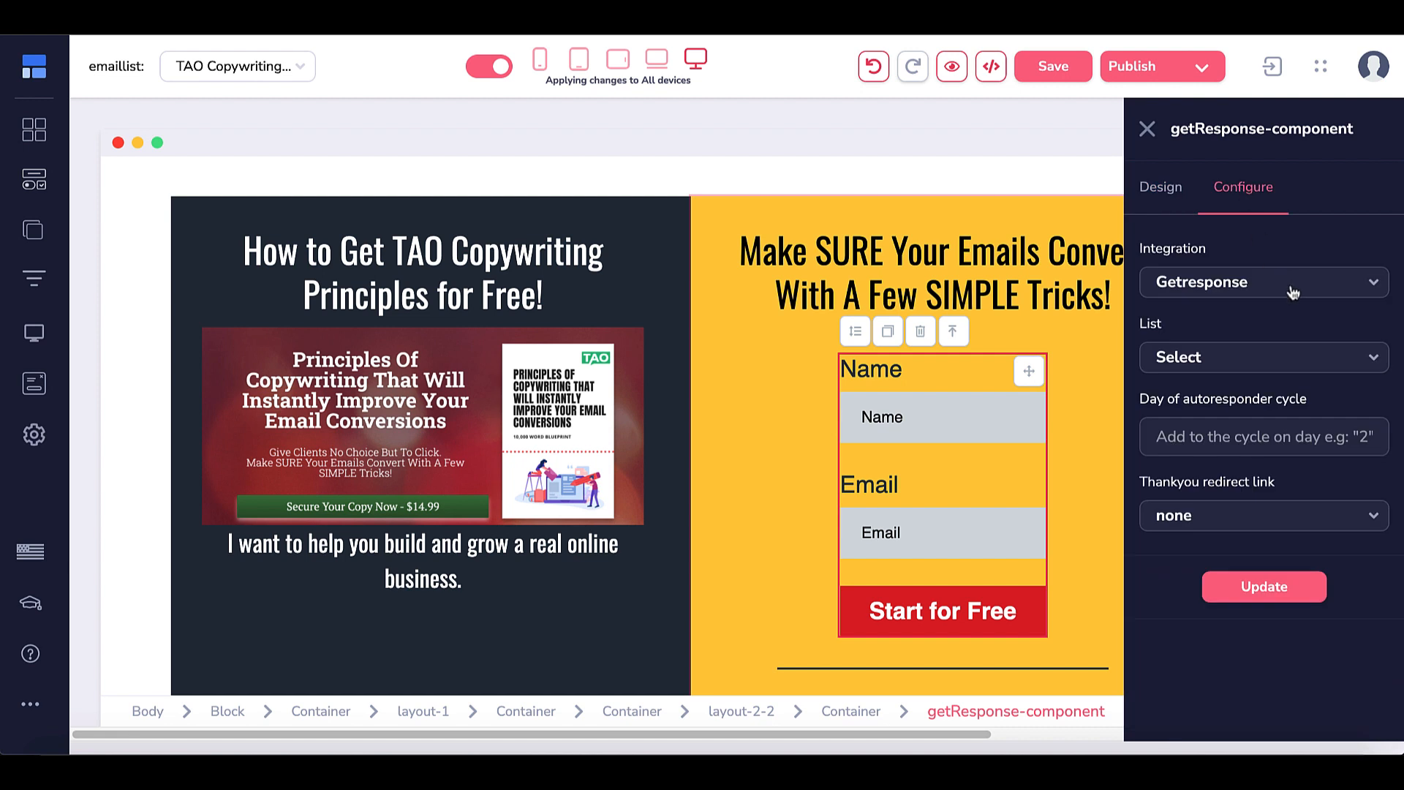
left_click(1288, 356)
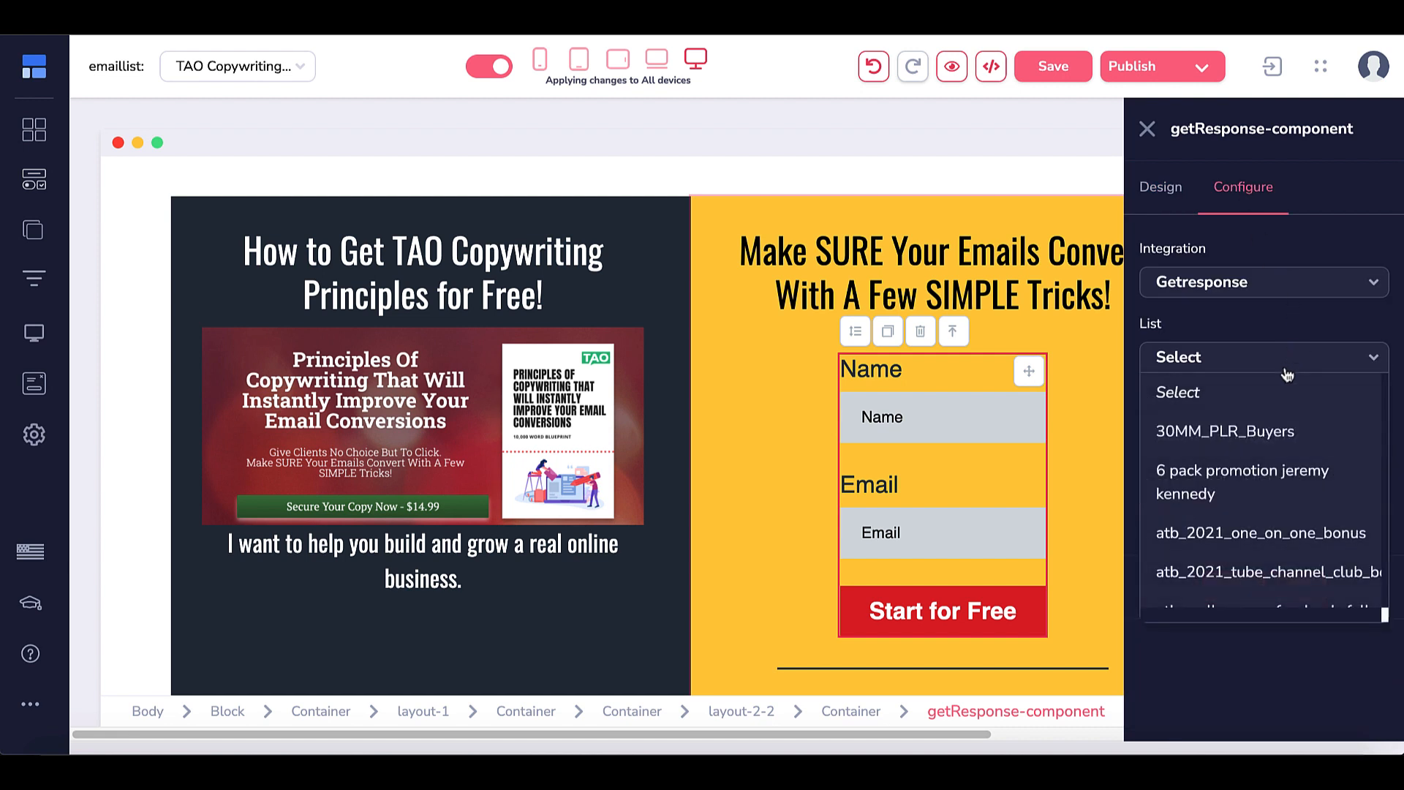
scroll(1252, 512, "down", 10)
left_click(1252, 514)
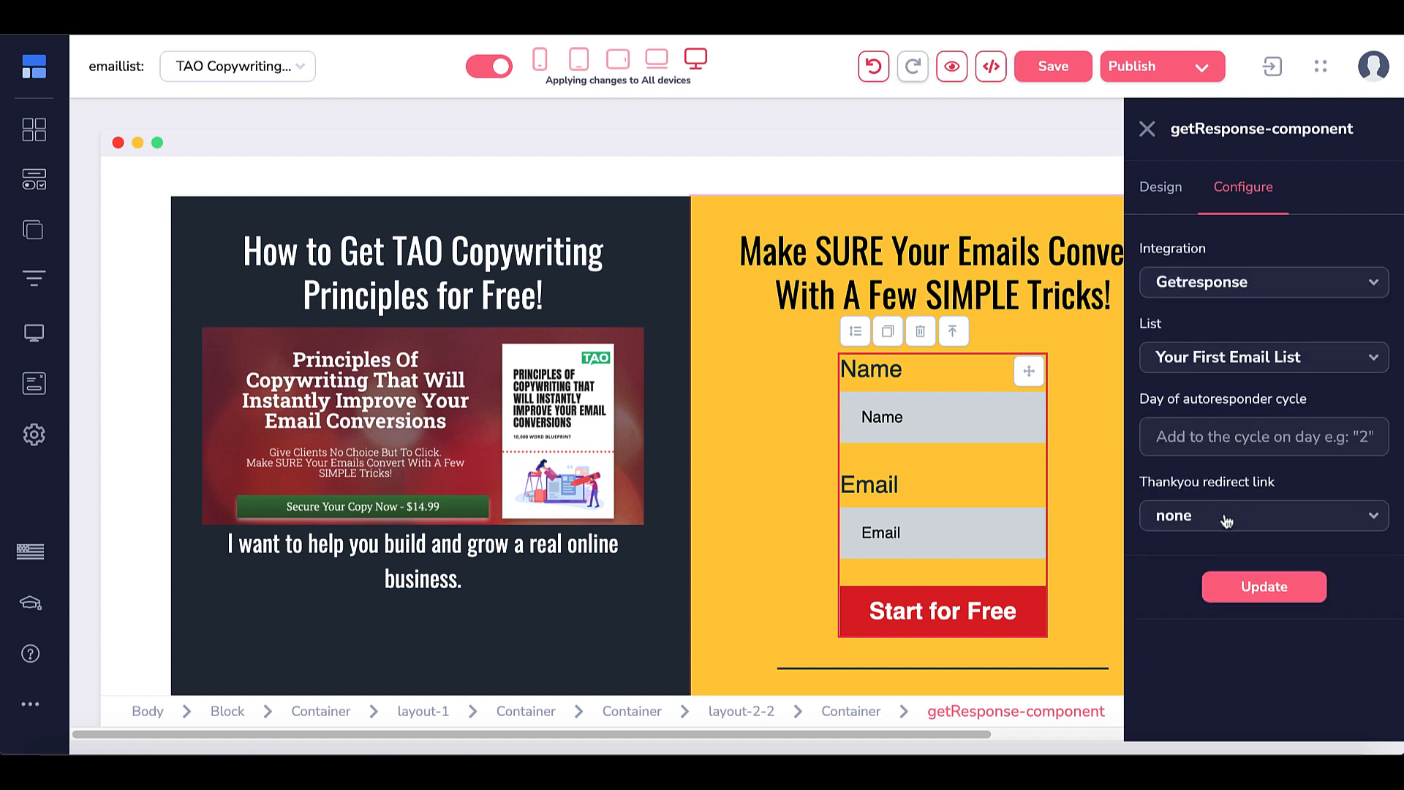
left_click(1227, 521)
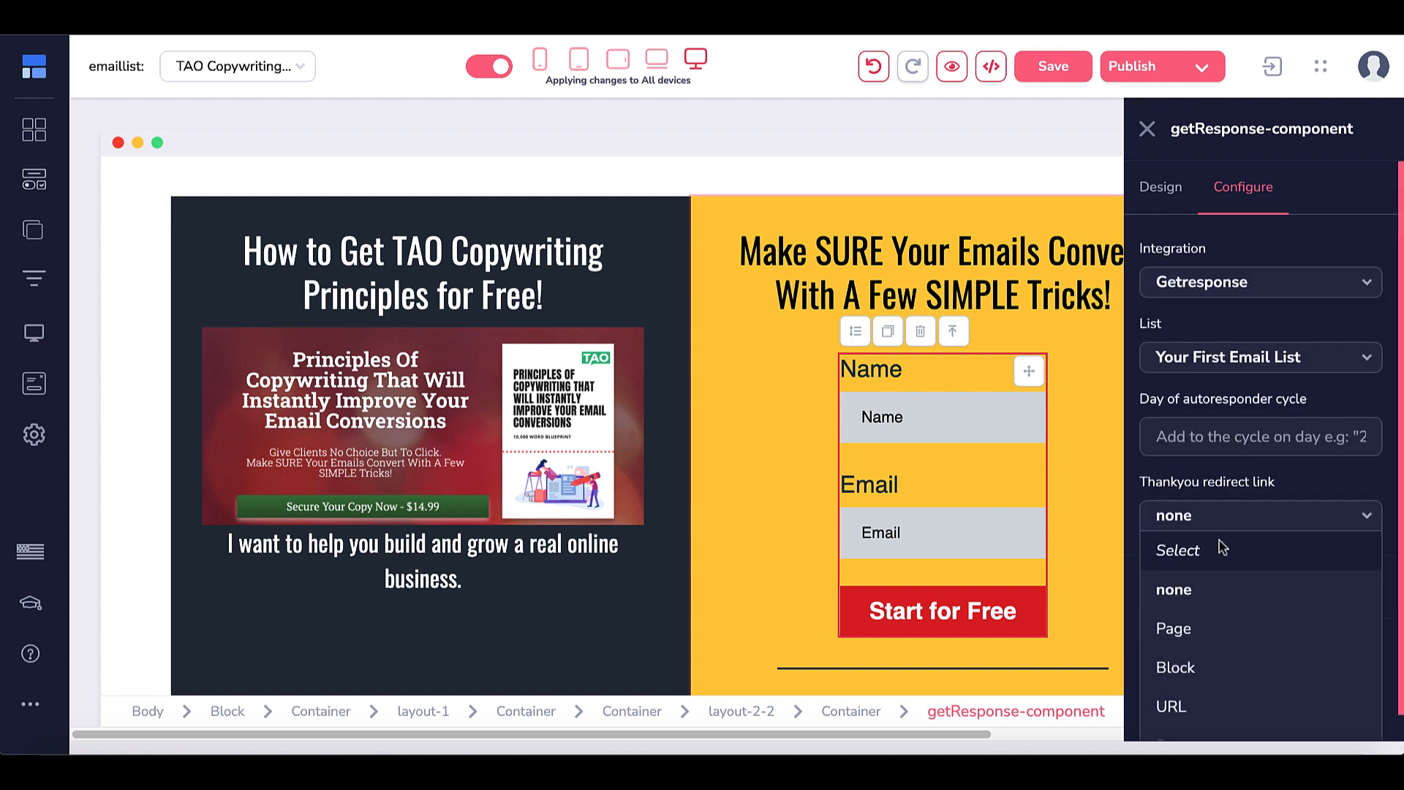
left_click(1184, 704)
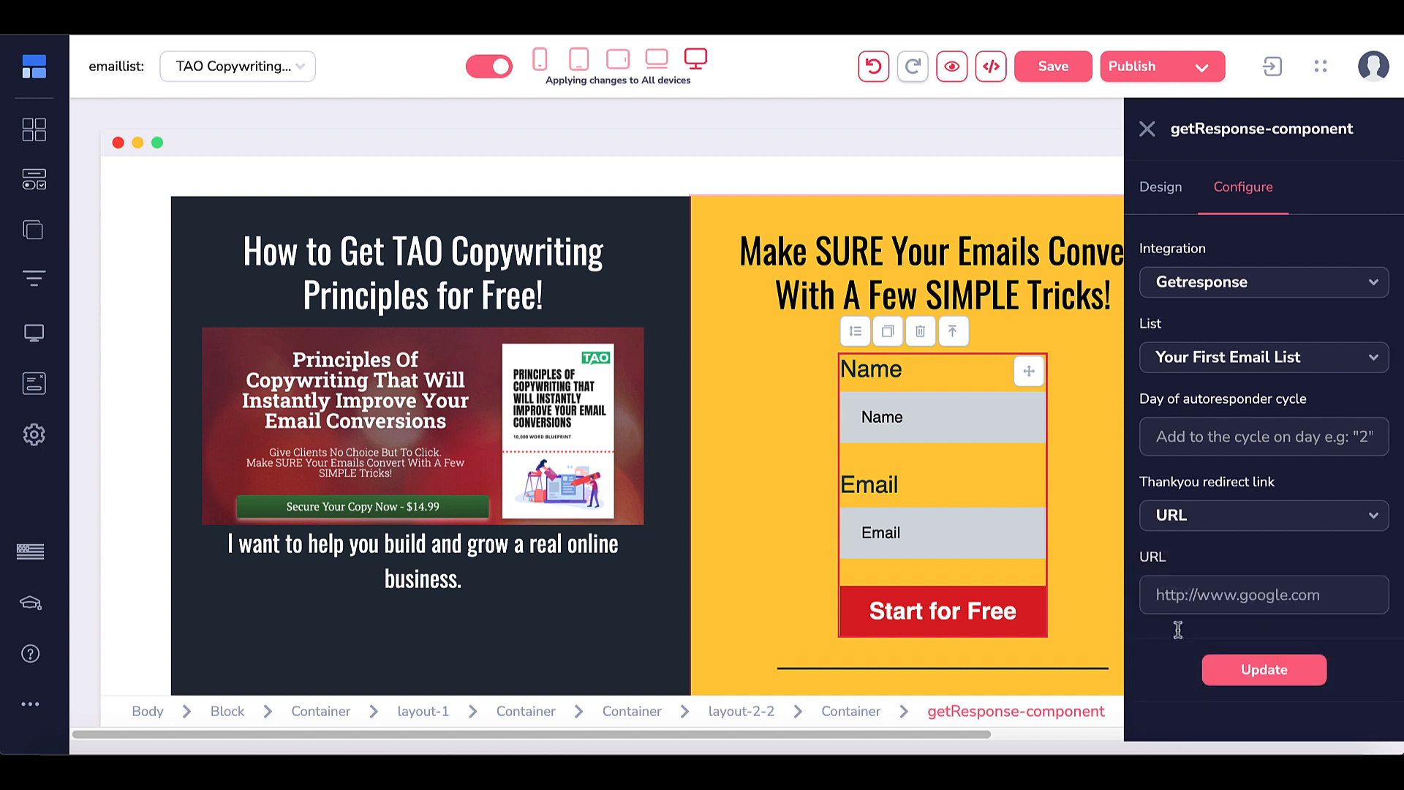
left_click(1172, 583)
type("https://thankyou.com")
left_click(1263, 669)
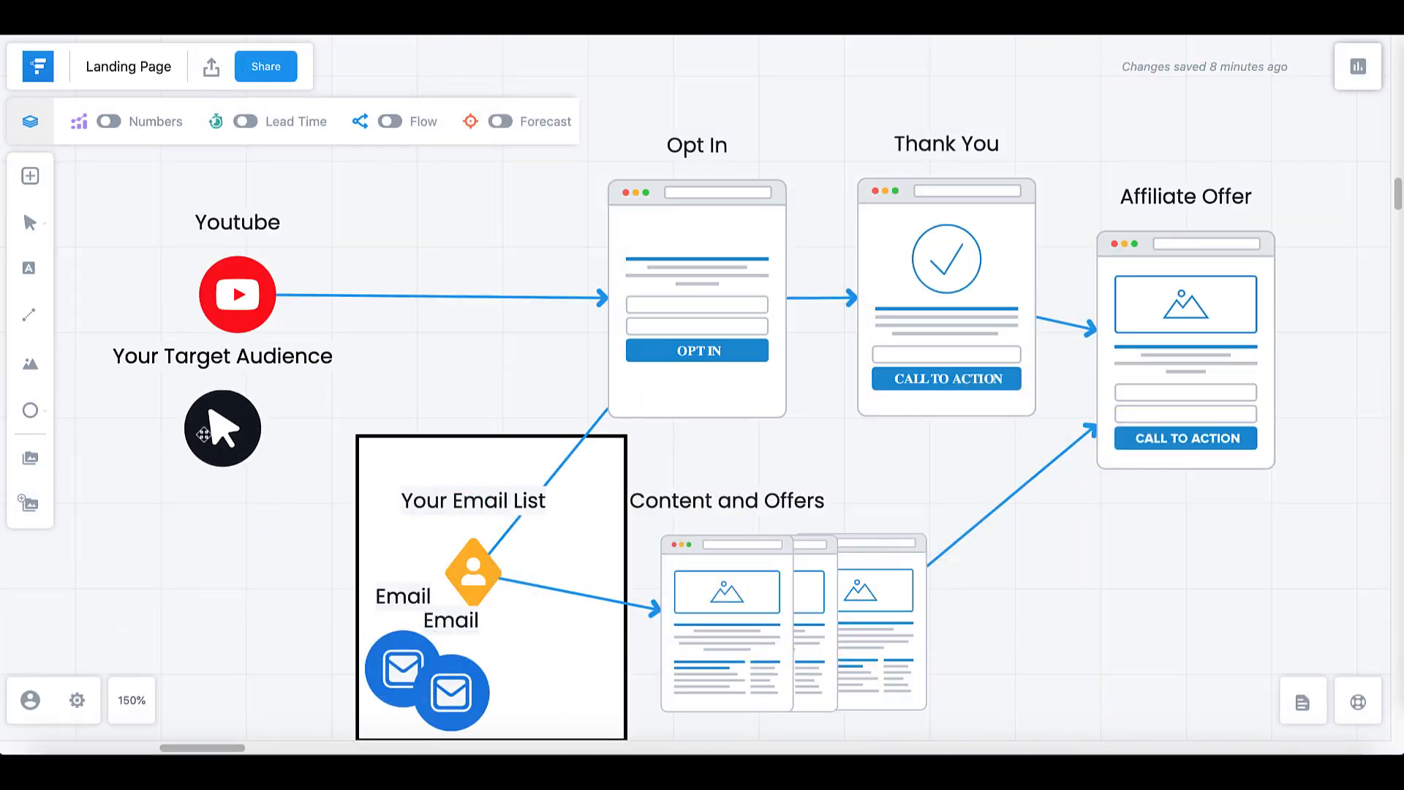
- Review the path from opt-in to thank-you page in the funnel map and the form's redirect types, keeping URL
left_click_drag(203, 449, 899, 322)
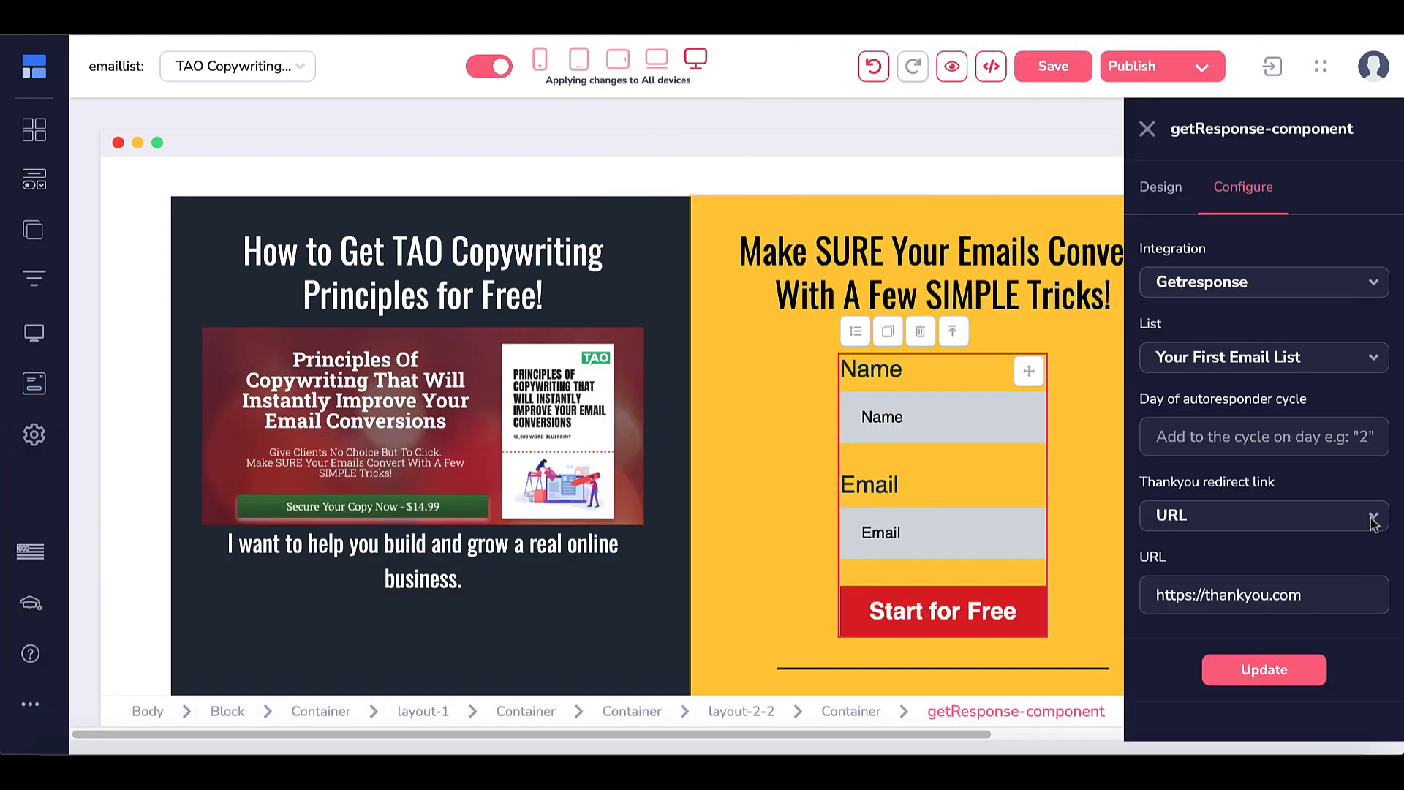
left_click(1367, 517)
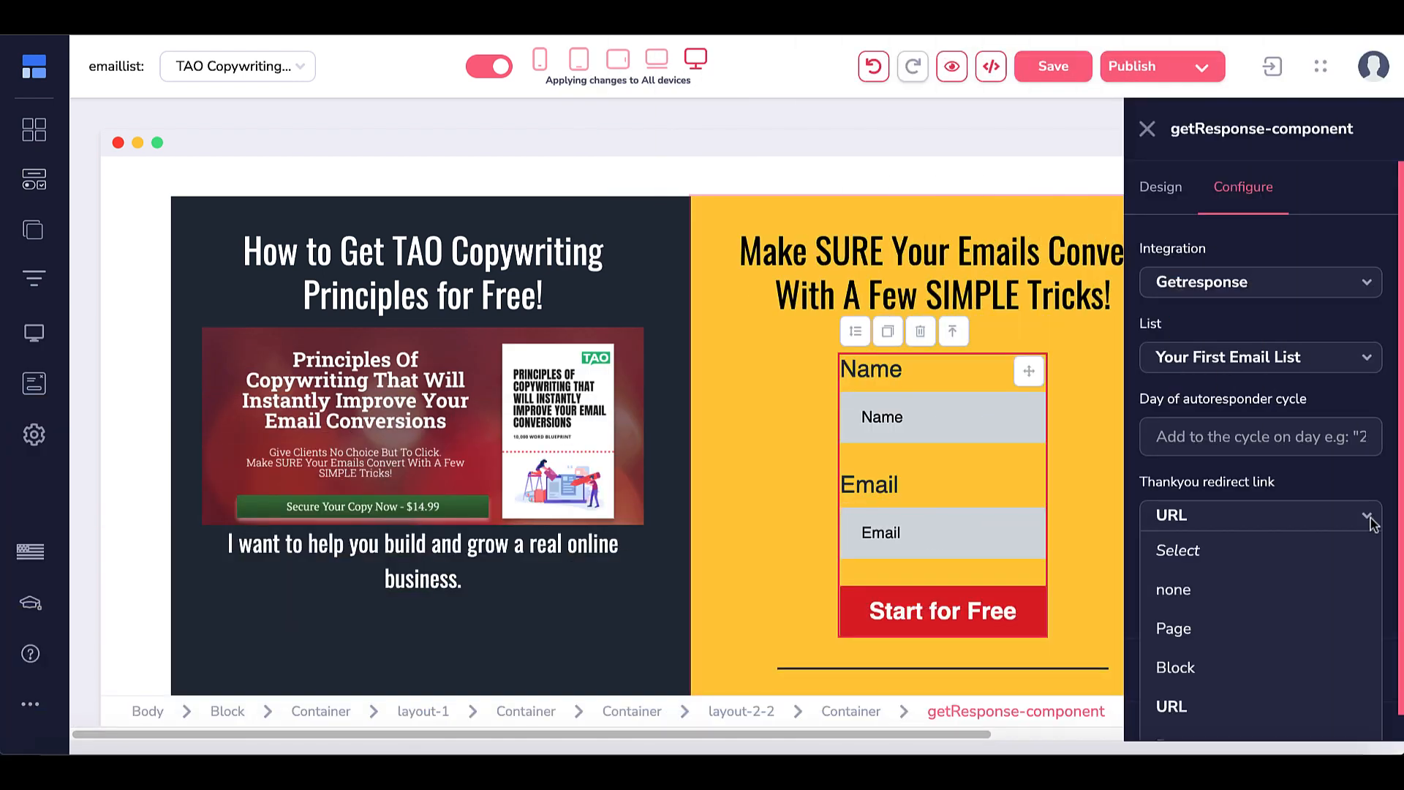
left_click(1190, 705)
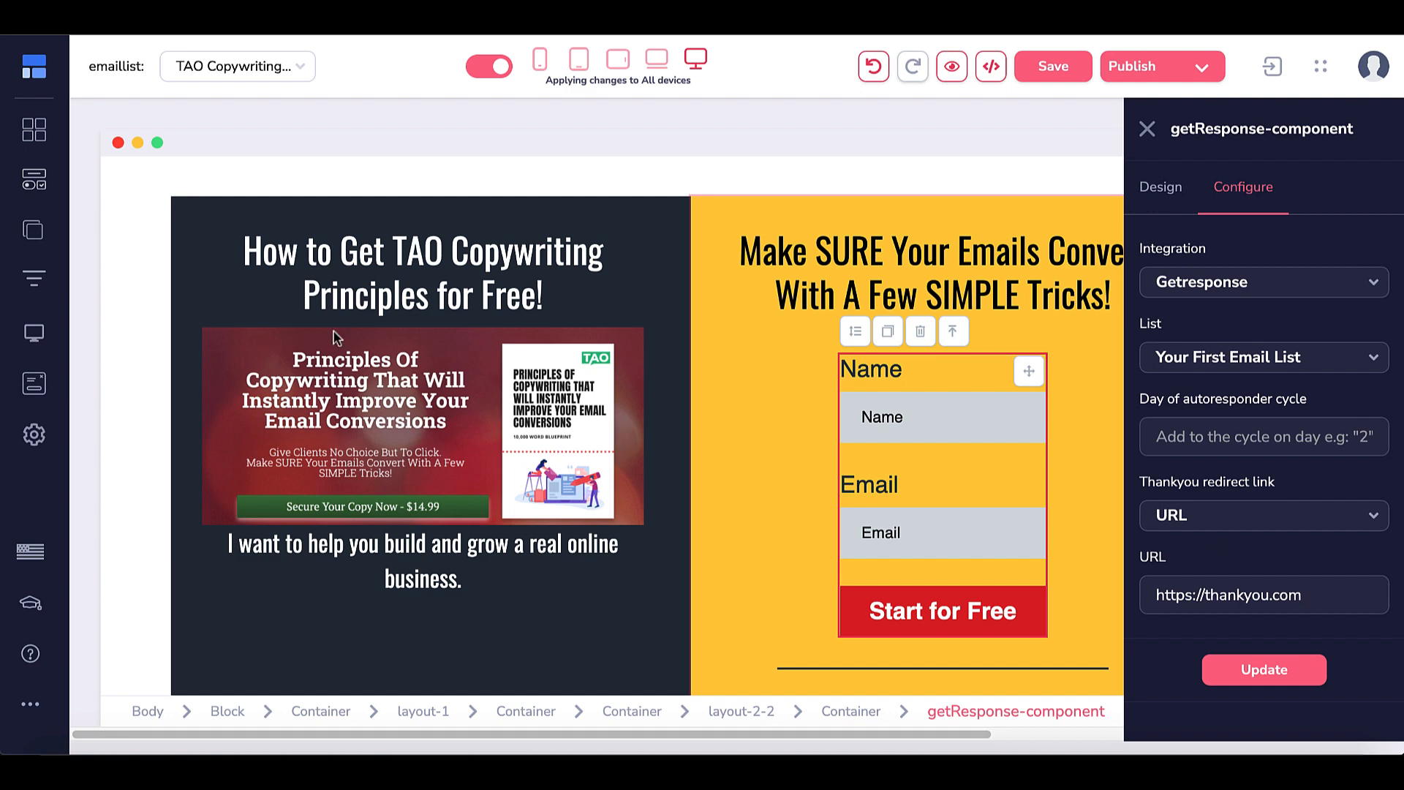
- Set up cloning the opt-in page to this site's Primary Navigation, cancel it, and open the existing tao-copywriting-principles-thankyou page for editing
left_click(33, 231)
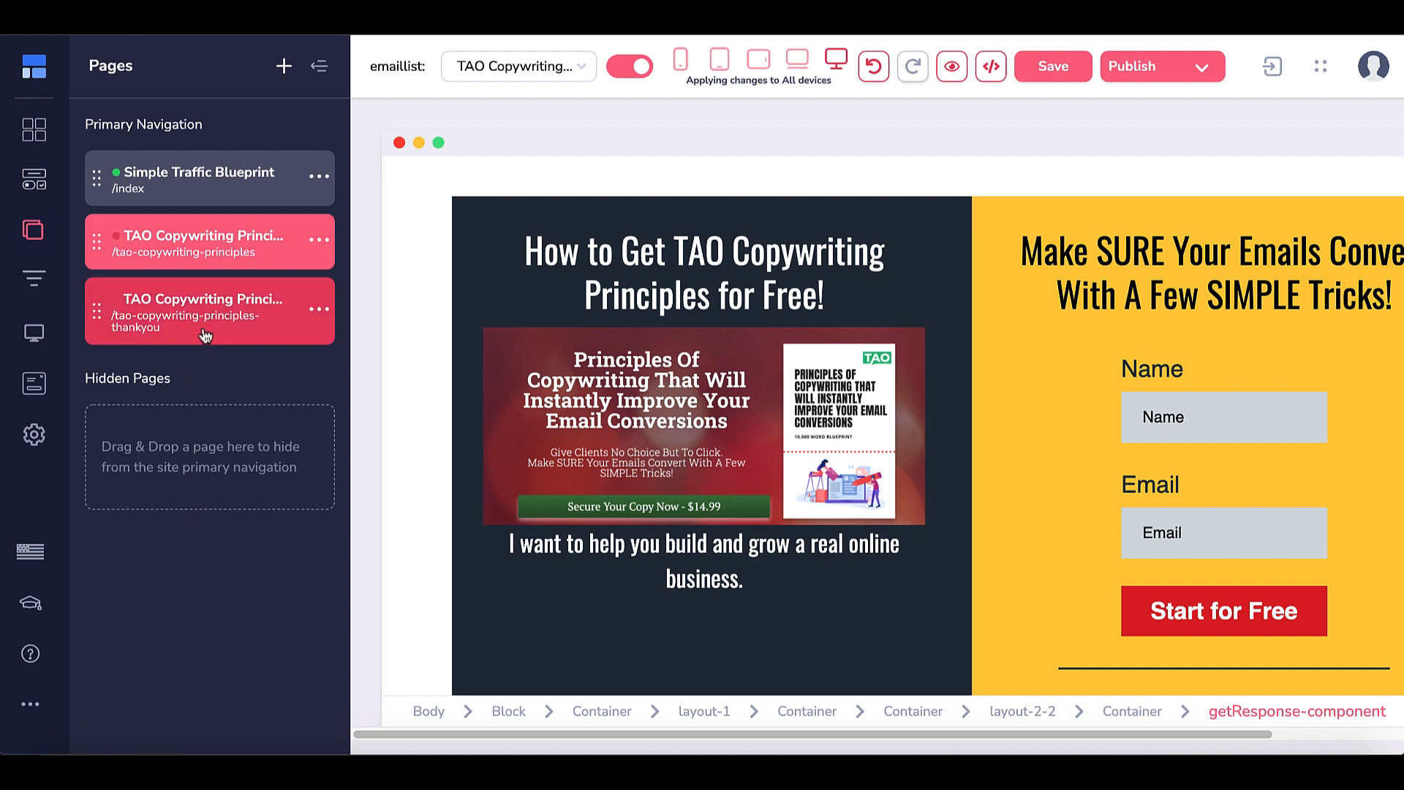
left_click(319, 241)
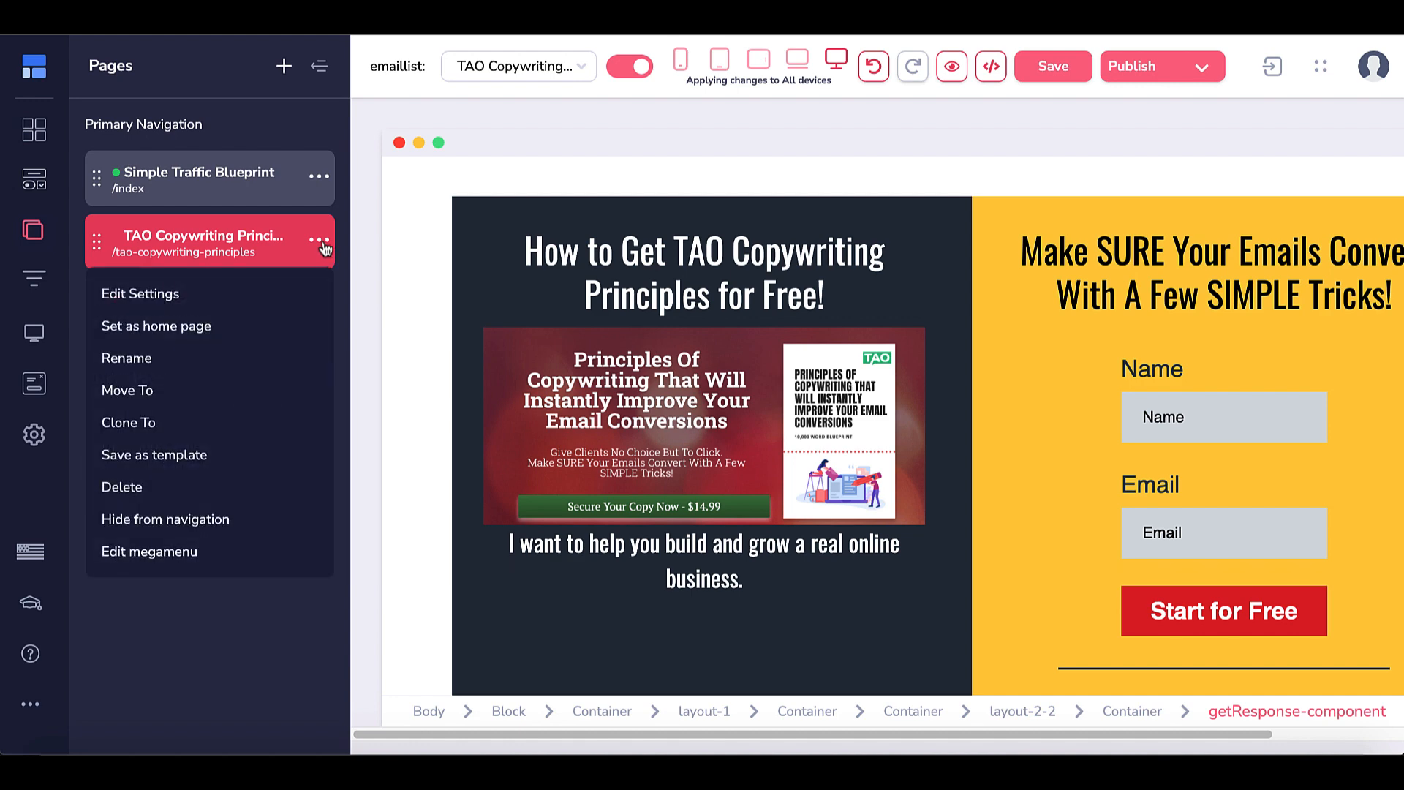
left_click(148, 424)
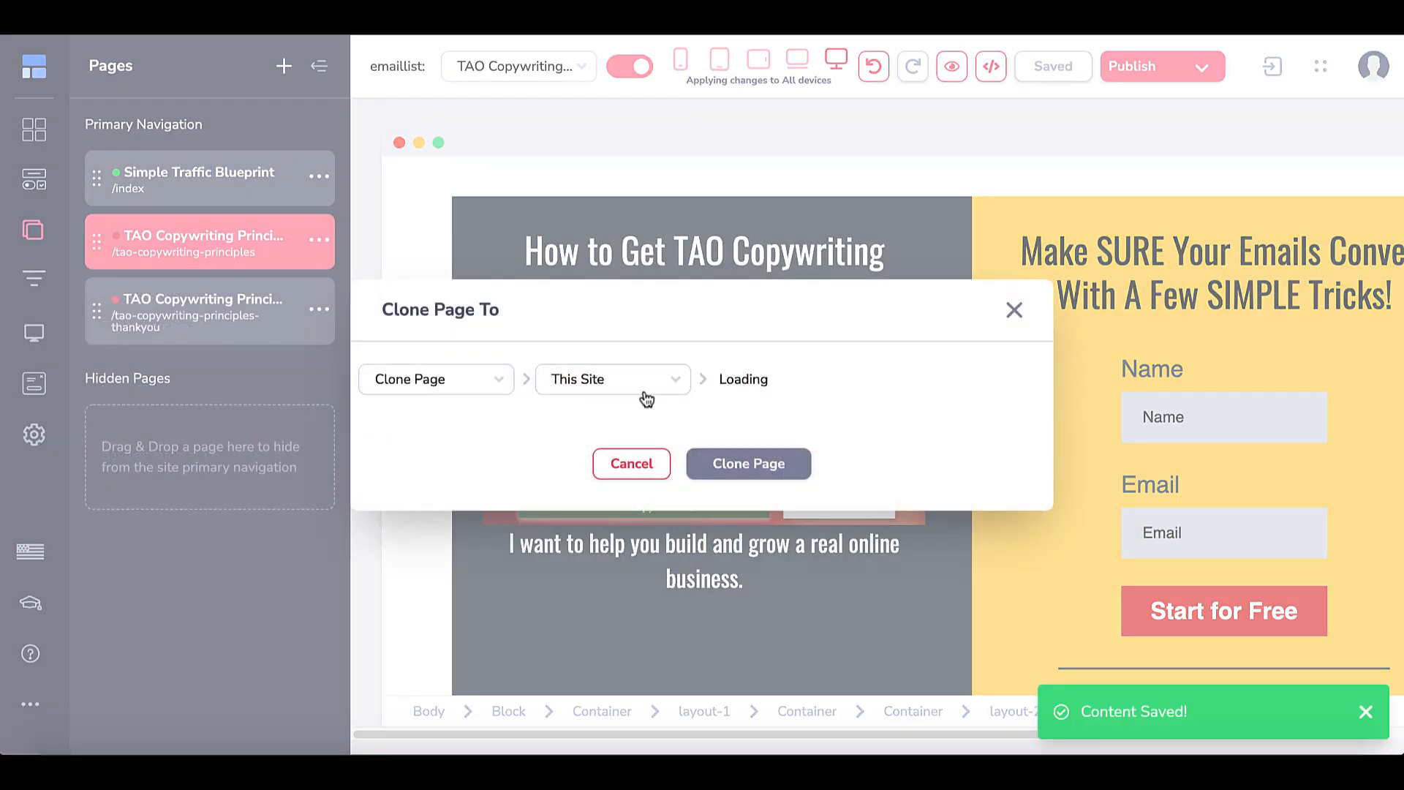
left_click(833, 379)
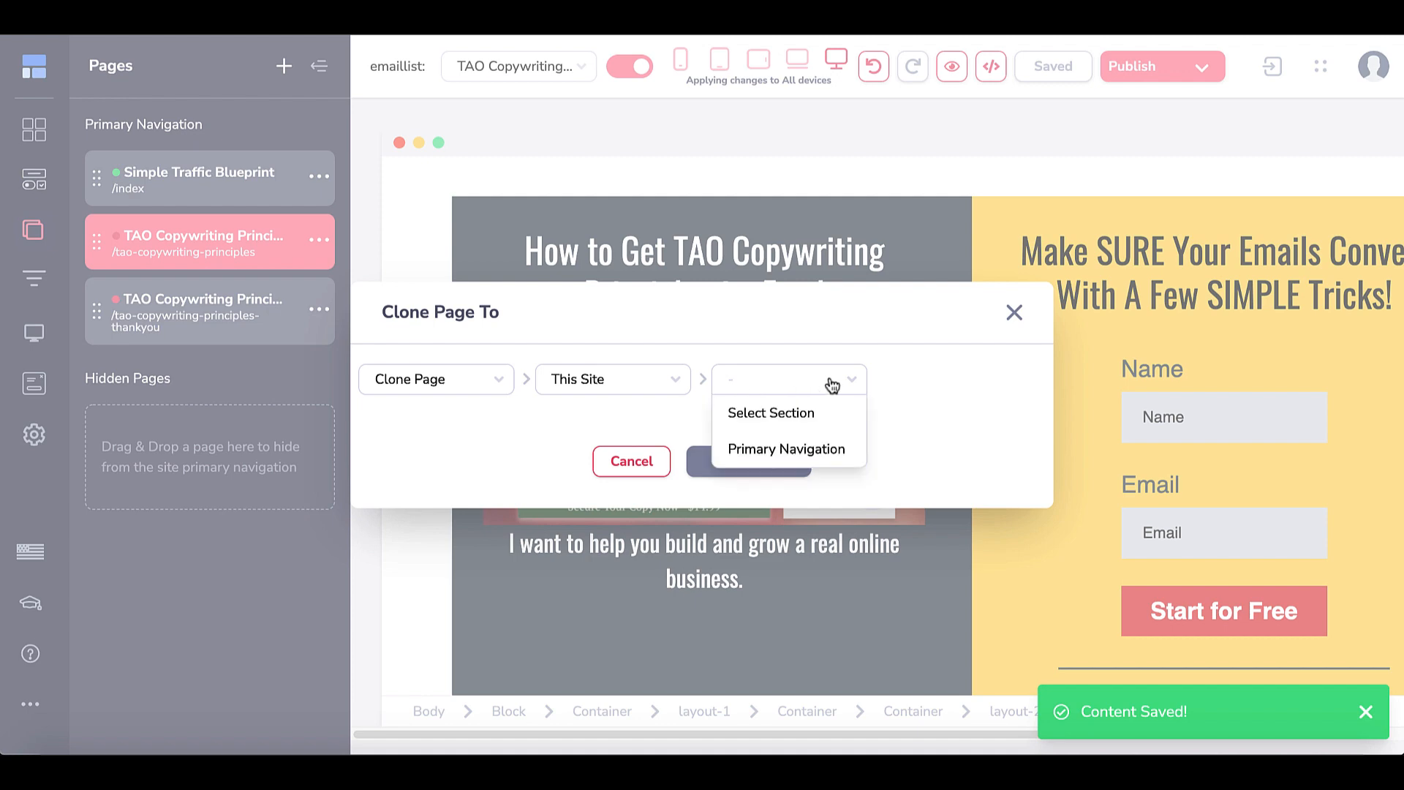
left_click(811, 454)
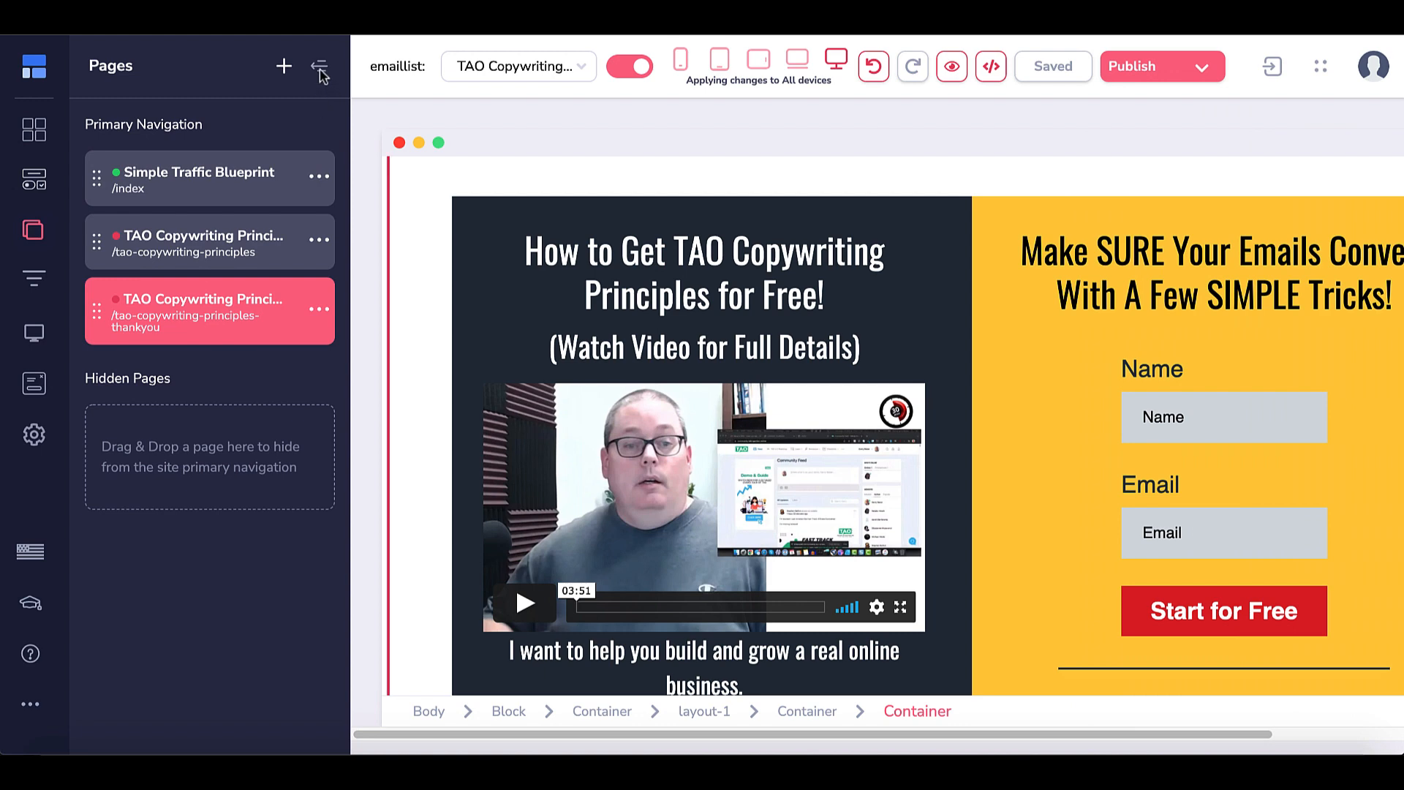
left_click(319, 68)
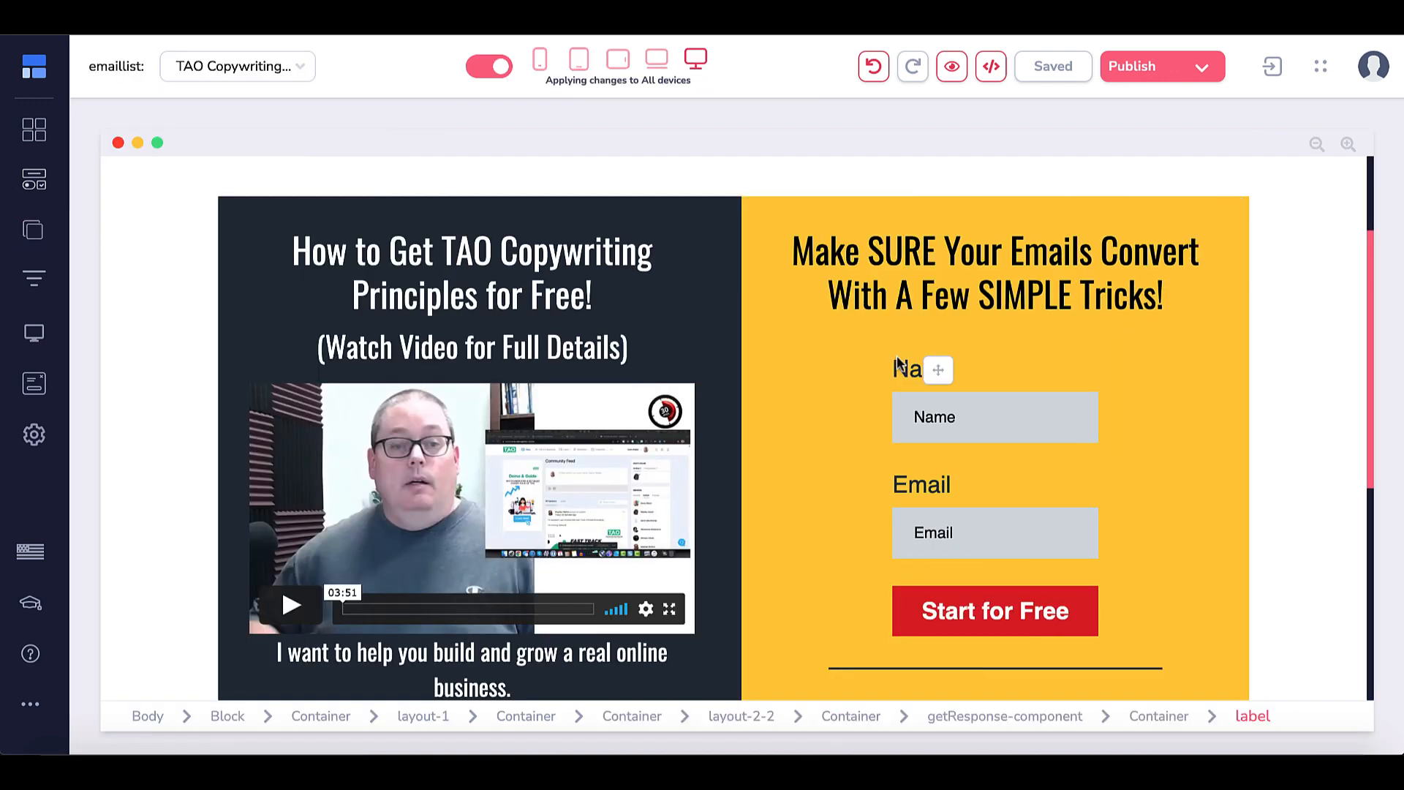
- Delete the GetResponse opt-in form from the thank-you page's yellow column
left_click(498, 511)
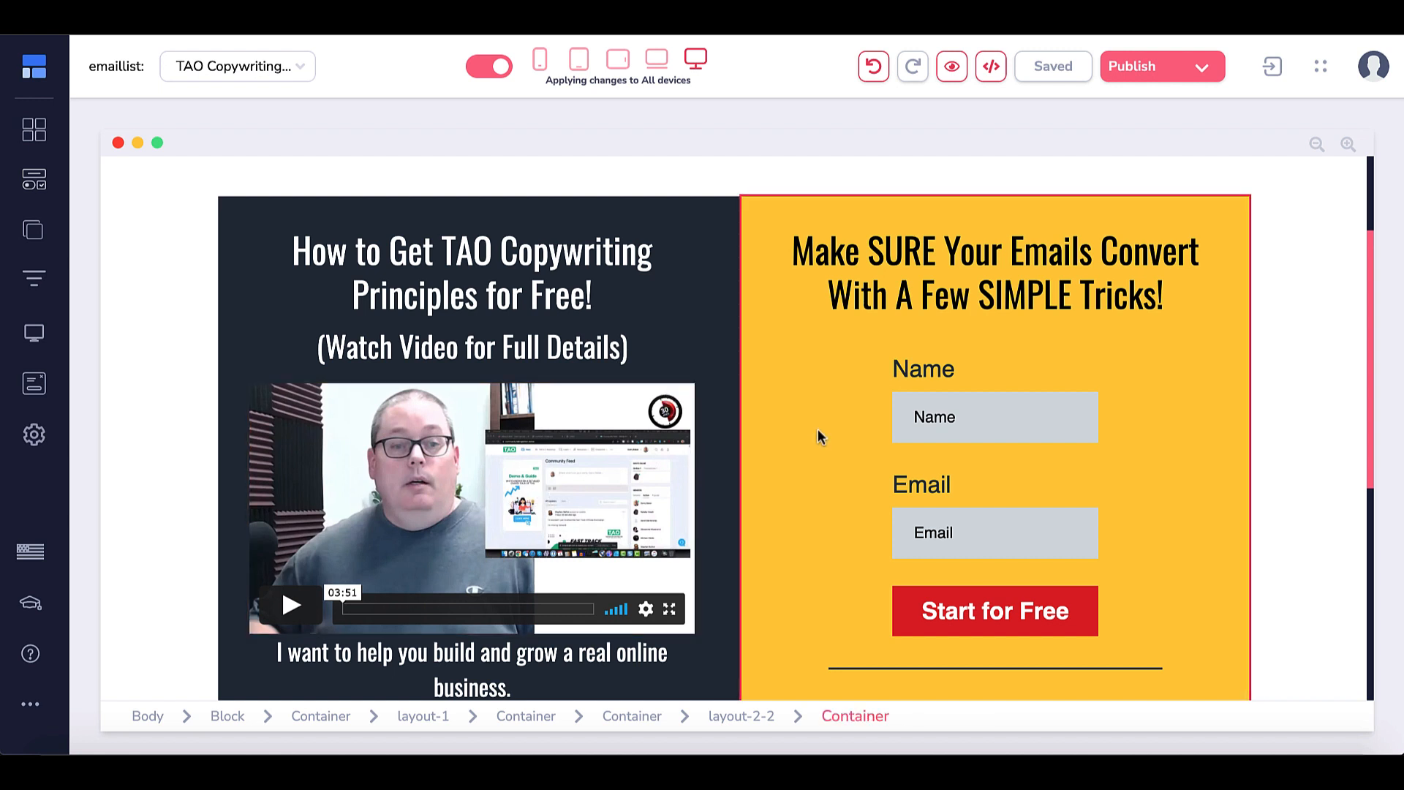
left_click(914, 468)
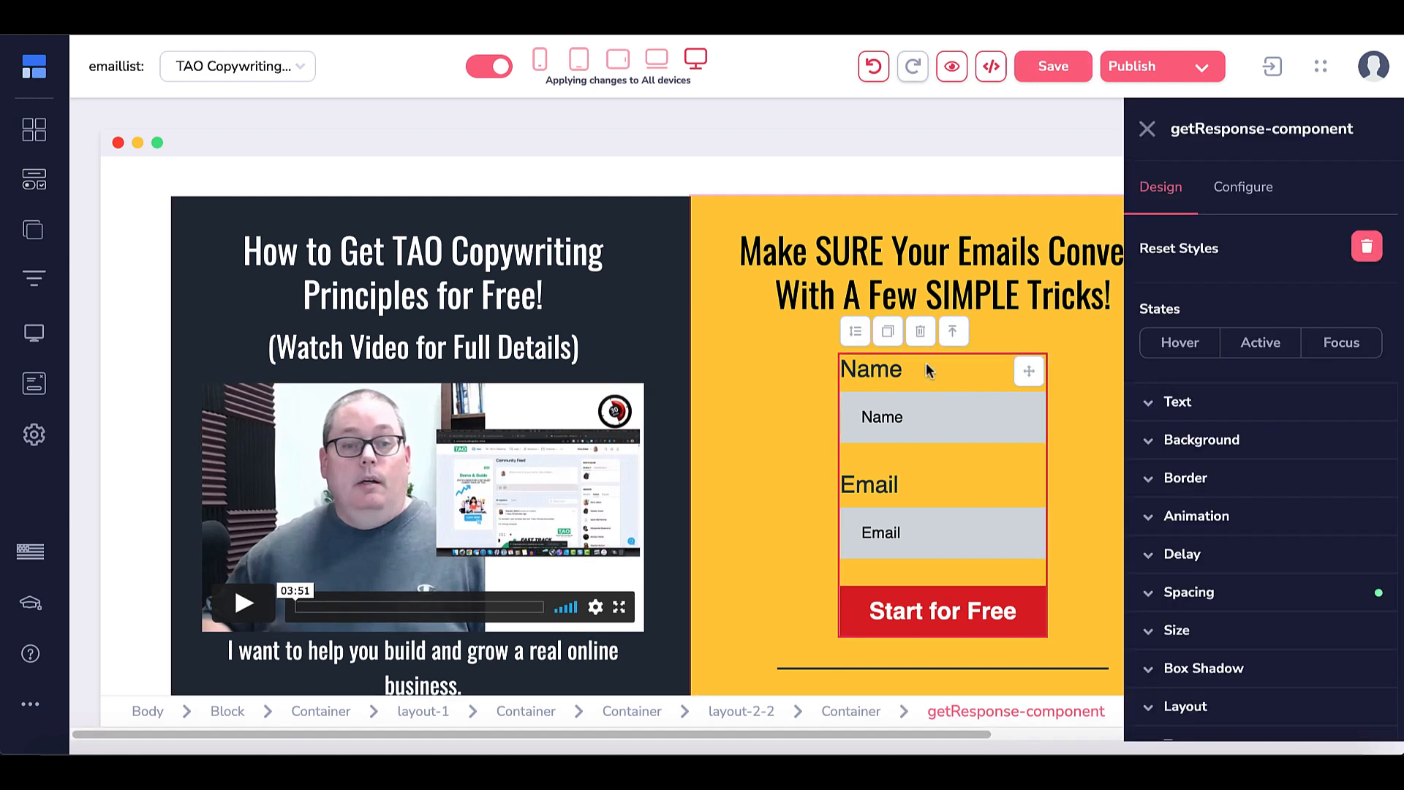
left_click(927, 329)
left_click(747, 426)
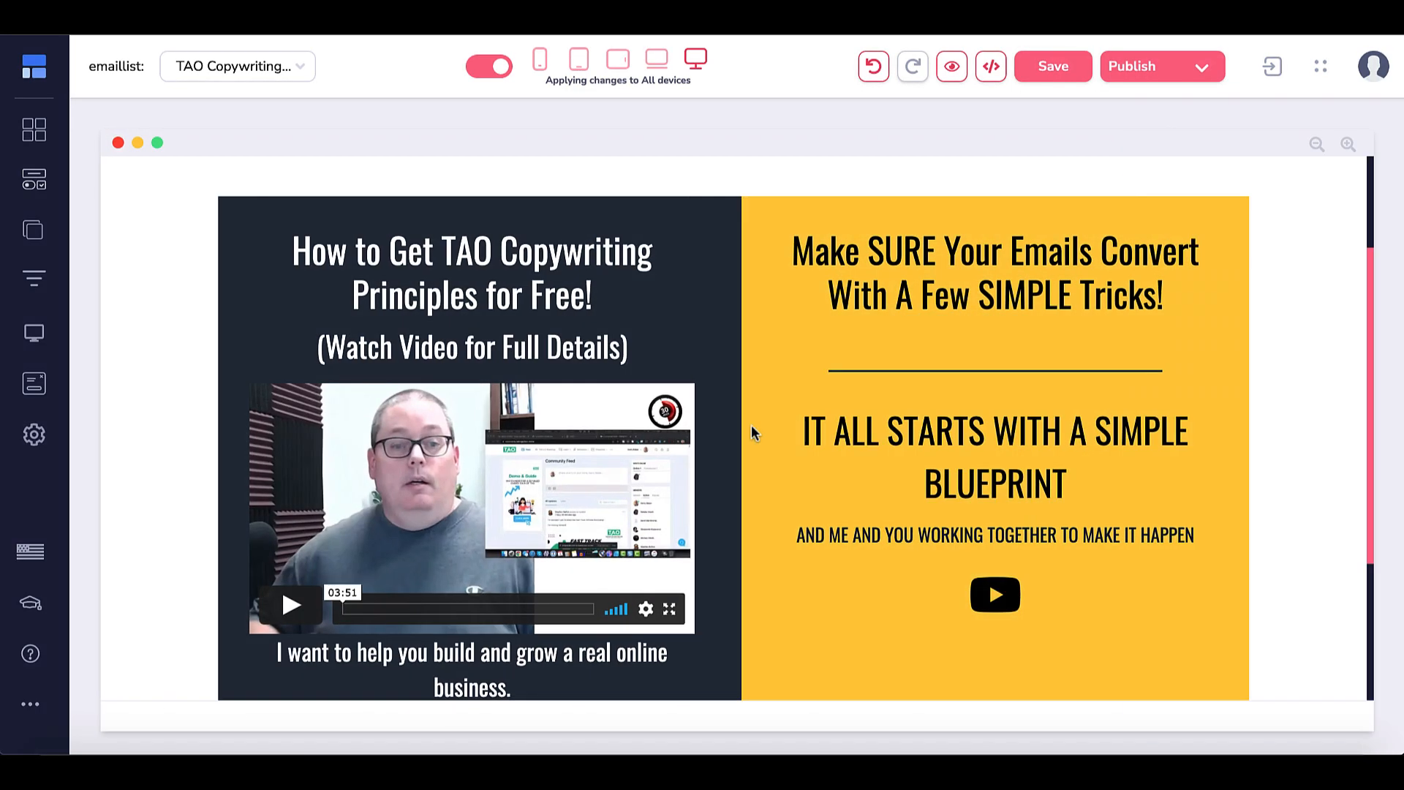
- Add a Button element to the yellow column, between the "Make SURE Your Emails Convert" headline and the divider line
left_click(33, 179)
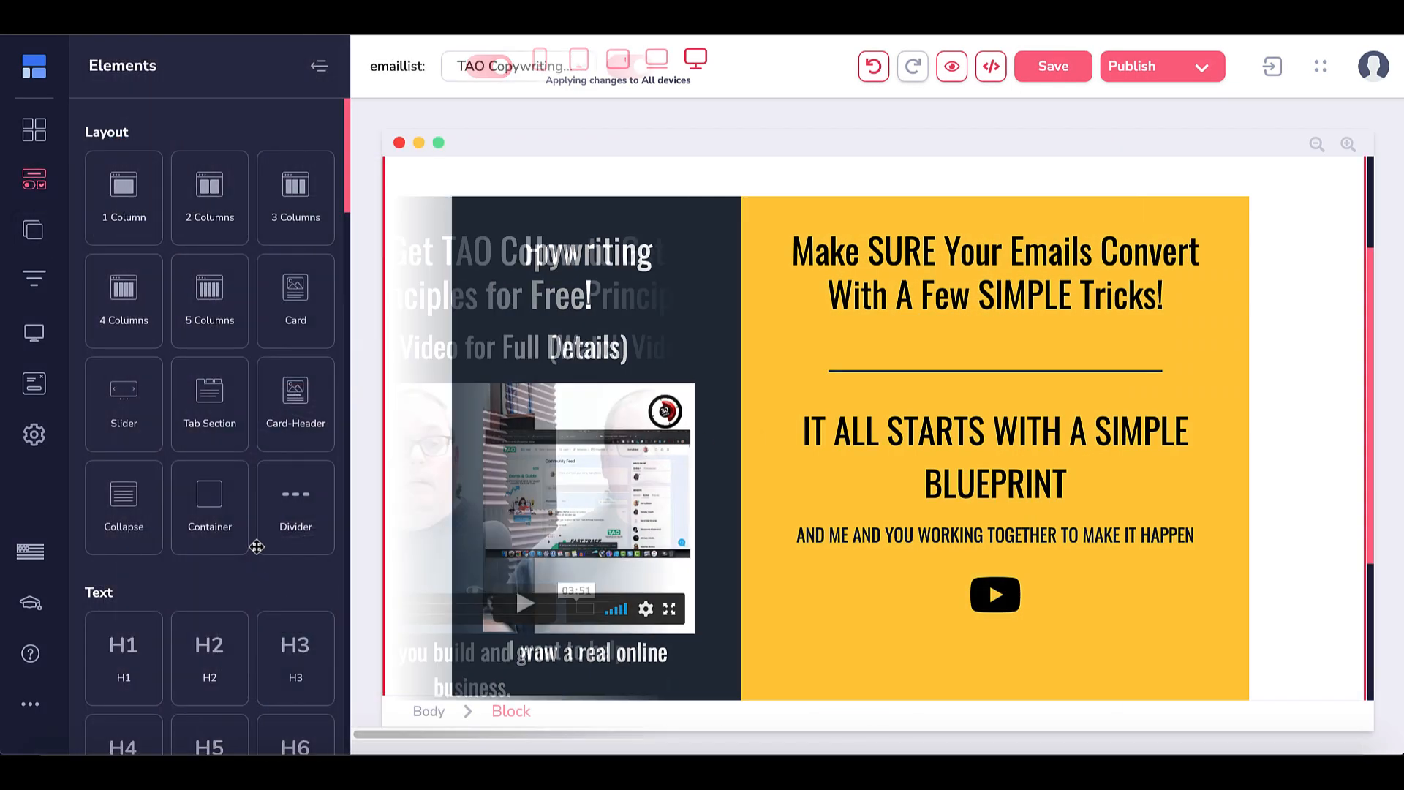
scroll(243, 338, "down", 12)
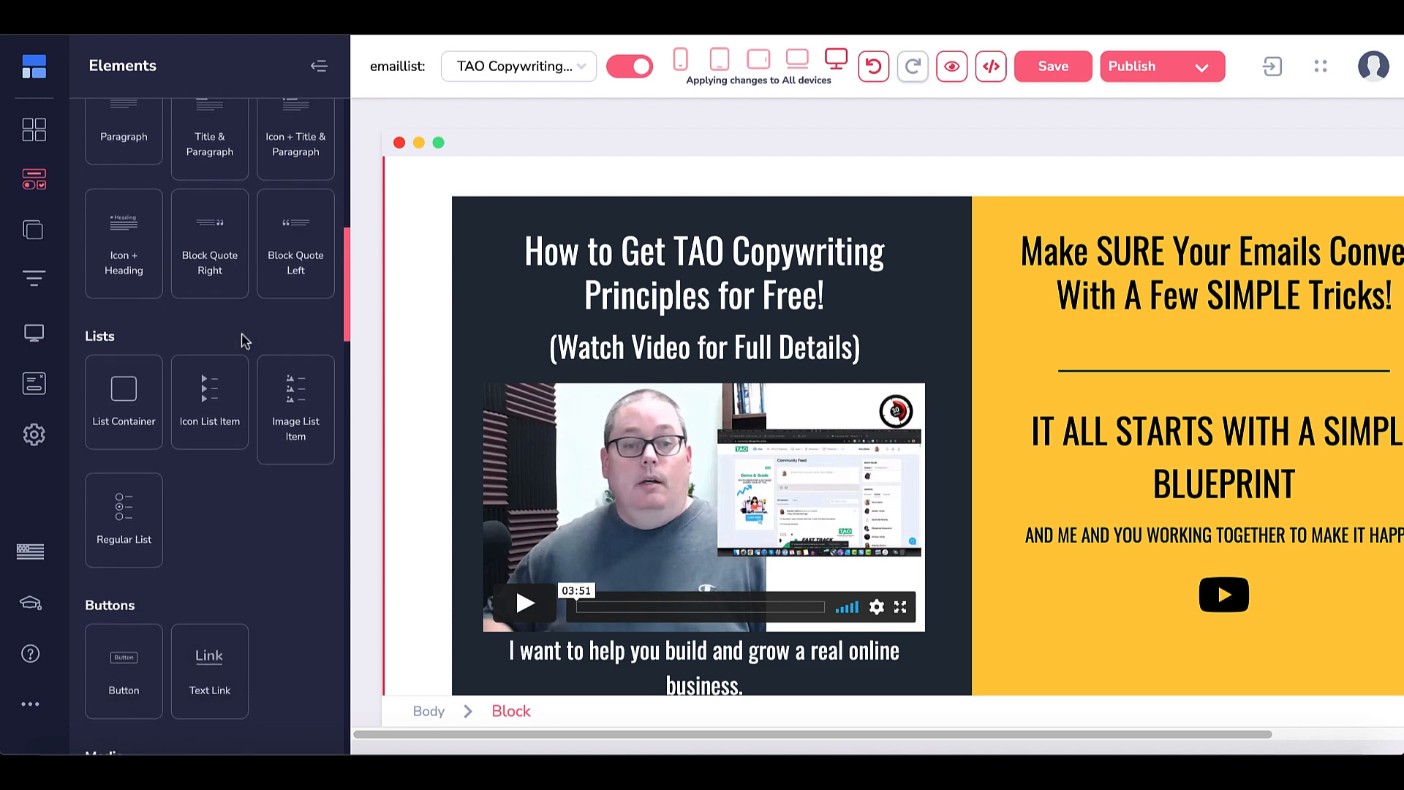
left_click_drag(124, 377, 1144, 380)
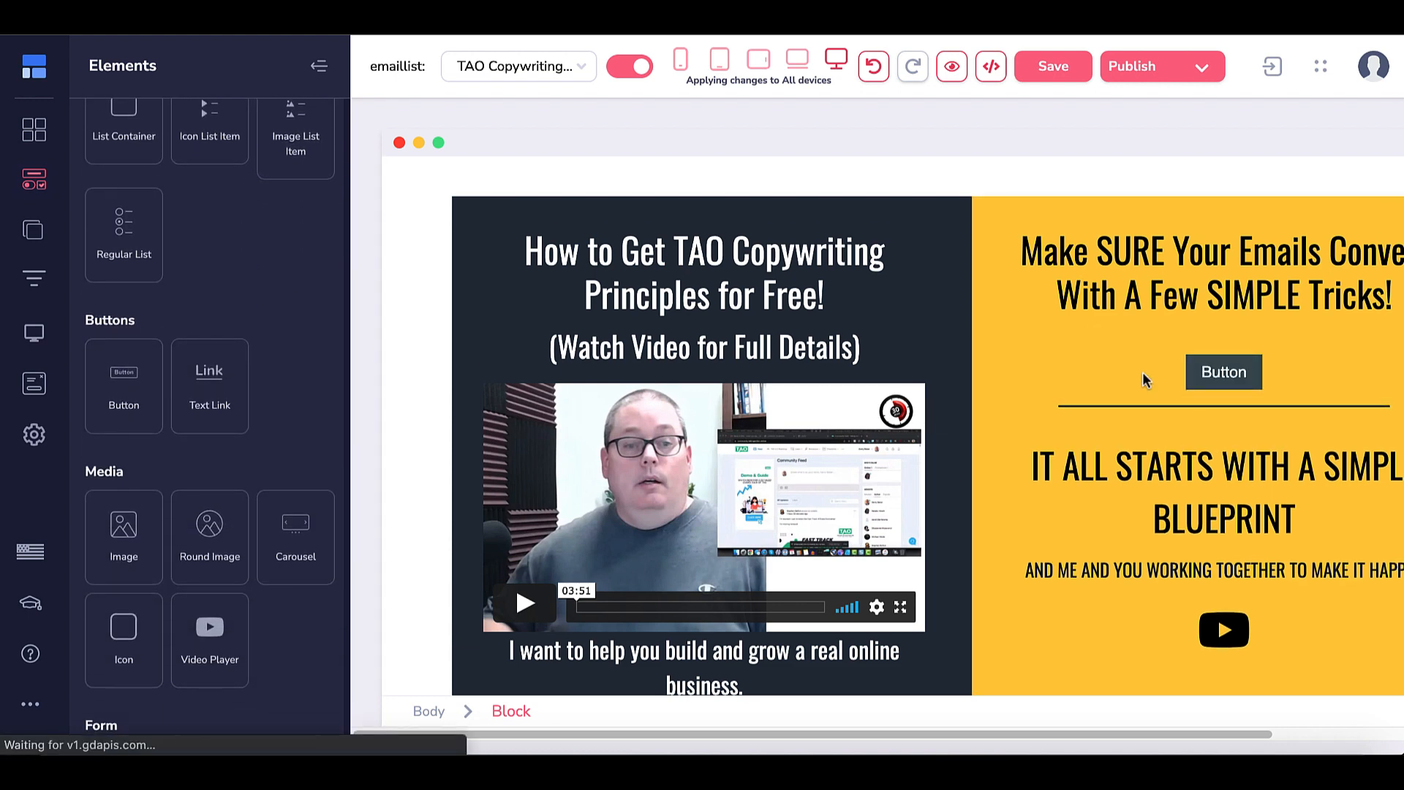
- Set the new button's background color to red, #FF002C
left_click(968, 371)
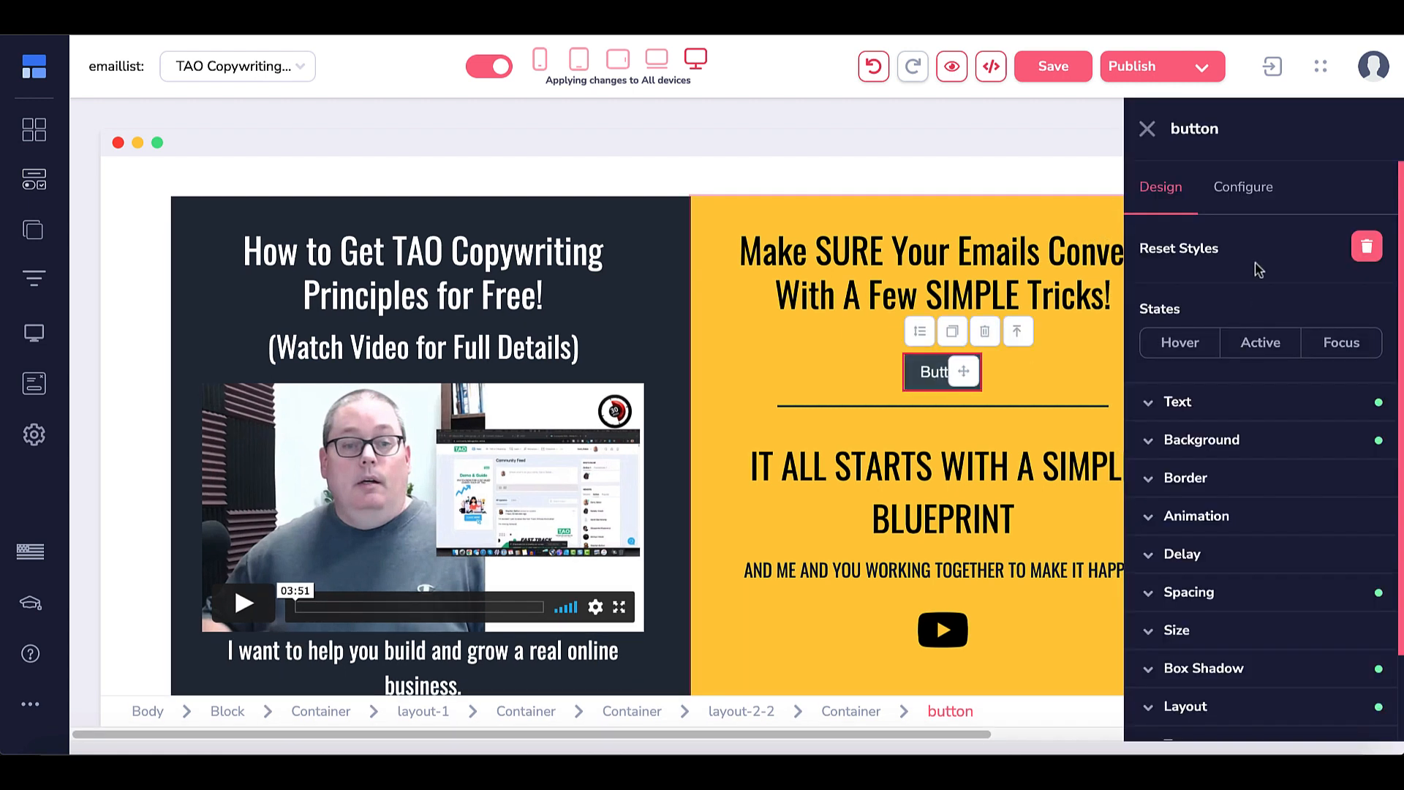
left_click(1148, 442)
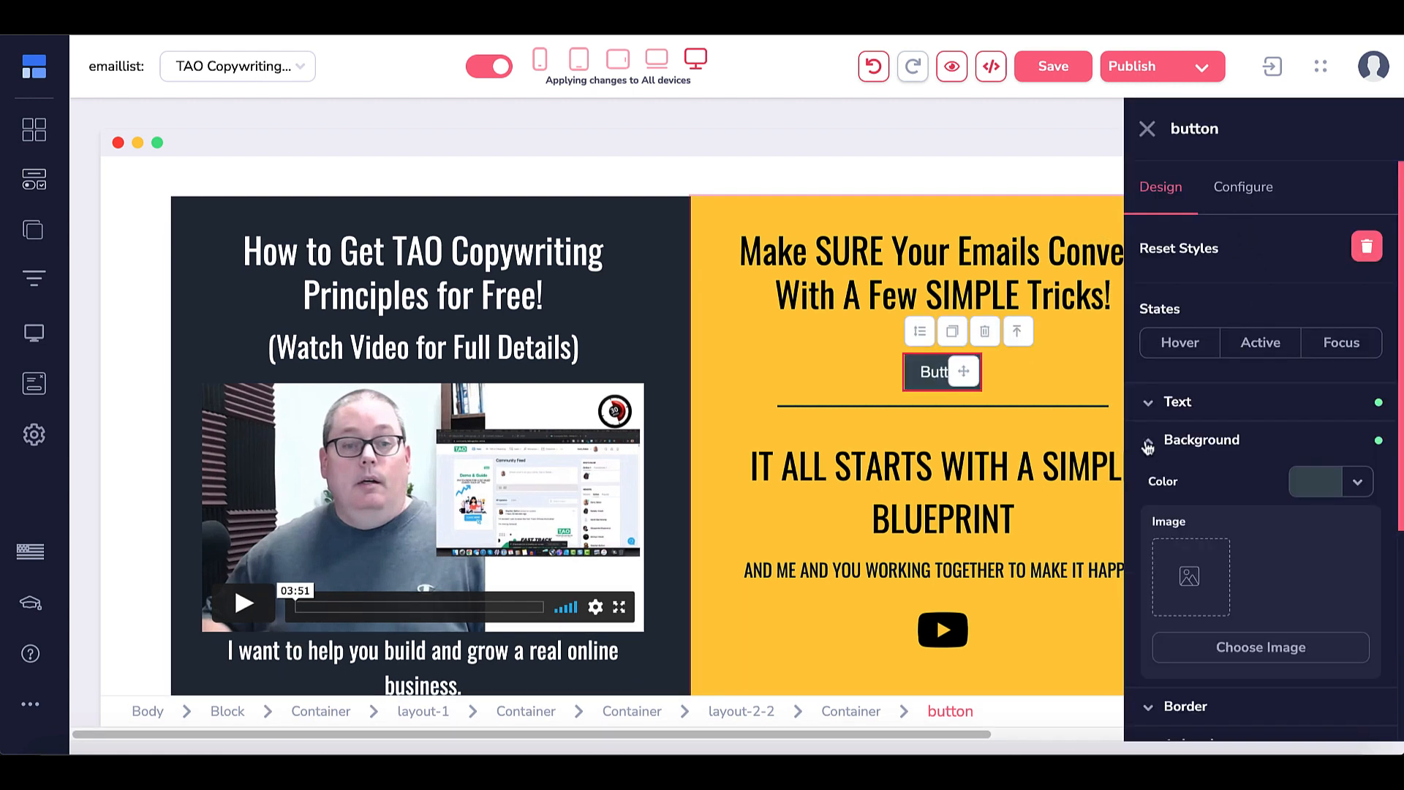
left_click(1349, 483)
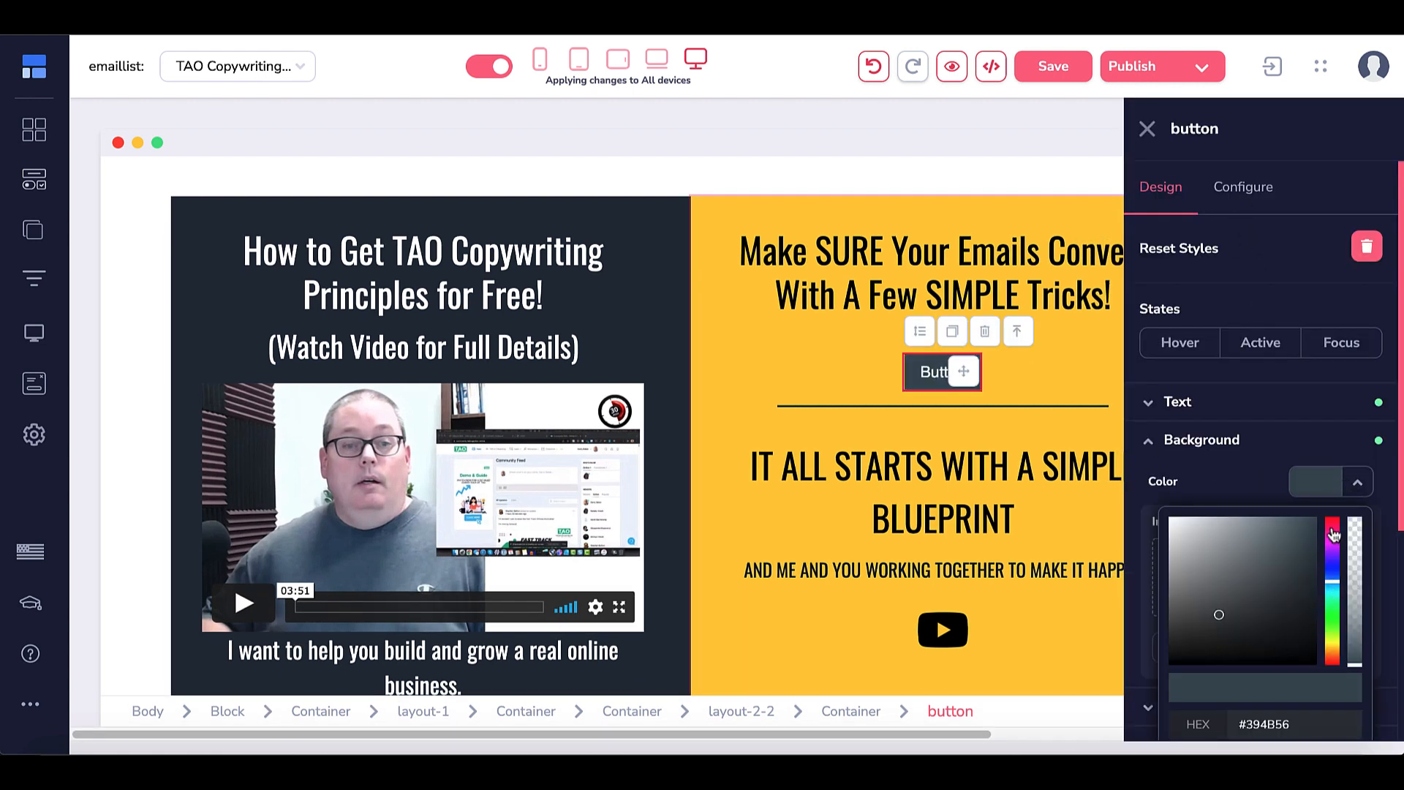
left_click(1332, 526)
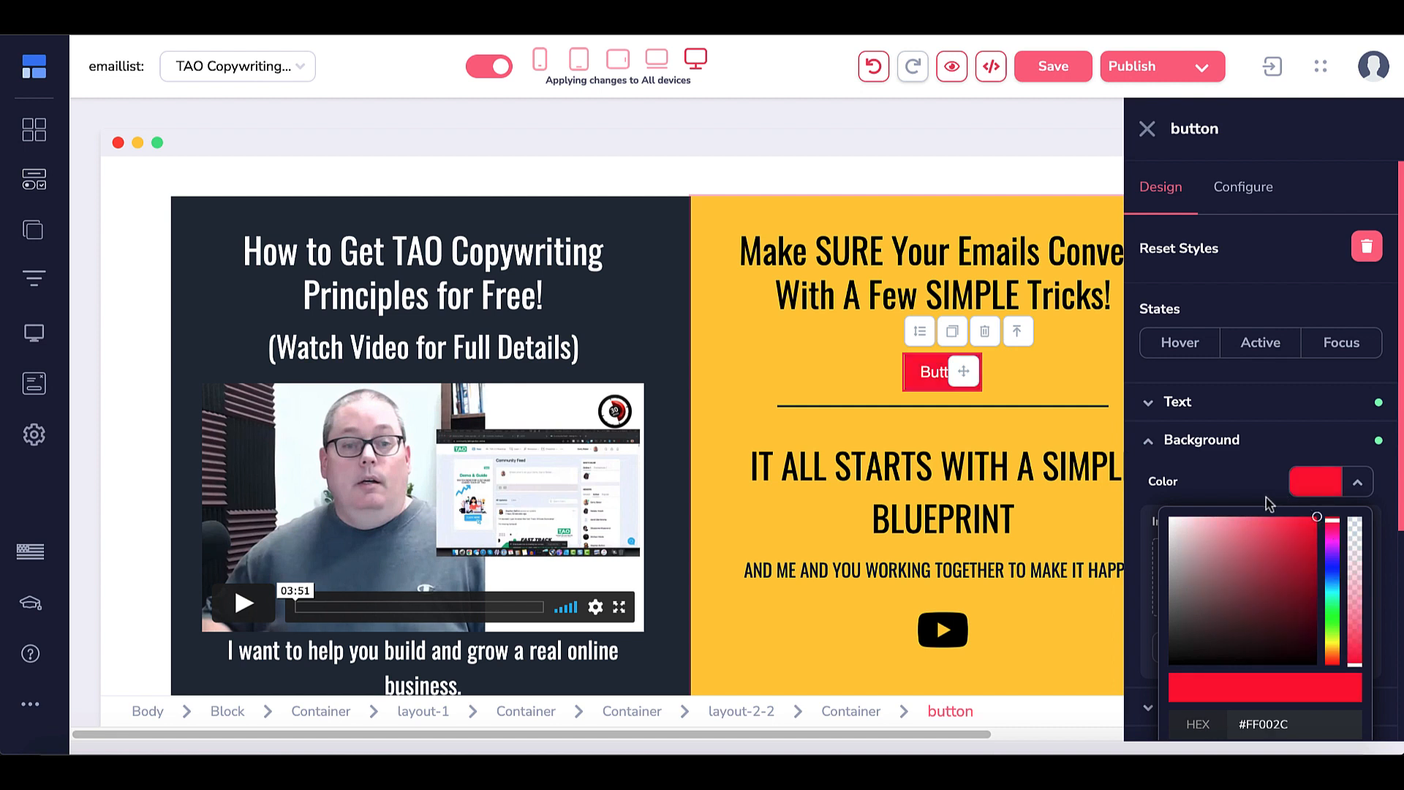
left_click(1148, 443)
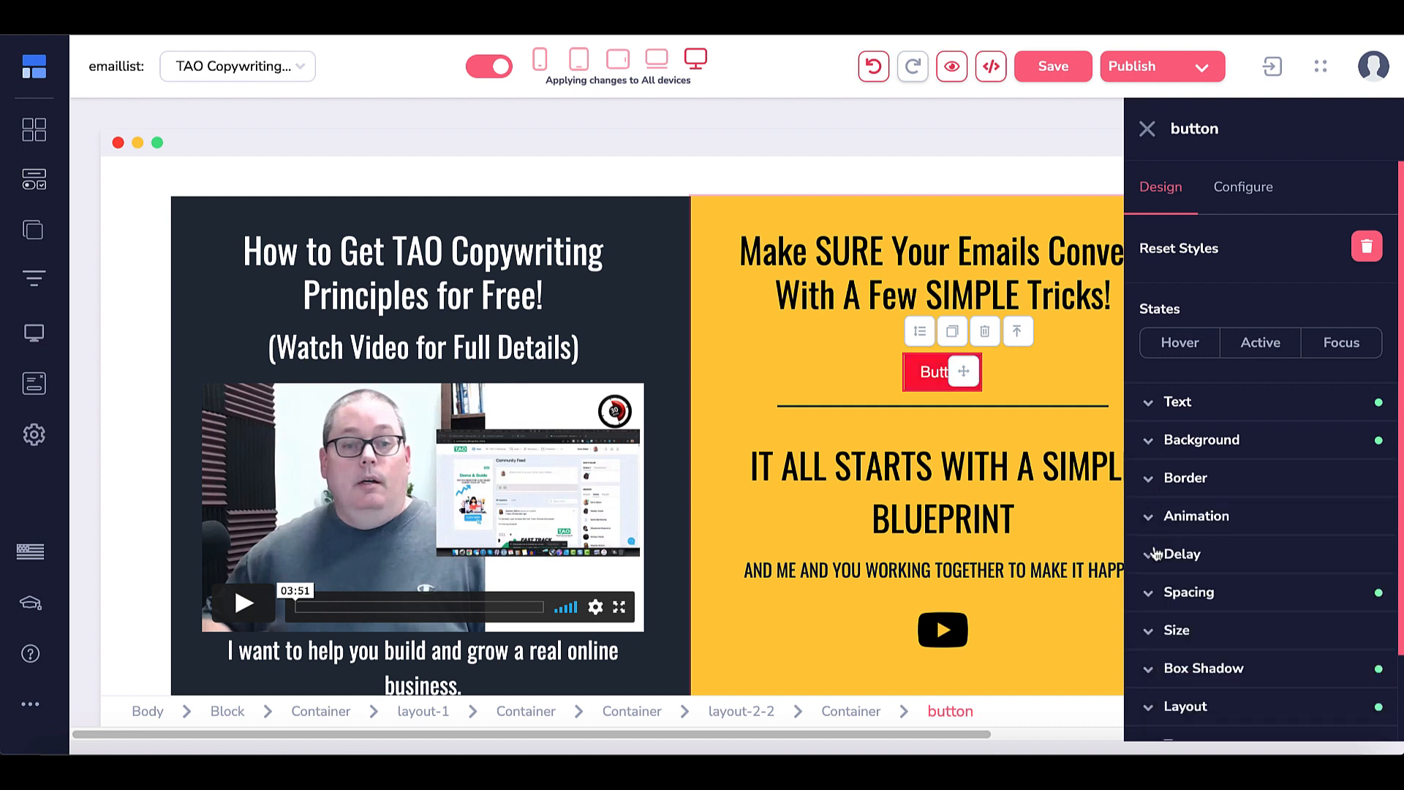
- Give the button a fixed width of 290 px
scroll(1155, 570, "down", 2)
left_click(1152, 541)
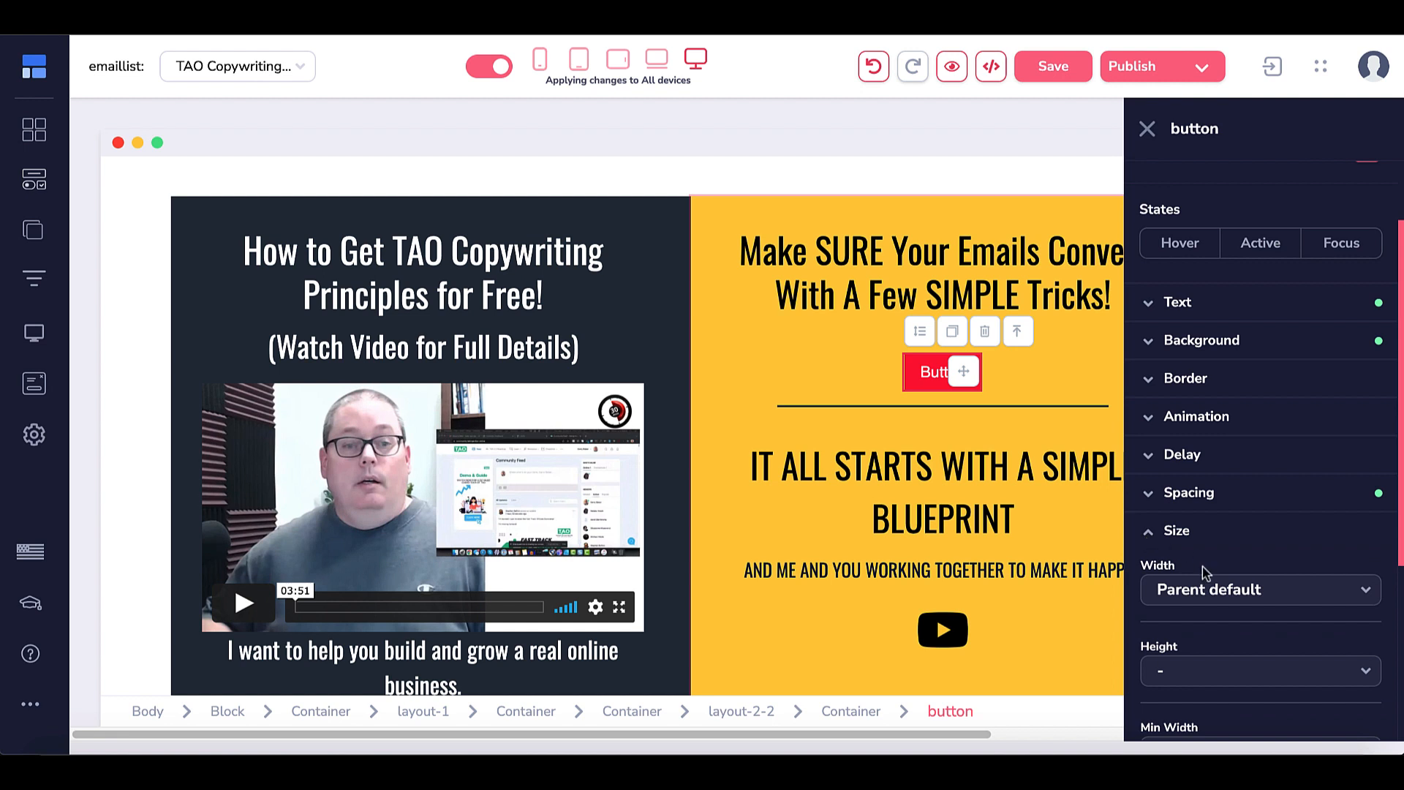
scroll(1200, 572, "down", 3)
left_click(1214, 381)
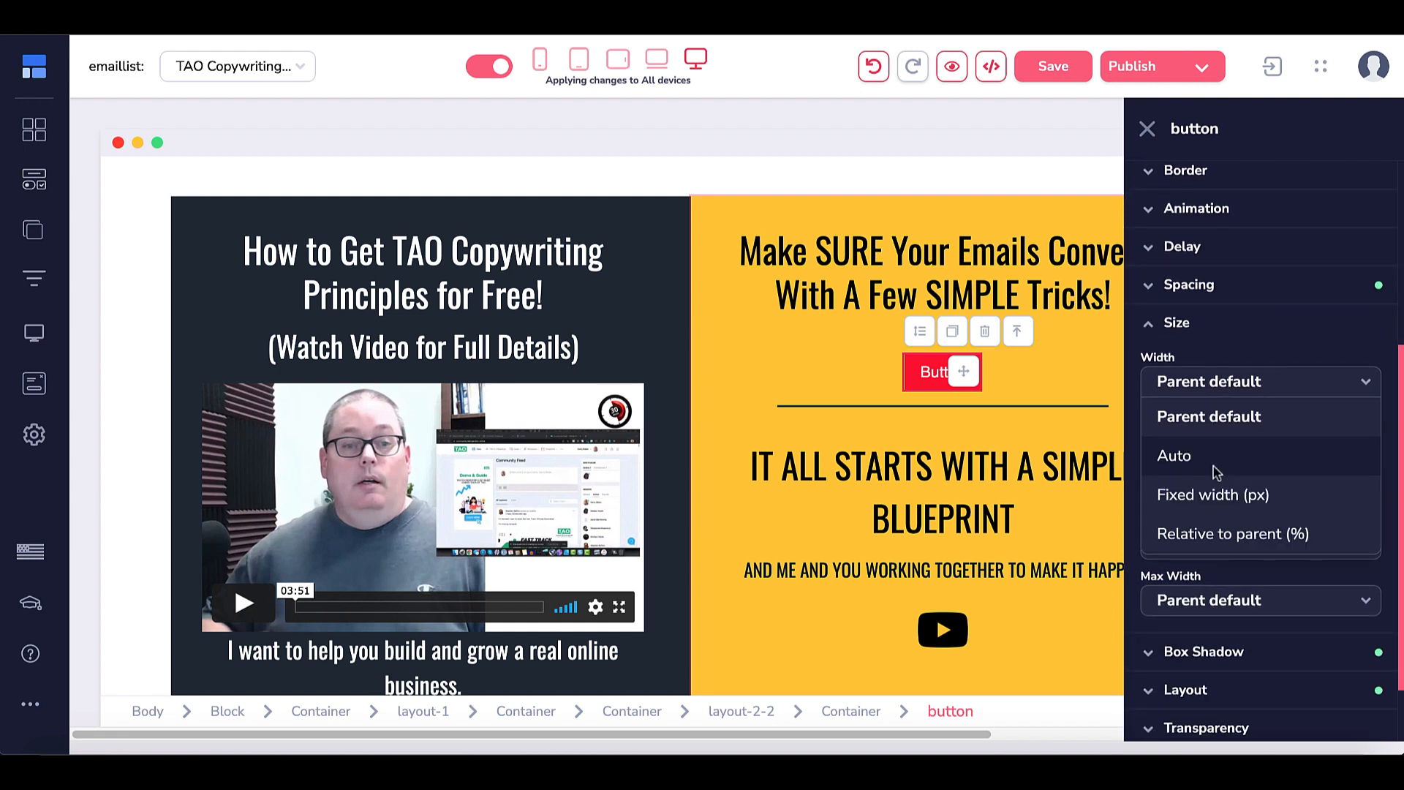
left_click(1215, 467)
left_click(1227, 386)
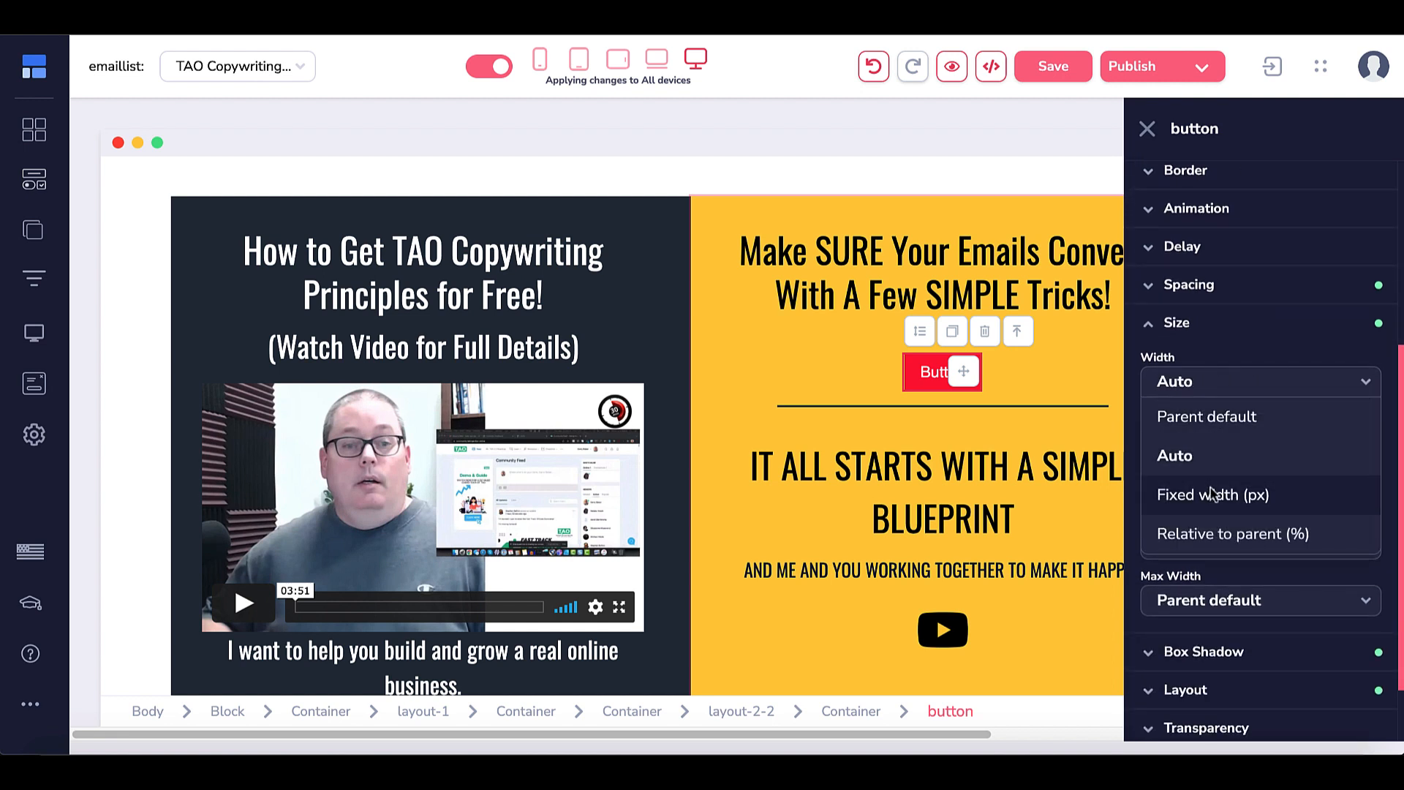
left_click(1214, 494)
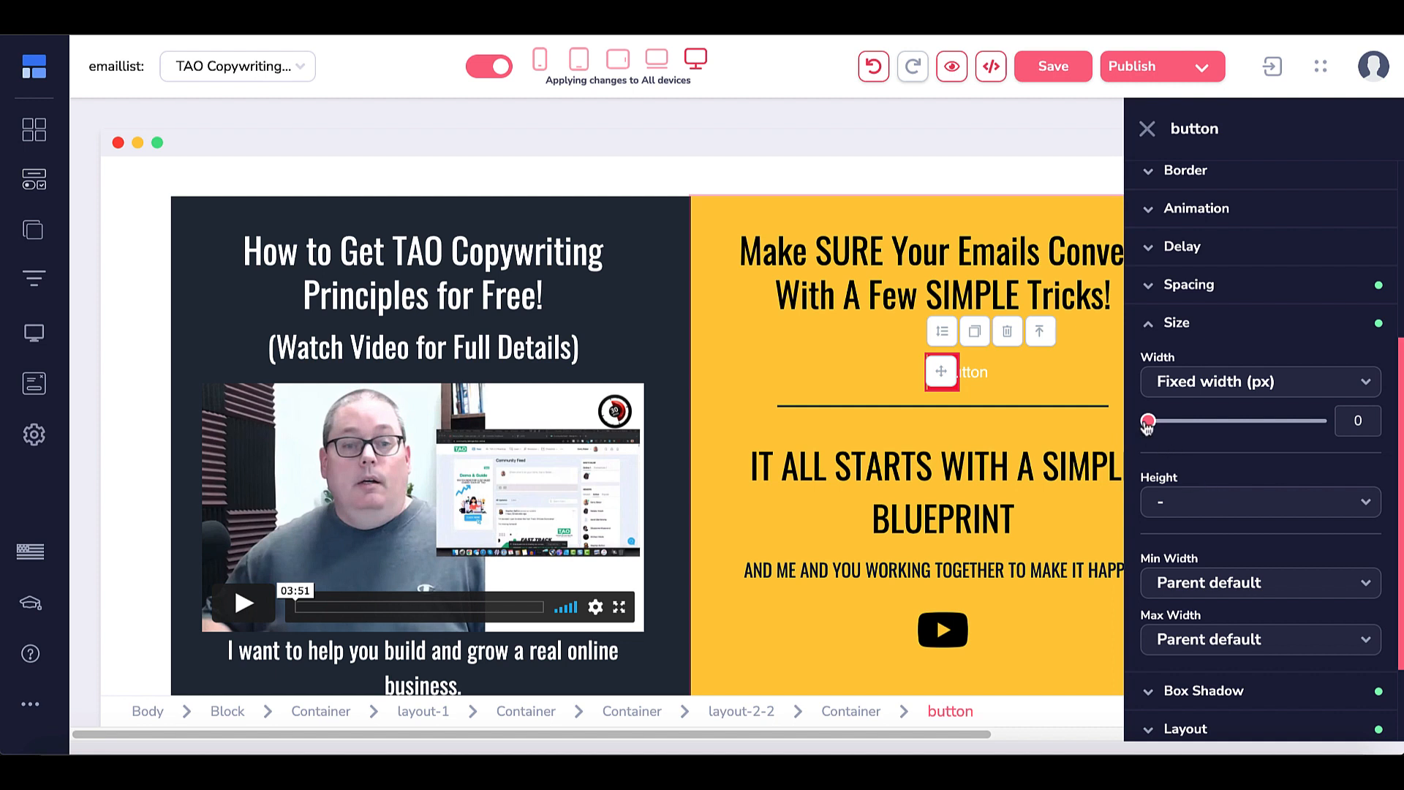
left_click_drag(1147, 424, 1191, 427)
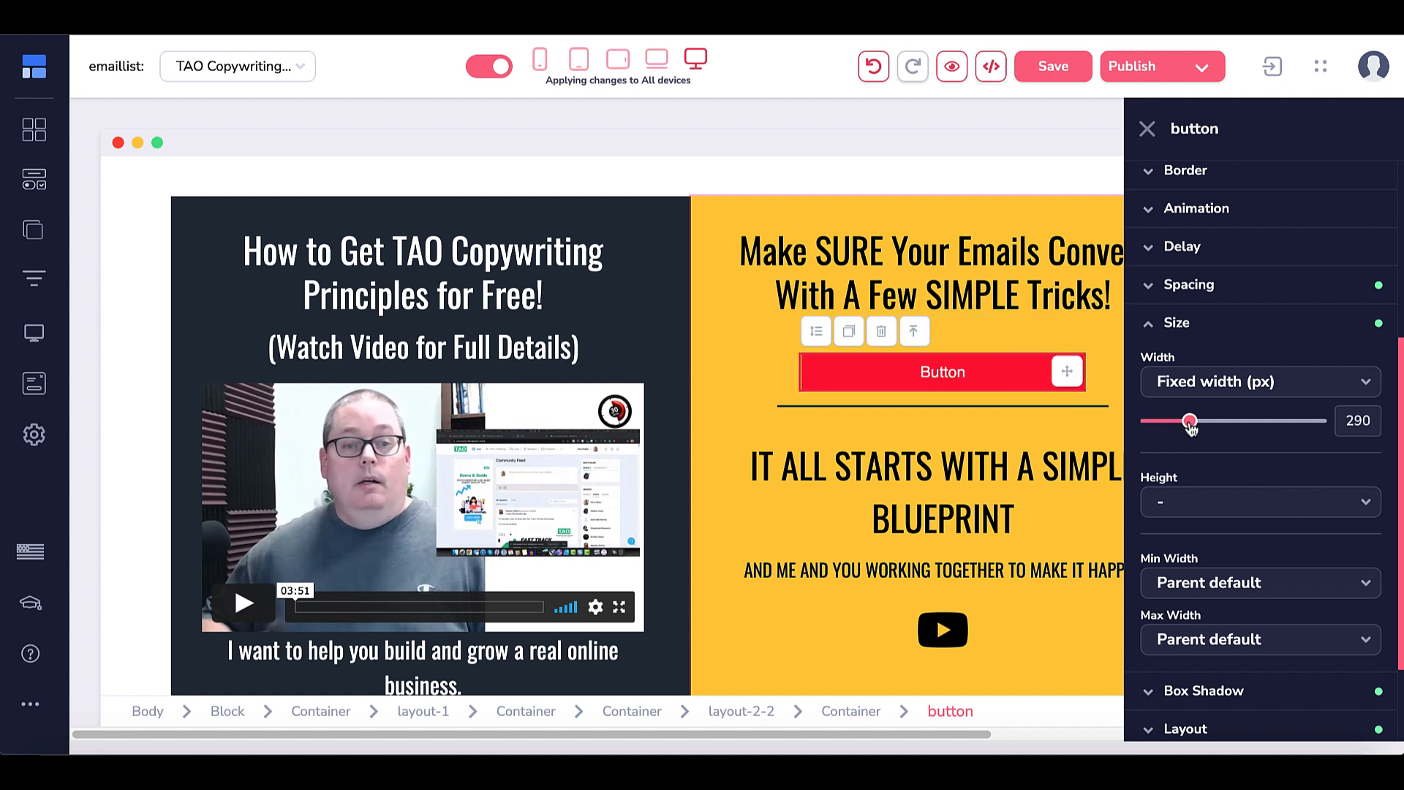
left_click(1188, 324)
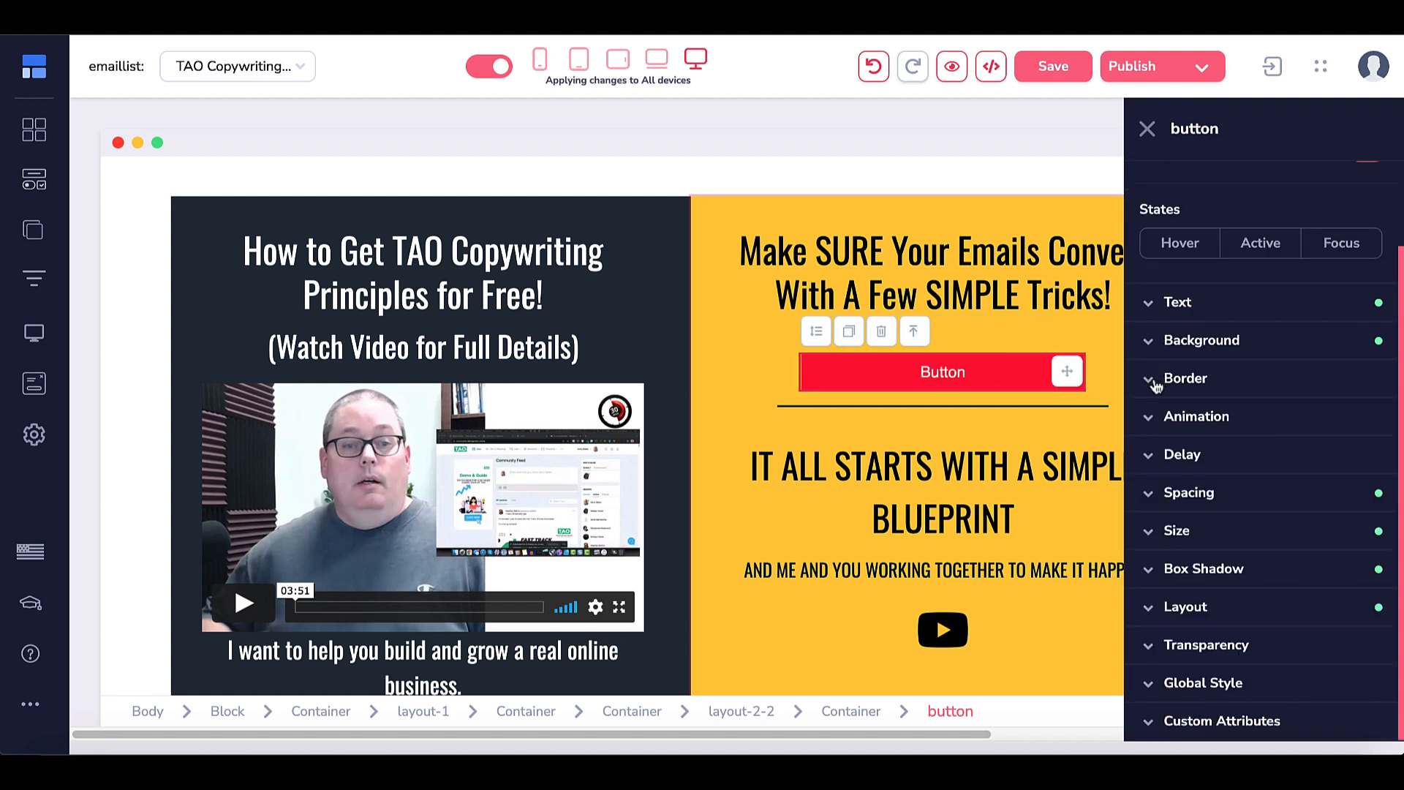
- Give the button a solid border with a width of 6 on all sides
left_click(1155, 386)
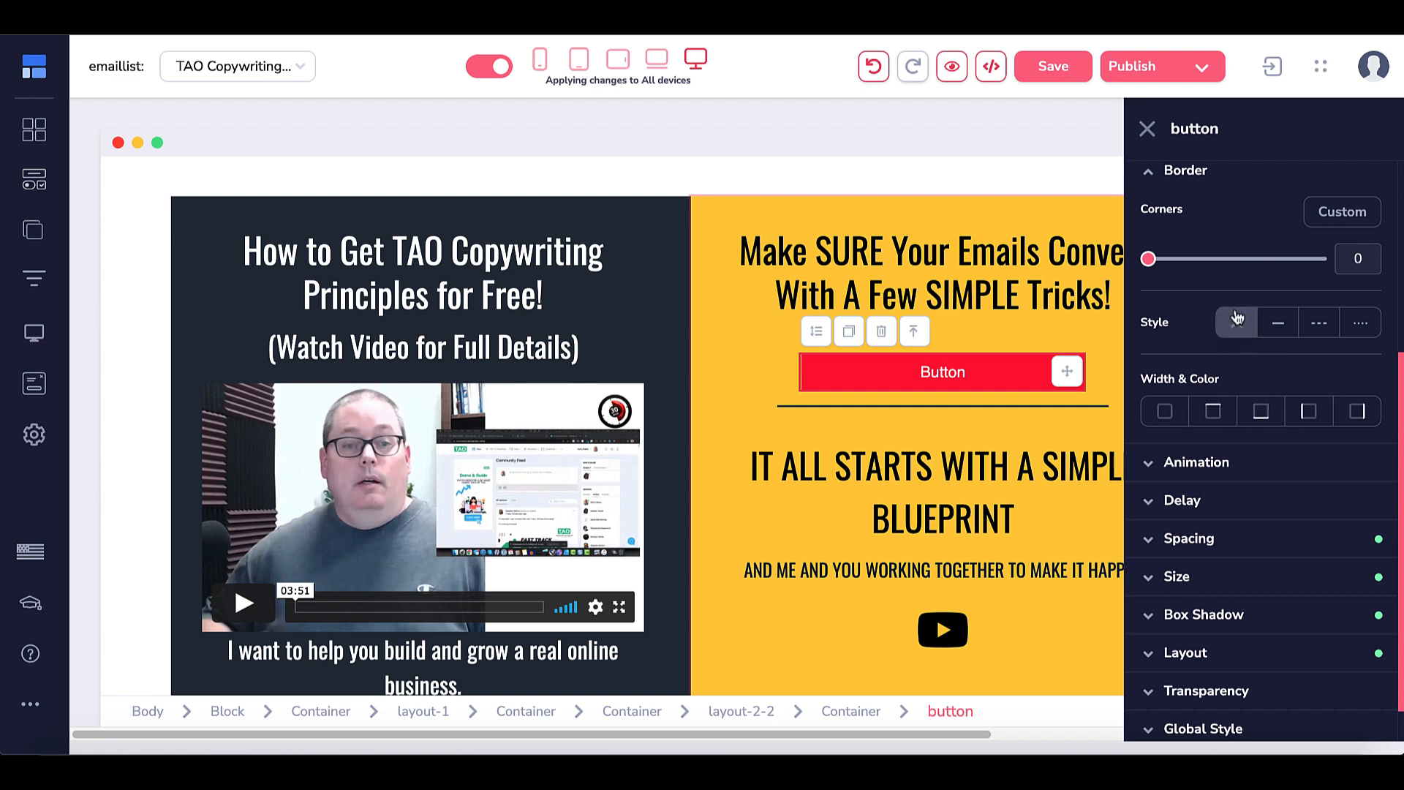
left_click(1277, 322)
left_click_drag(1189, 468, 1196, 472)
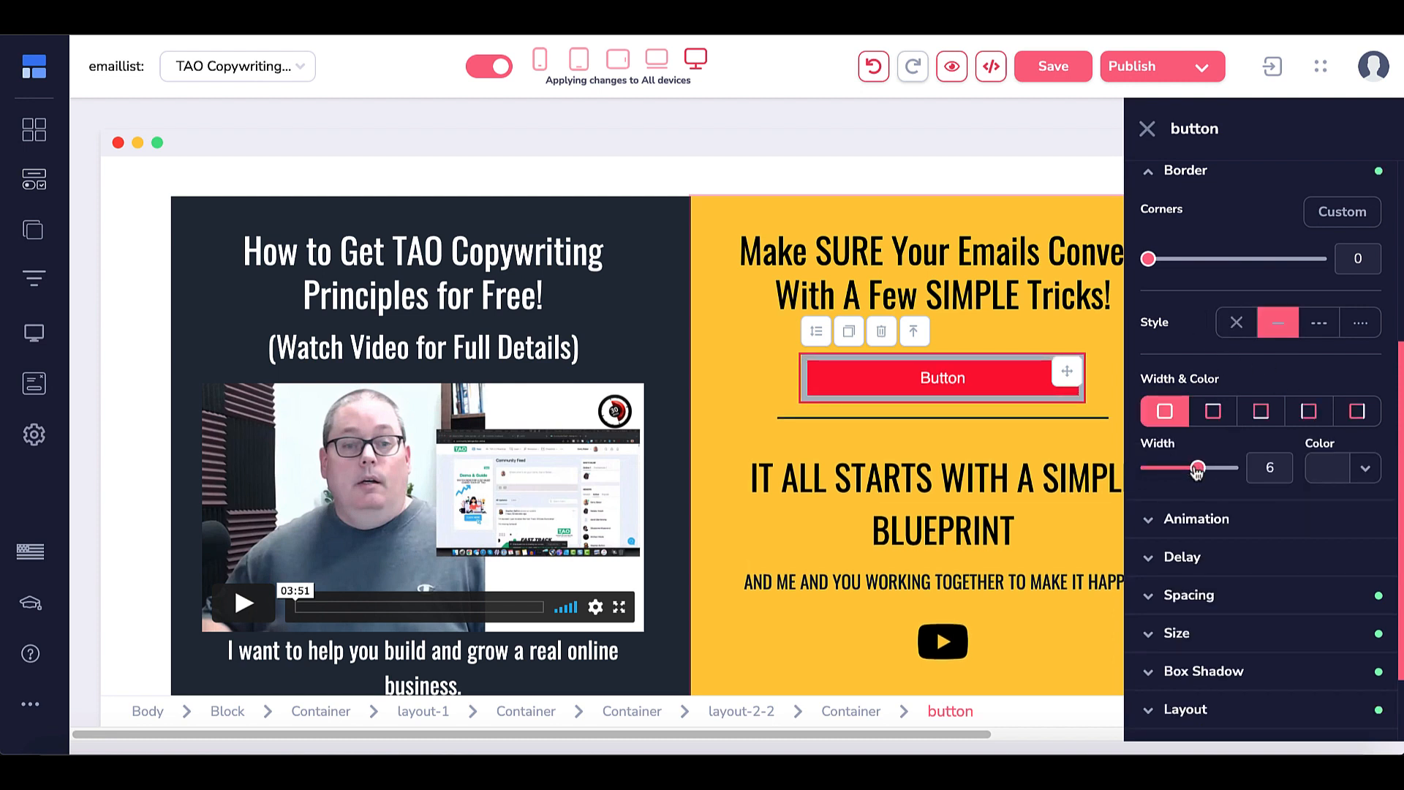
- Close the button's settings and review the layouts of the thank-you page and the opt-in page
left_click(1146, 130)
left_click(1044, 322)
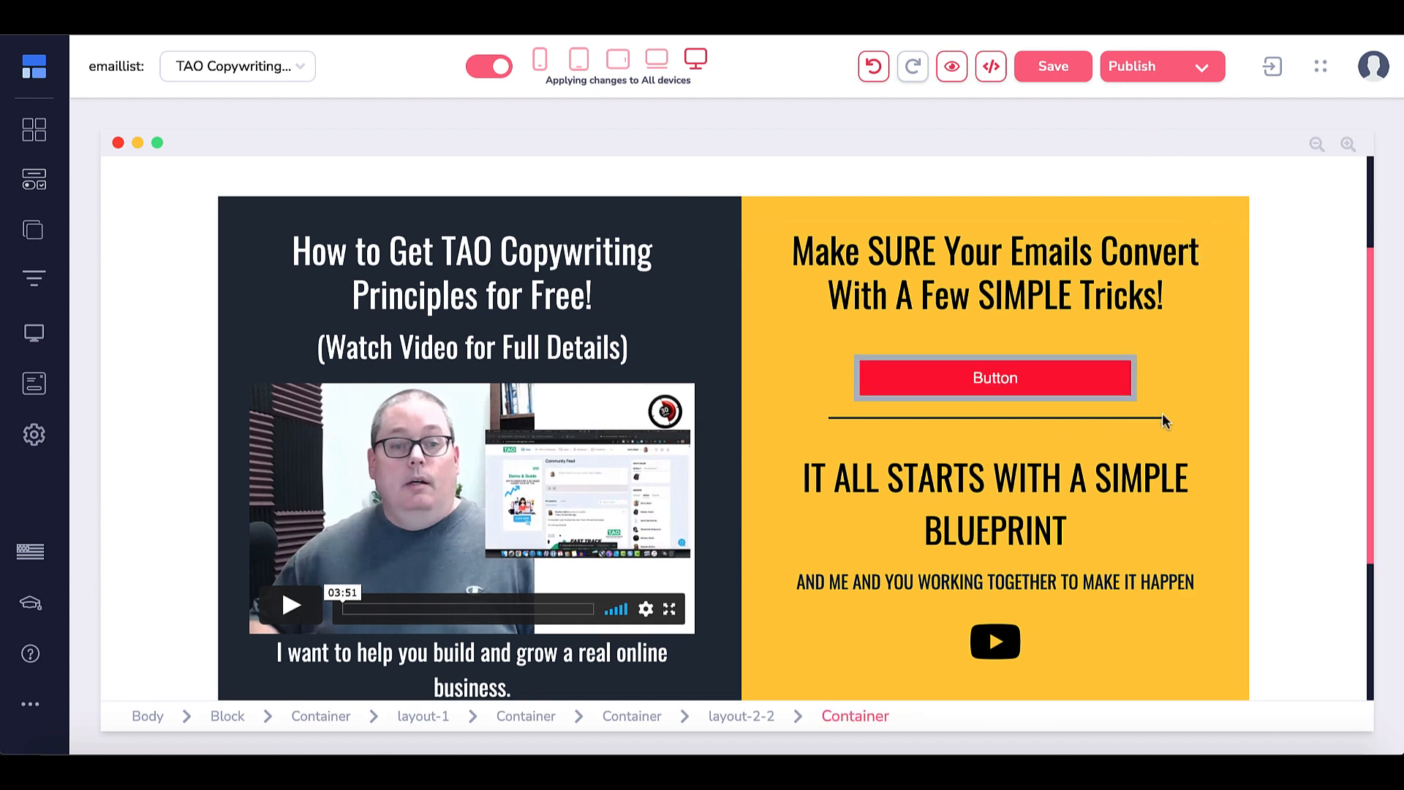
scroll(1287, 378, "up", 2)
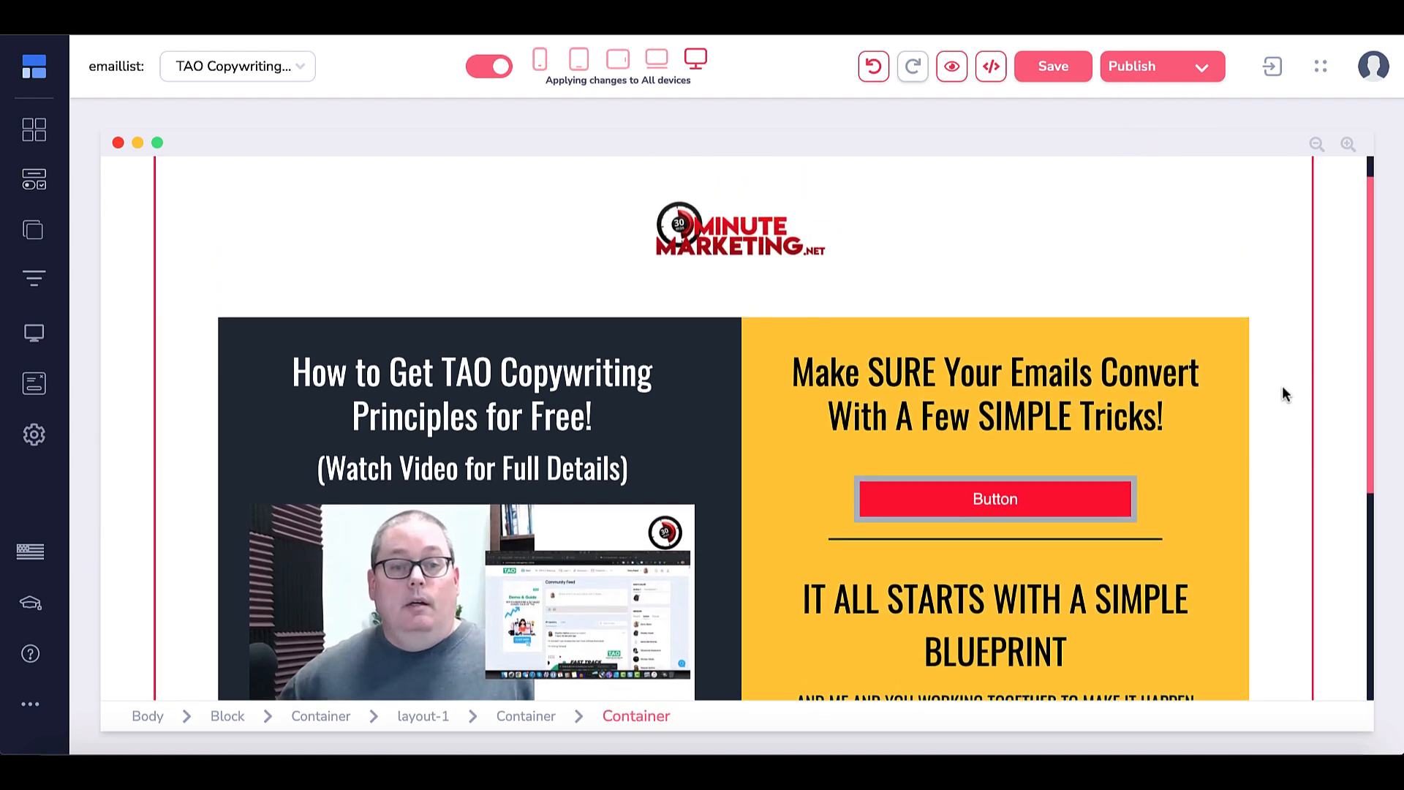
scroll(1283, 387, "down", 2)
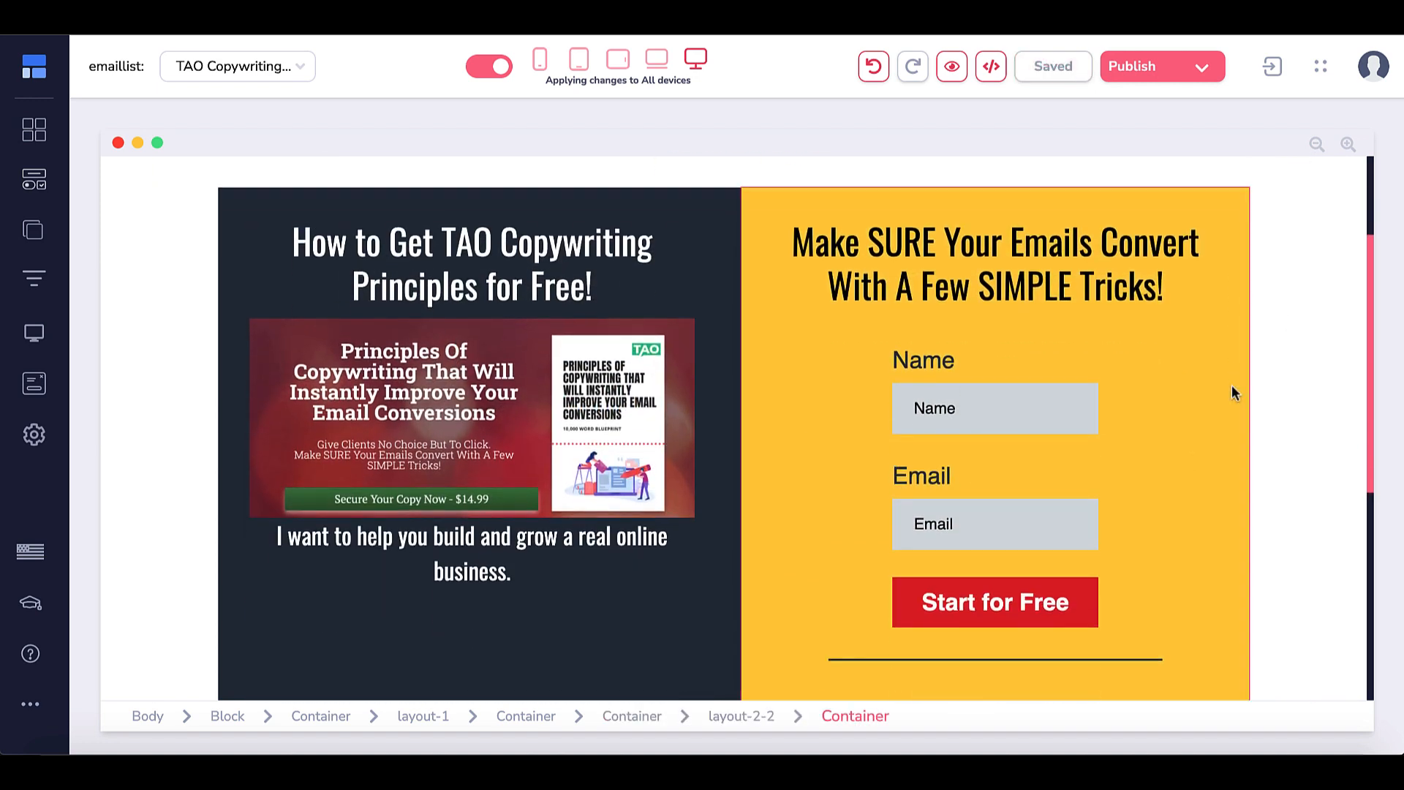
- Publish the entire website to the GroovePages subdomain in the thirtyminutemarketing folder
left_click(1204, 71)
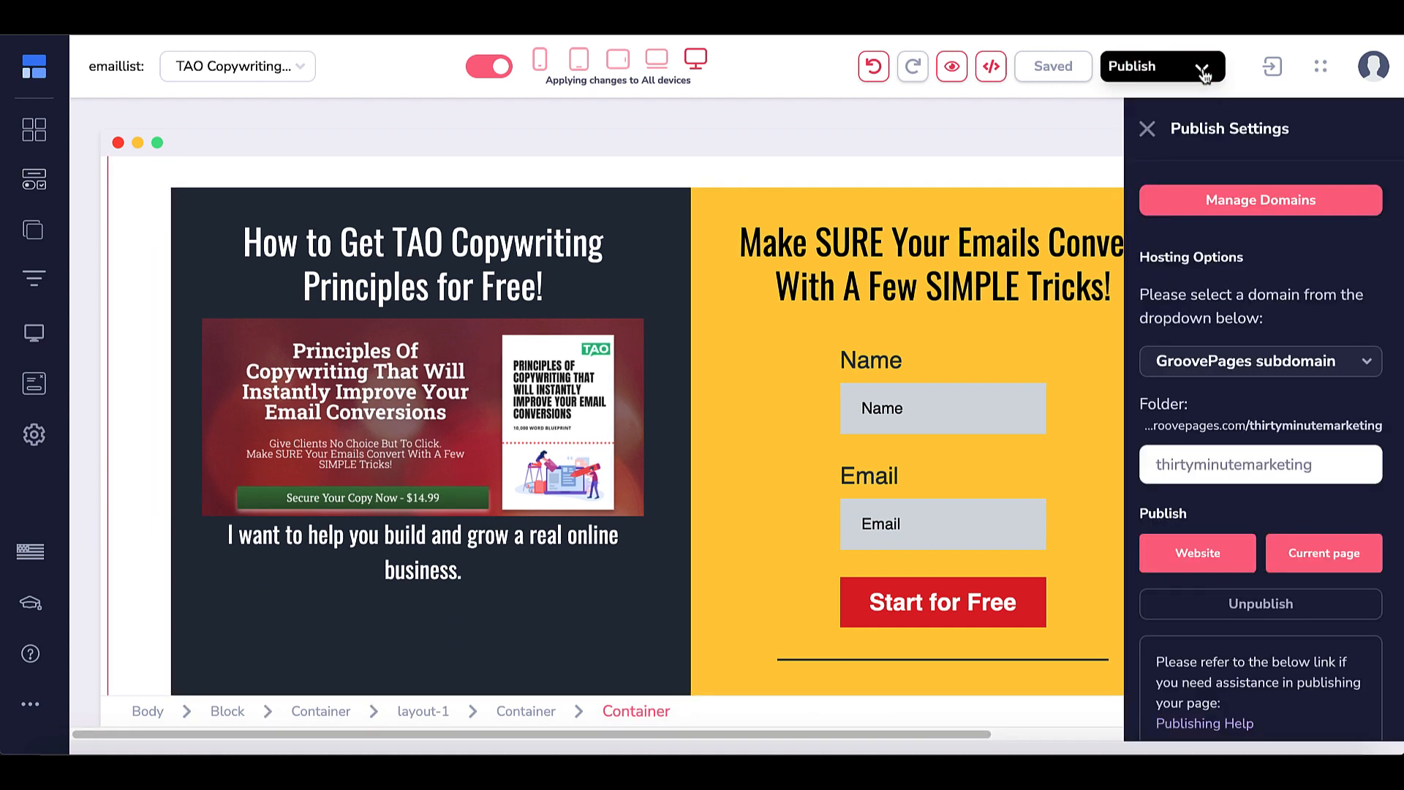
mouse_move(1157, 560)
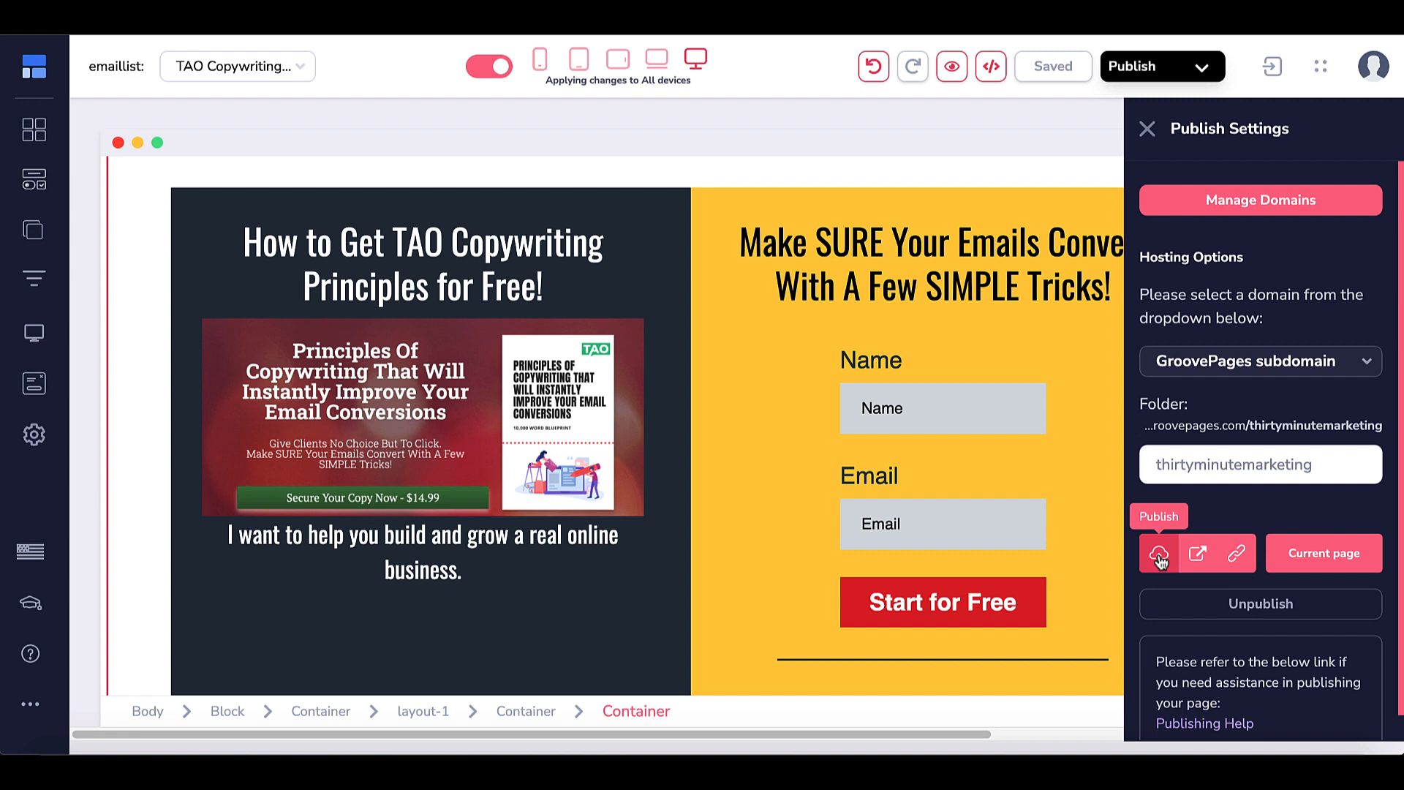
left_click(1160, 558)
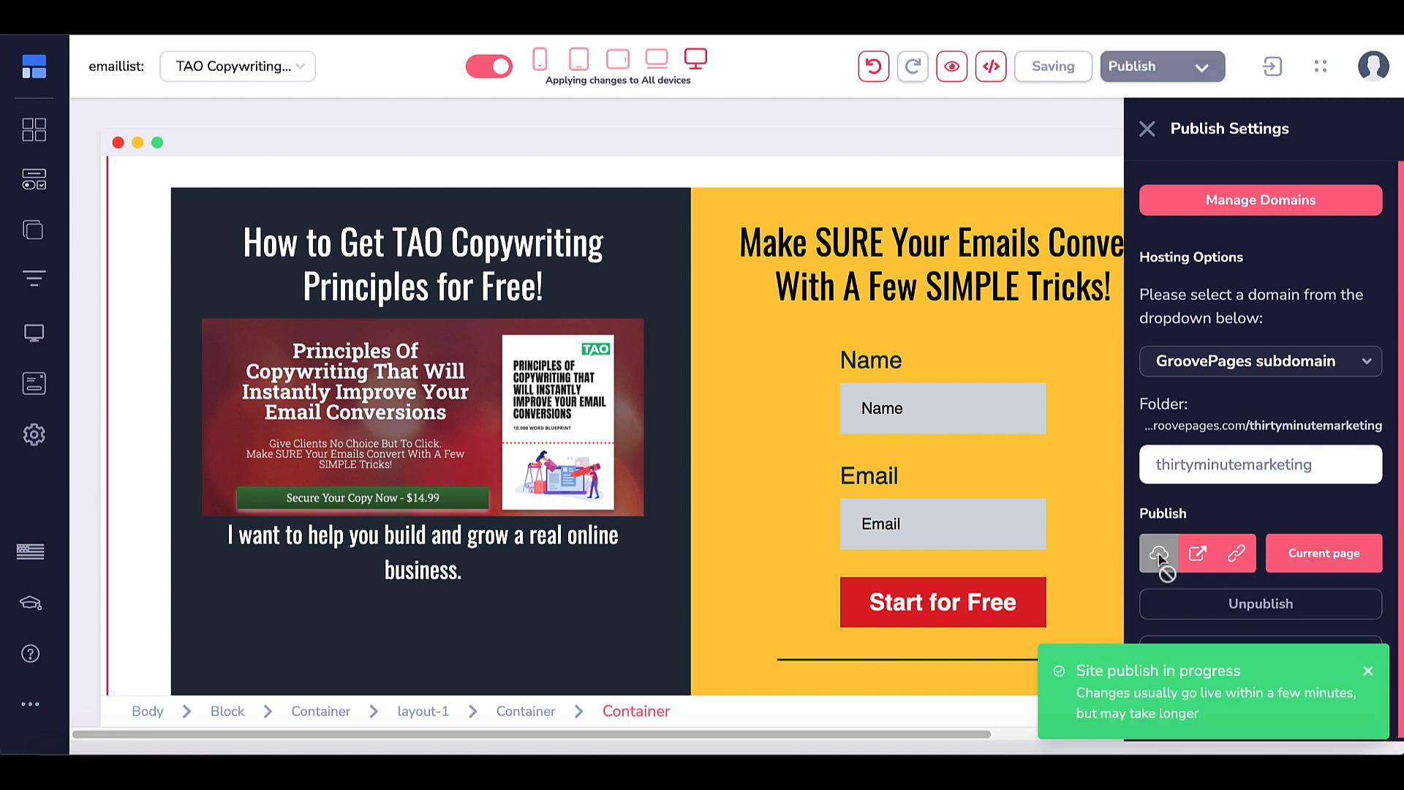
- Open the published website and test its Name and Email opt-in form through to the thank-you page
left_click(1198, 555)
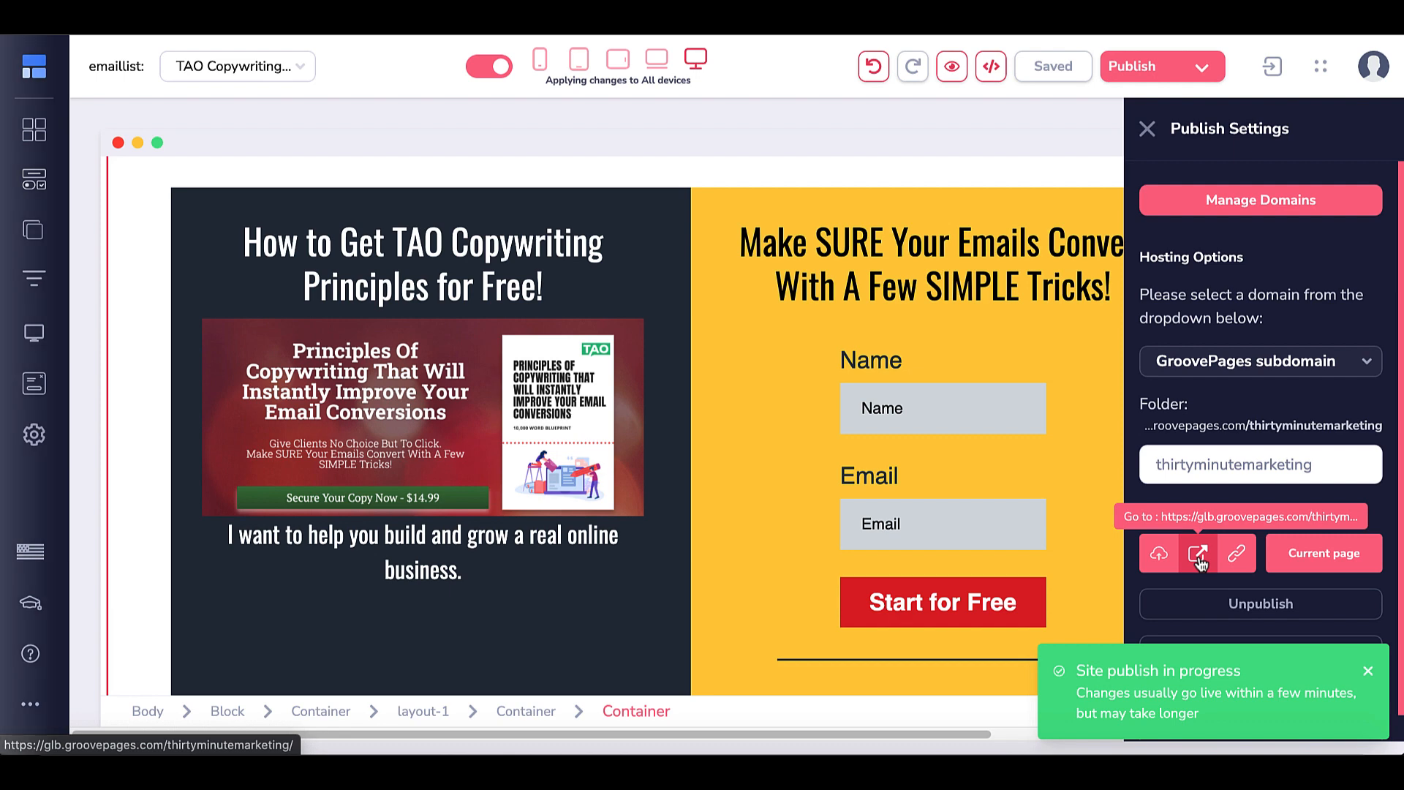
scroll(1156, 443, "down", 2)
scroll(1156, 437, "down", 1)
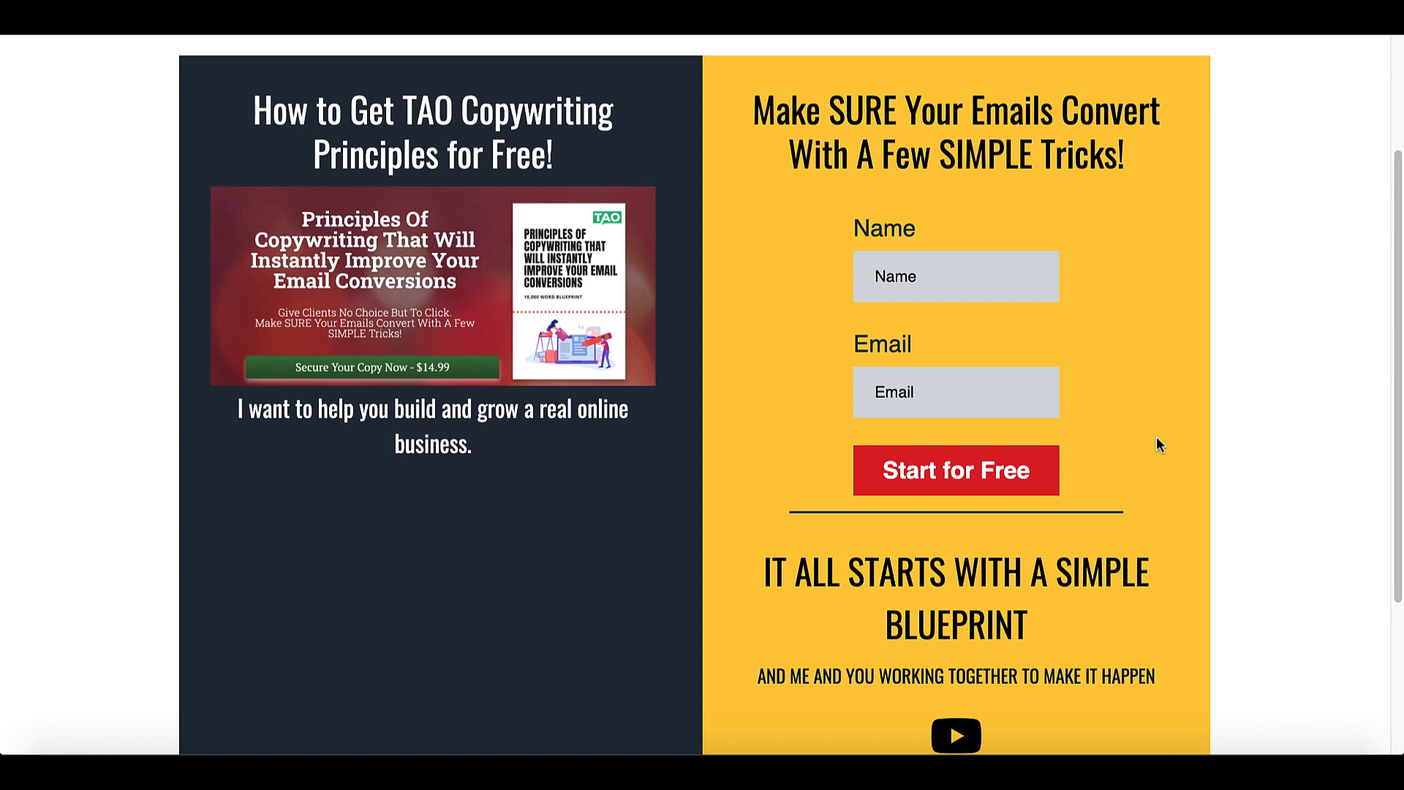
scroll(1155, 443, "up", 2)
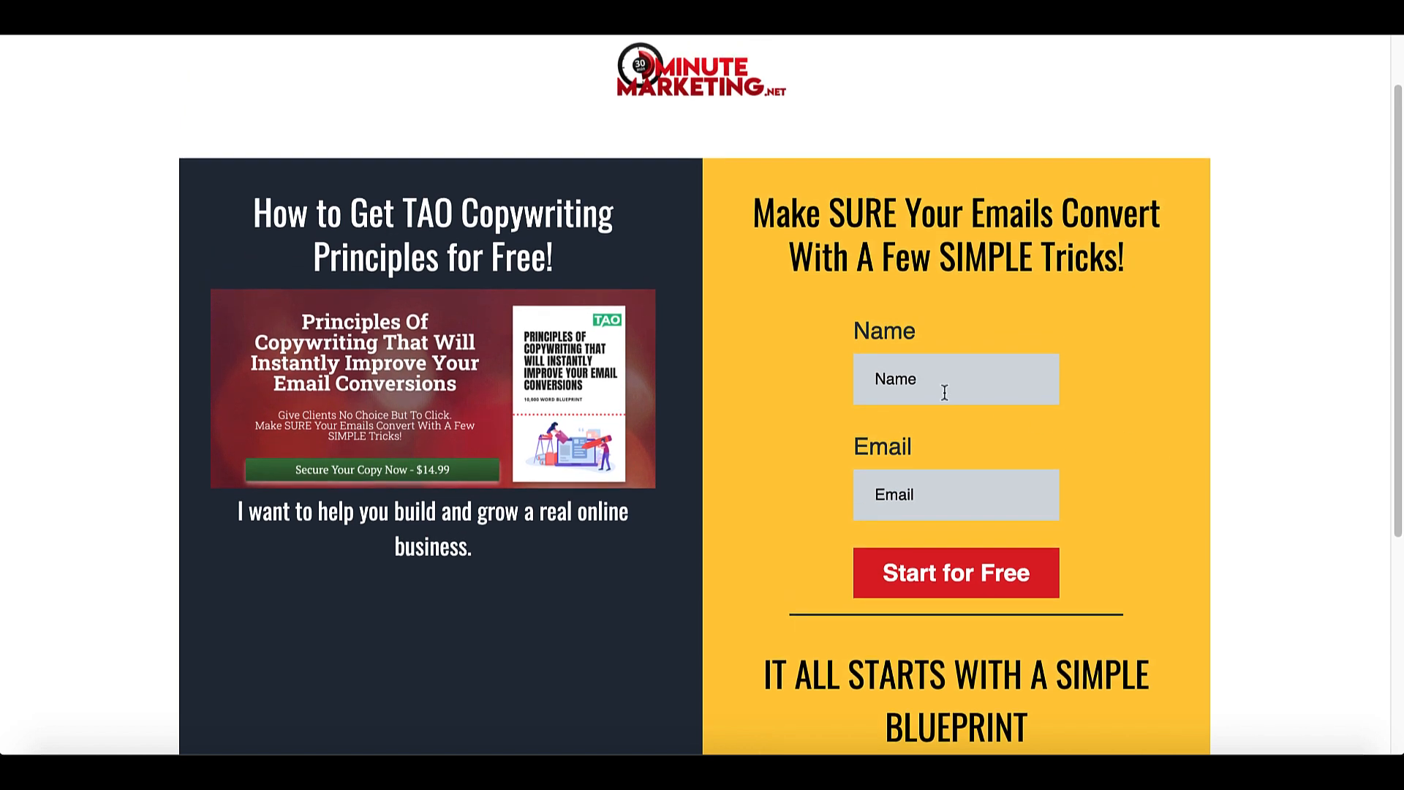
left_click(921, 384)
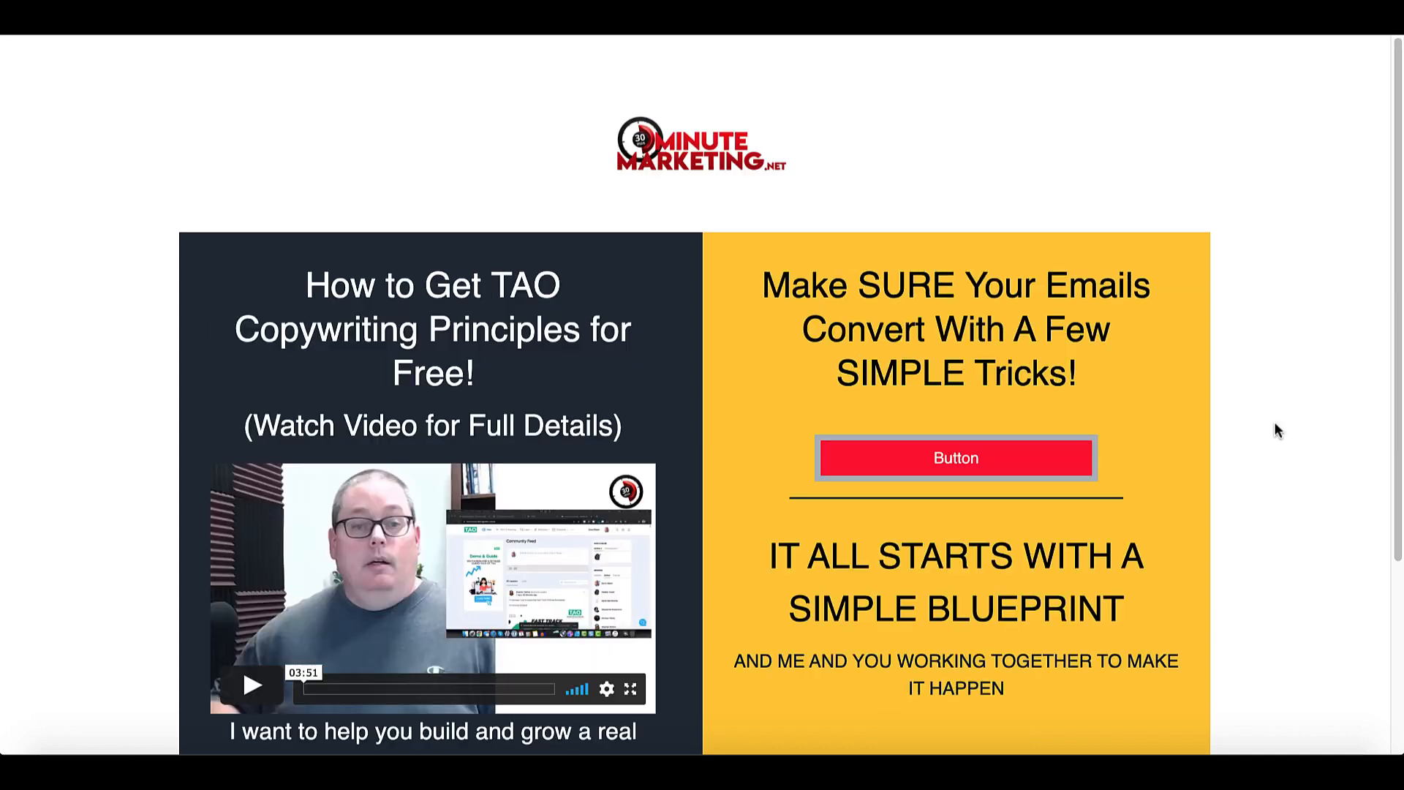
scroll(1275, 425, "down", 3)
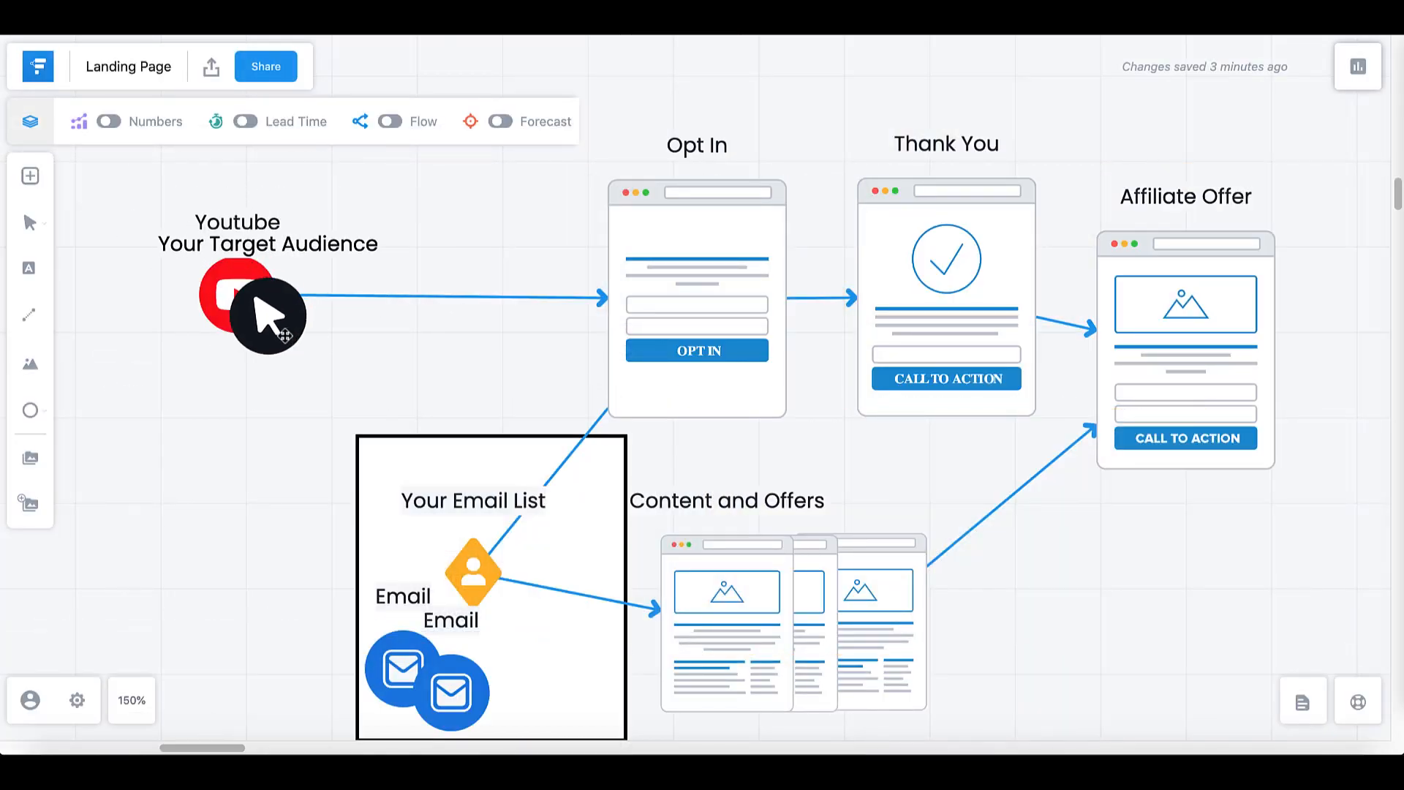
- Switch to the funnel diagram, move the Your Target Audience marker towards Your Email List, and select Your First Email List in GetResponse
left_click_drag(257, 300, 440, 569)
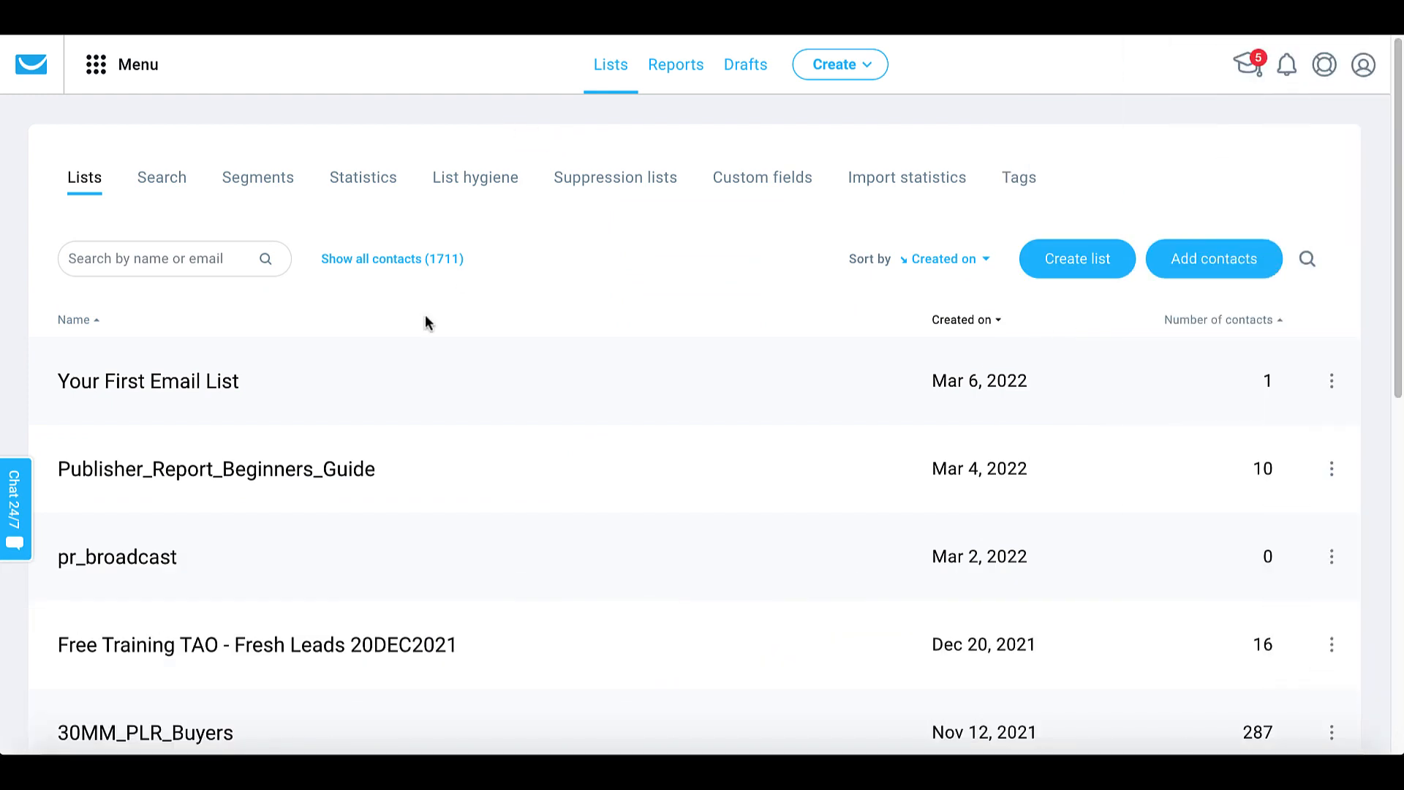
left_click(209, 385)
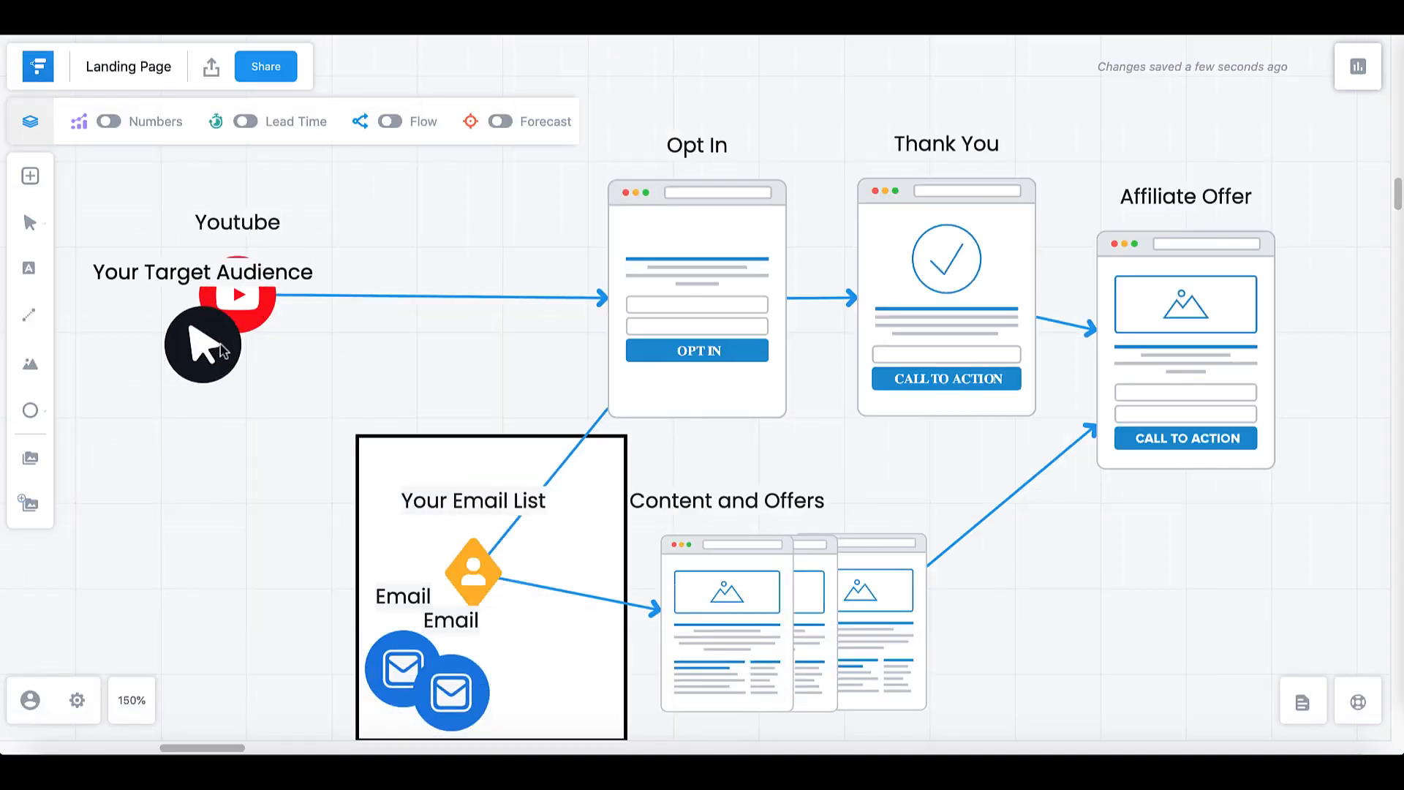
- Back in the funnel diagram, move the Your Target Audience marker over Content and Offers and on to the Affiliate Offer page
left_click_drag(220, 350, 744, 651)
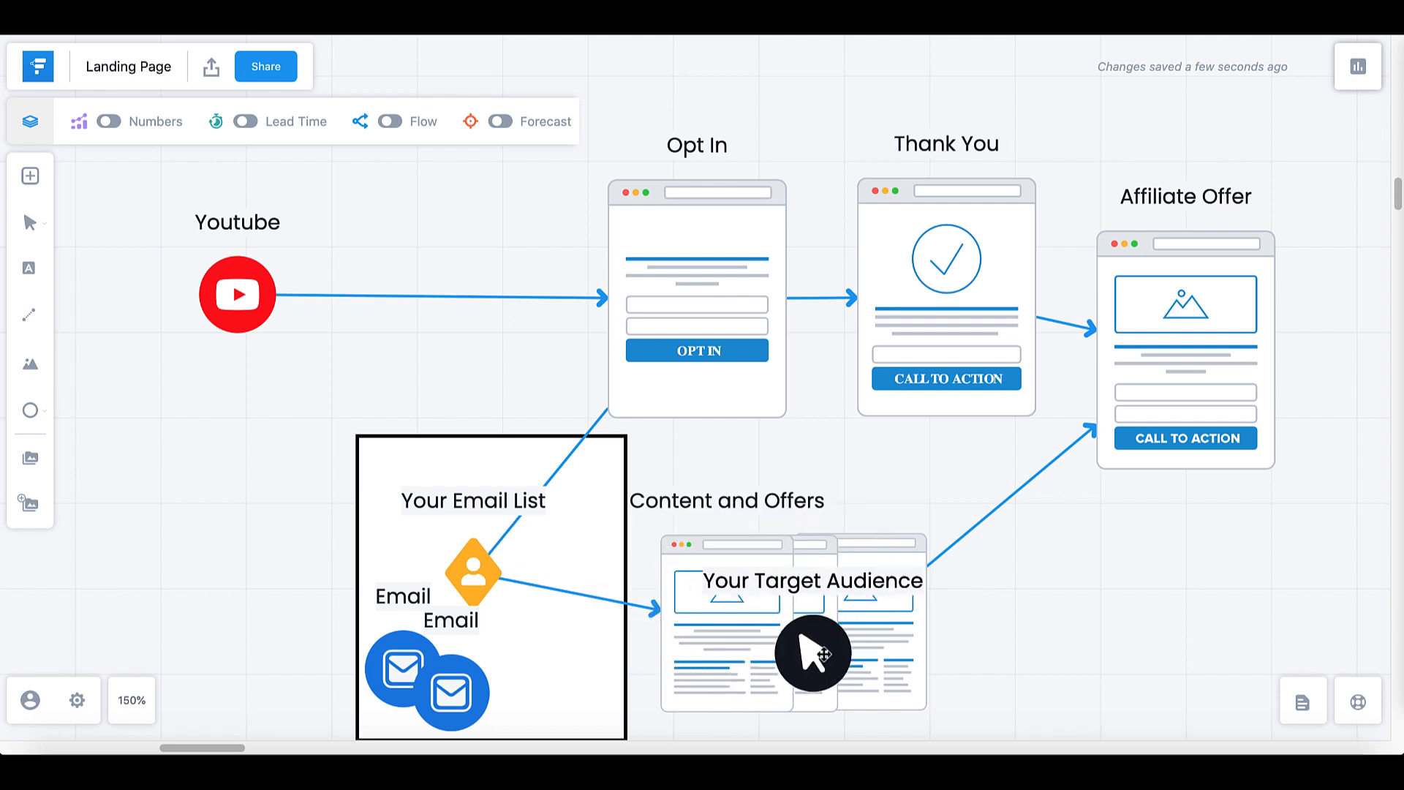
left_click_drag(1058, 553, 1193, 434)
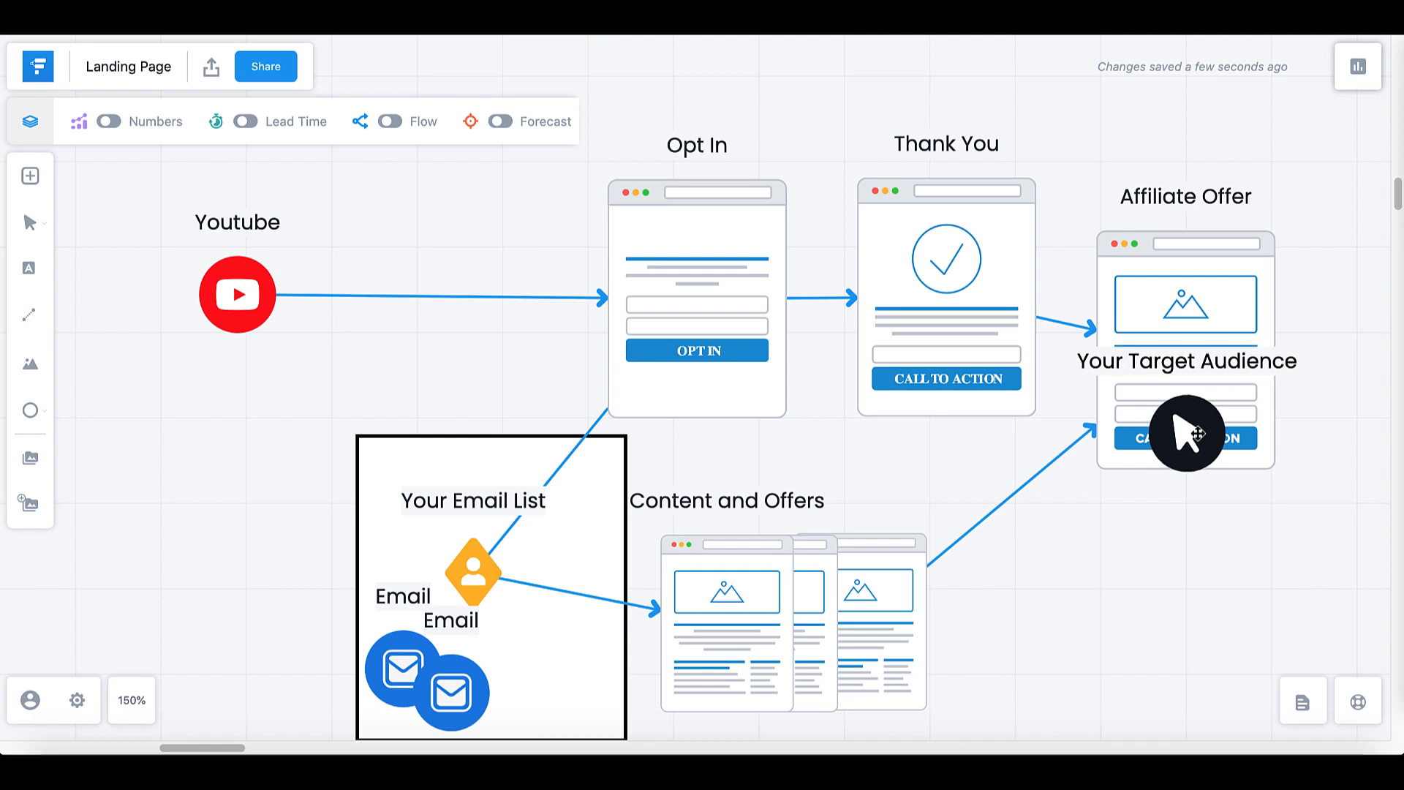